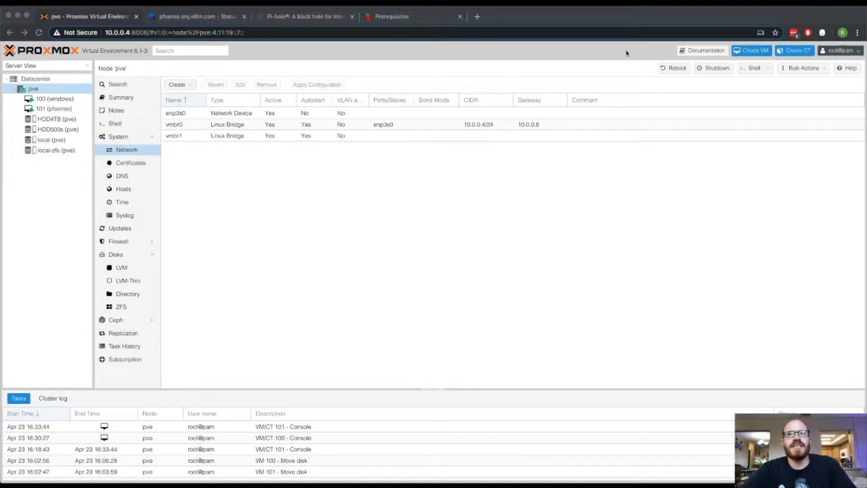
# Start a new LXC container on node pve, then enter and confirm the container's password.
pyautogui.click(787, 52)
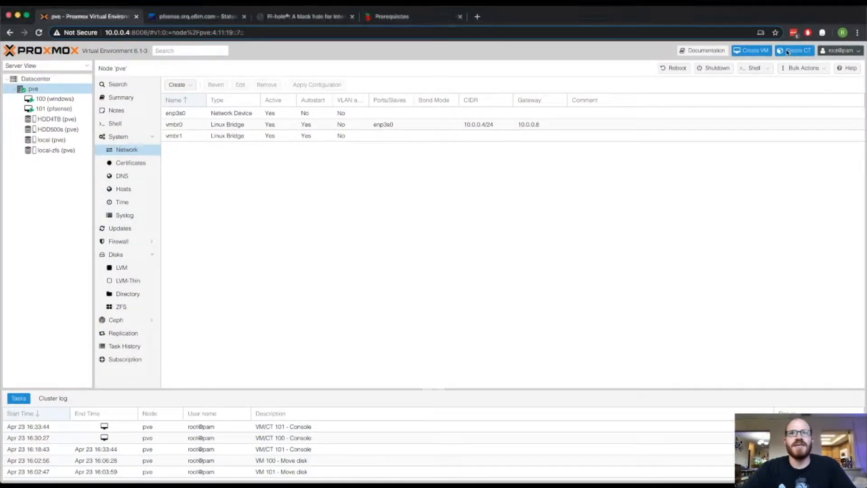
pyautogui.click(787, 52)
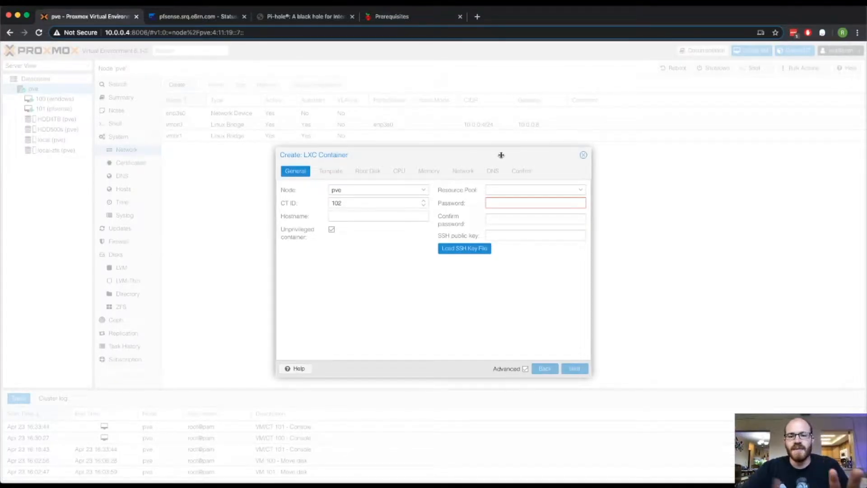
pyautogui.click(497, 201)
pyautogui.write('*****')
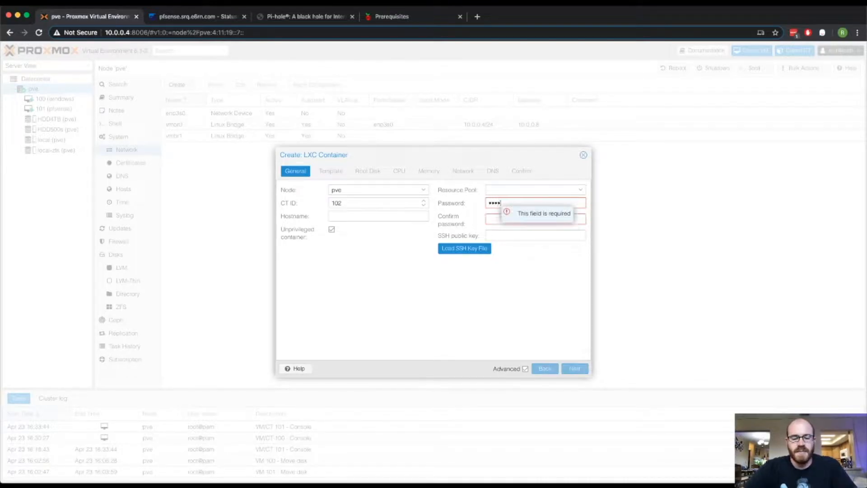
pyautogui.click(491, 218)
pyautogui.write('******')
# Dismiss the SSH key file selection and set the container's hostname to pi-hole.
pyautogui.click(480, 249)
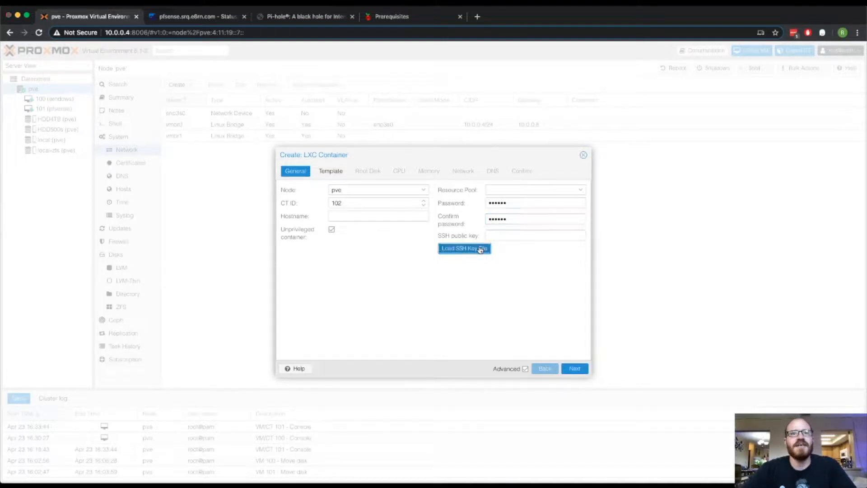
pyautogui.click(553, 232)
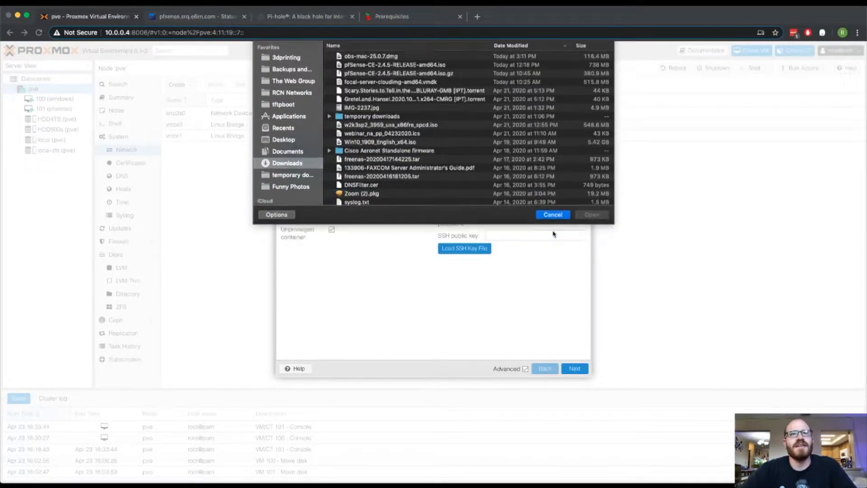
pyautogui.click(364, 216)
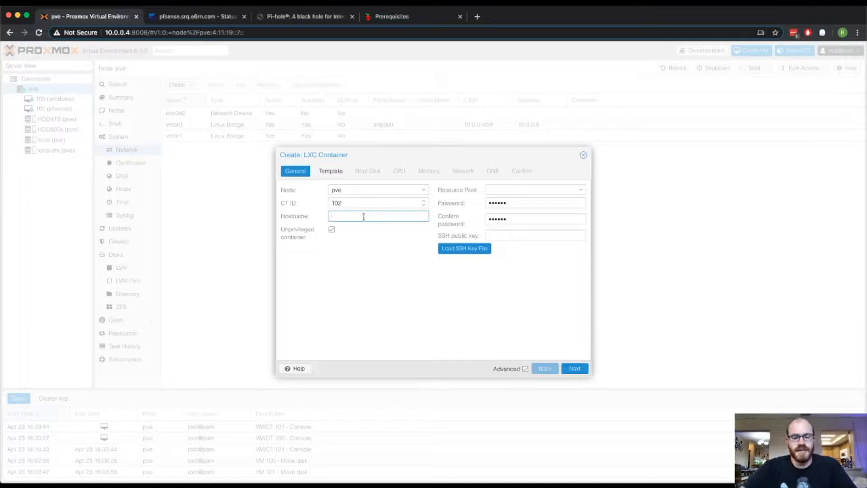
pyautogui.write('pi-hole')
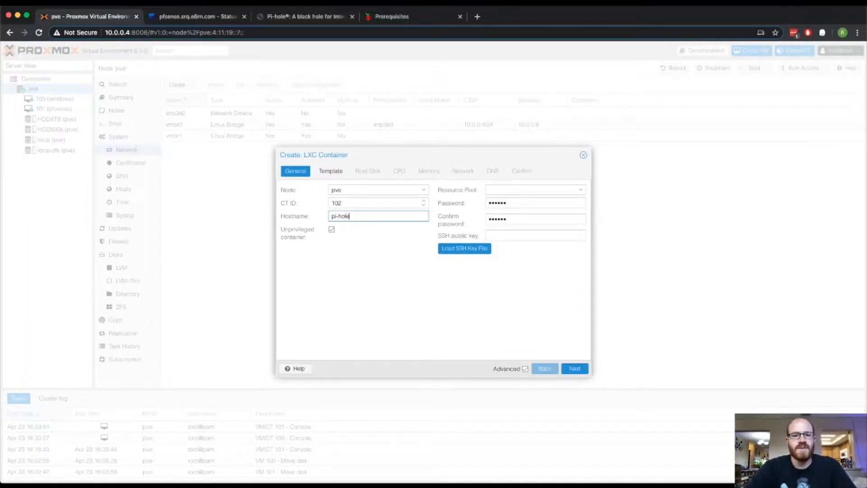
# Choose ubuntu-19.04-standard_19.04-1_amd64.tar.gz from local storage as the container's template.
pyautogui.click(337, 173)
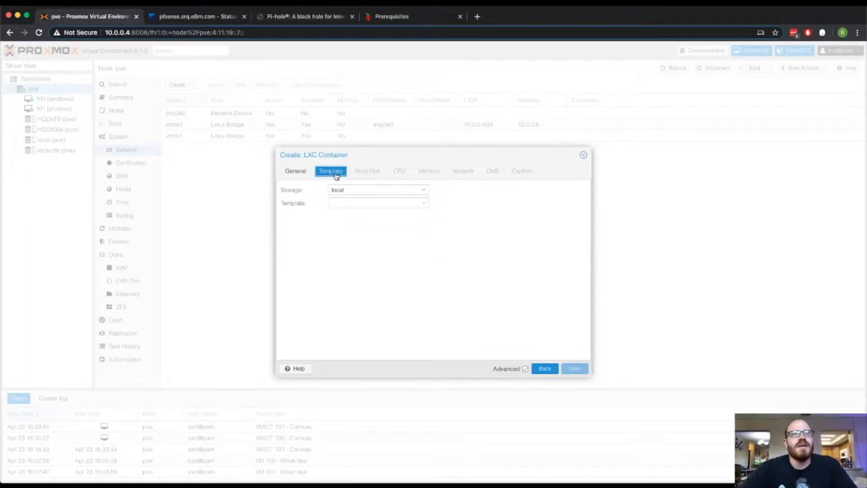
pyautogui.click(362, 201)
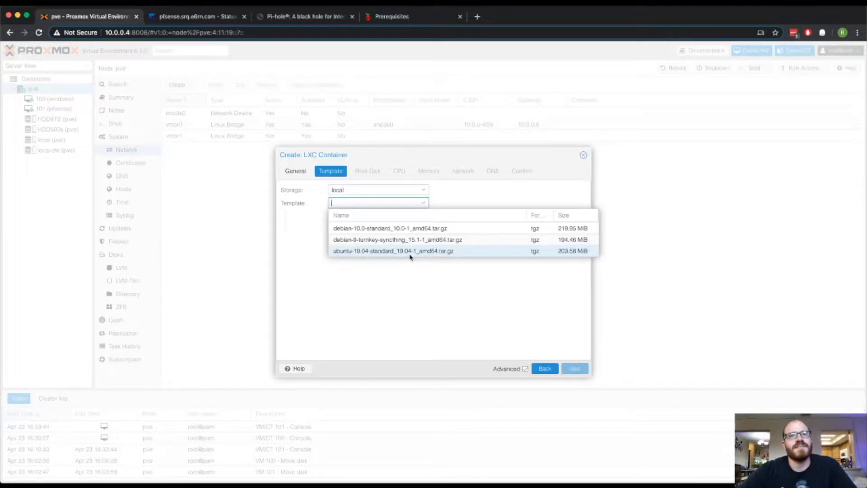
pyautogui.click(410, 251)
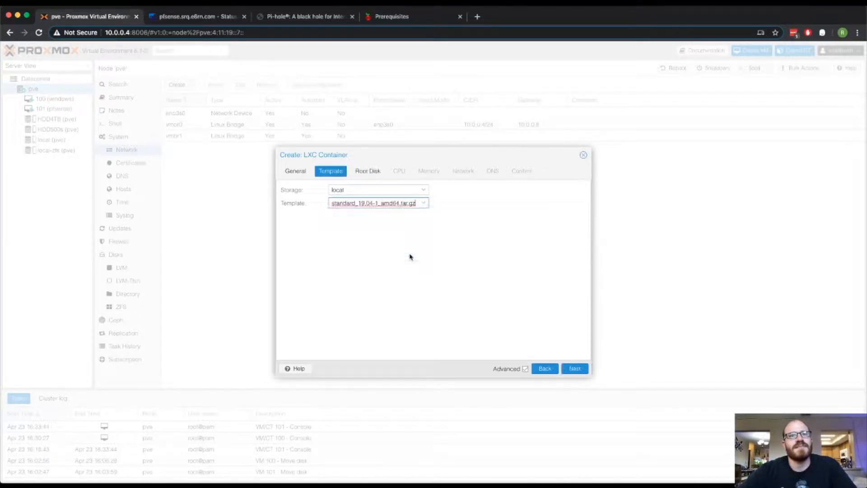
# Place the container's root disk on the local-zfs storage.
pyautogui.click(367, 172)
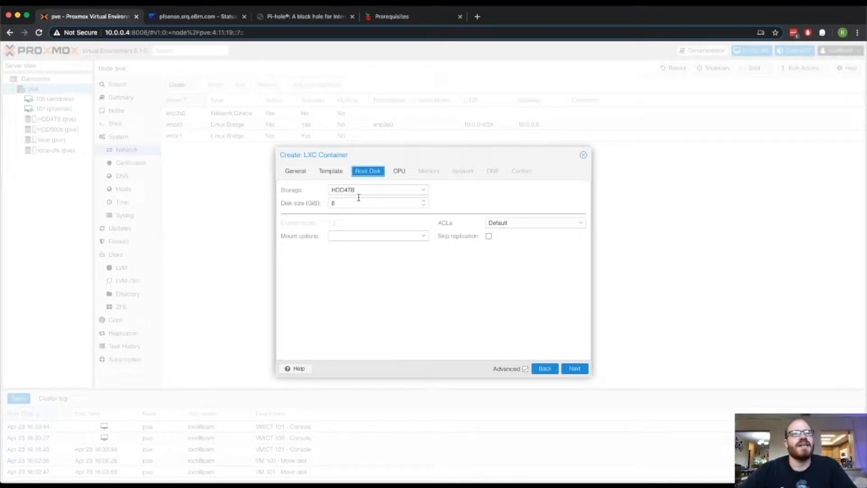
pyautogui.click(359, 189)
pyautogui.click(381, 248)
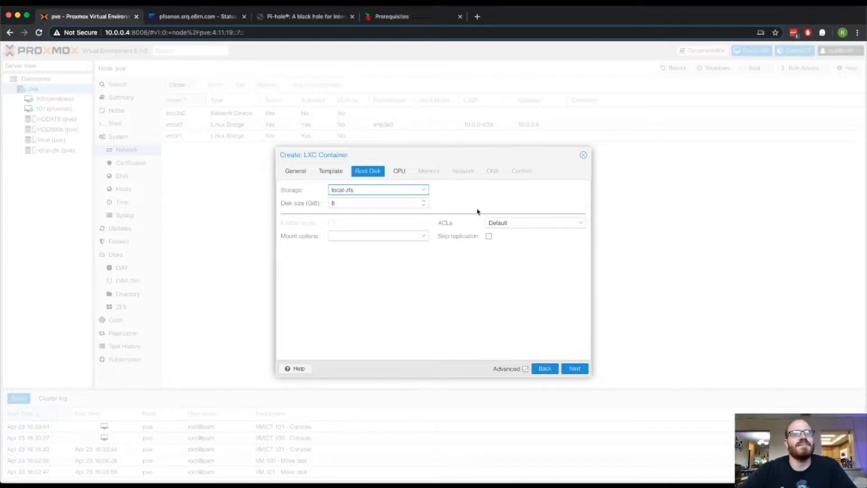
pyautogui.click(385, 200)
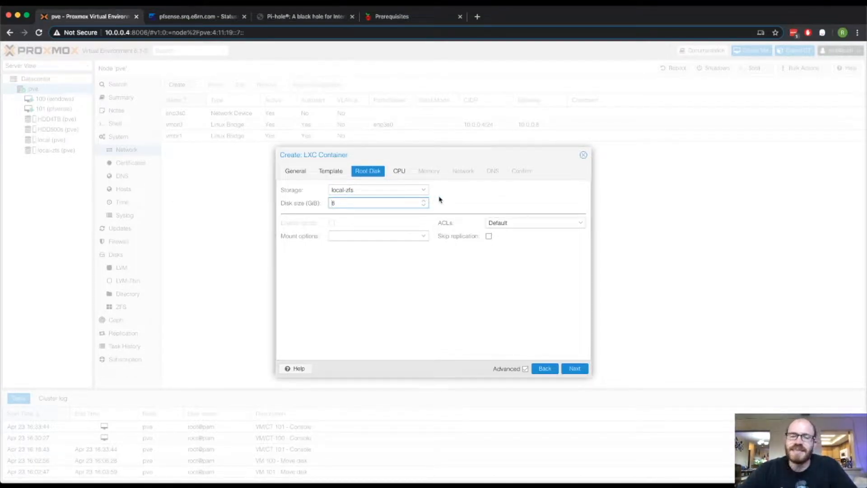
# Give the container 2 CPU cores, 1024 MiB of memory and 1024 MiB of swap.
pyautogui.click(402, 171)
pyautogui.click(391, 188)
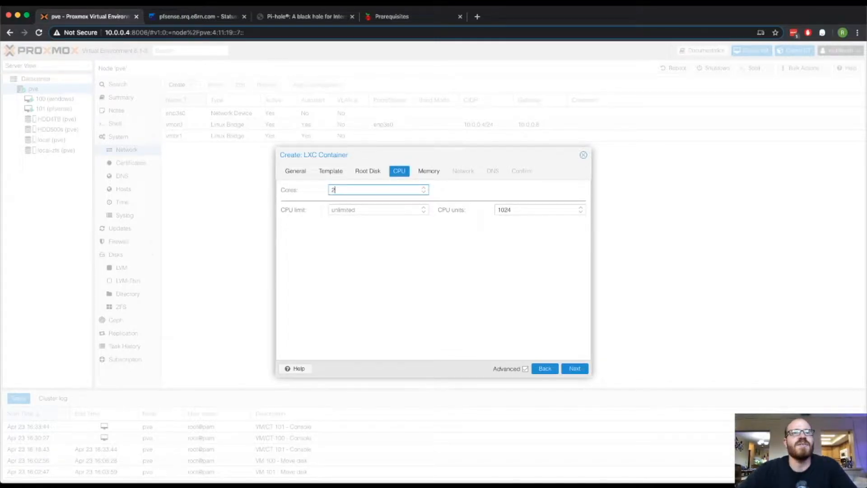
pyautogui.click(428, 171)
pyautogui.doubleClick(365, 188)
pyautogui.write('1024')
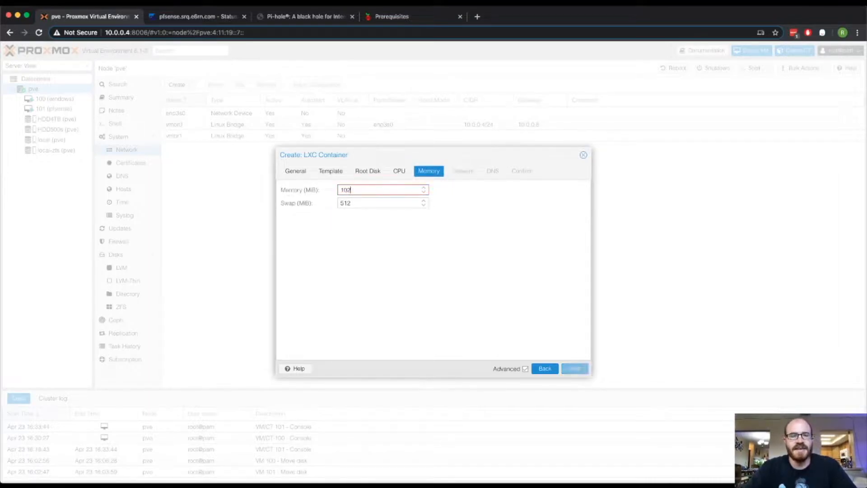
pyautogui.click(349, 228)
pyautogui.doubleClick(353, 202)
pyautogui.write('1024')
pyautogui.click(449, 215)
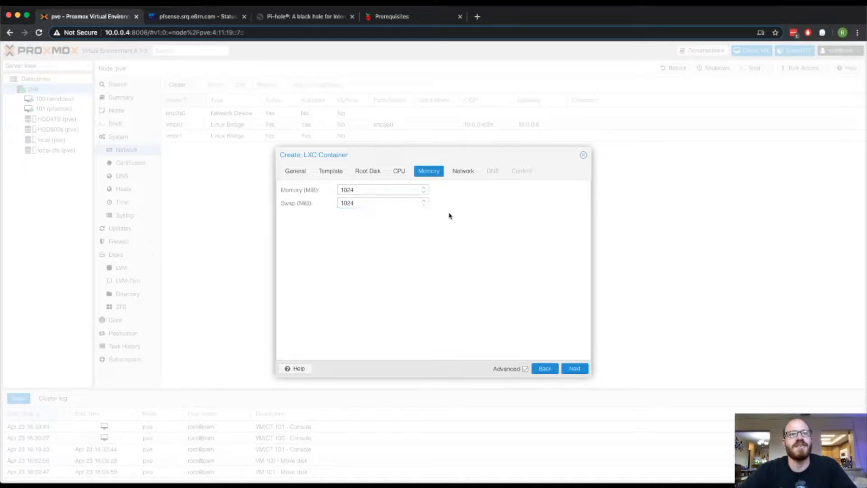
# Attach the container's network interface to bridge vmbr1 with the static IPv4 address 192.168.1.2/24.
pyautogui.click(463, 171)
pyautogui.click(354, 216)
pyautogui.click(361, 253)
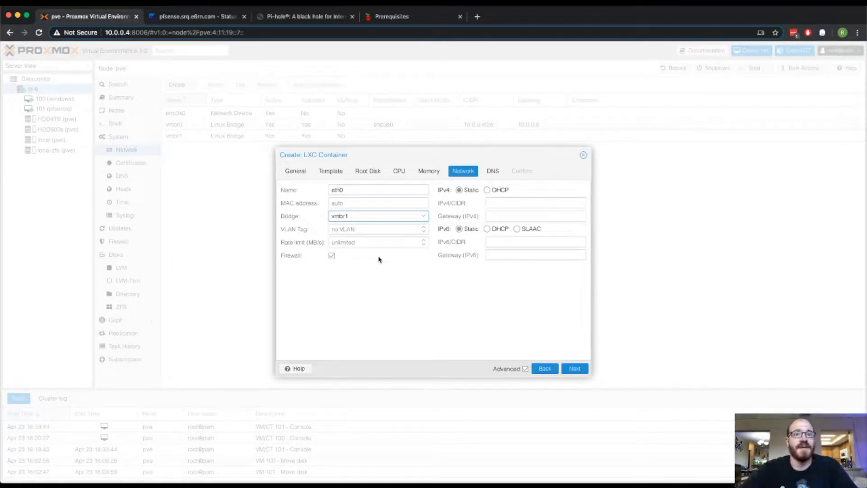
pyautogui.click(507, 202)
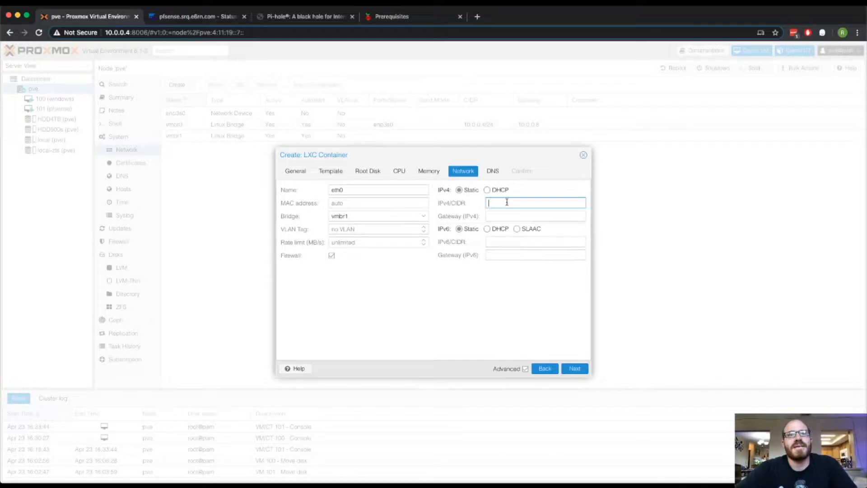
pyautogui.write('192.168.1.2')
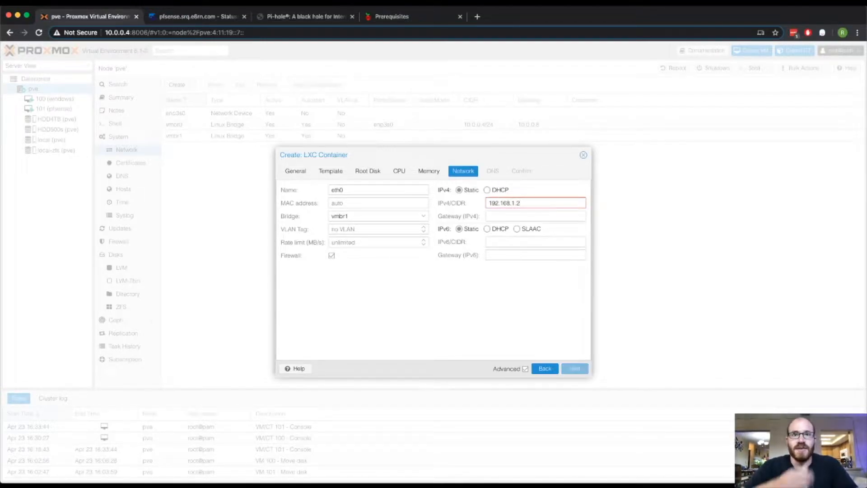
pyautogui.write('/24')
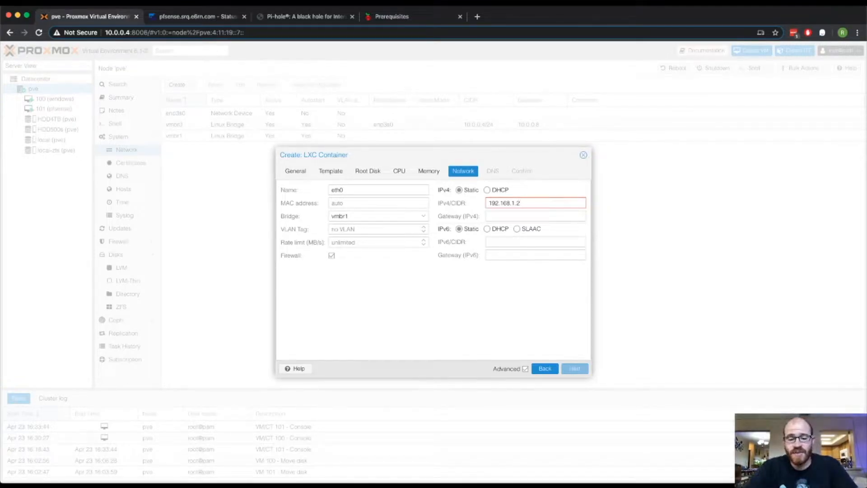
# Set the IPv4 gateway to 192.168.1.1 and disable the firewall on the container's network interface.
pyautogui.click(518, 215)
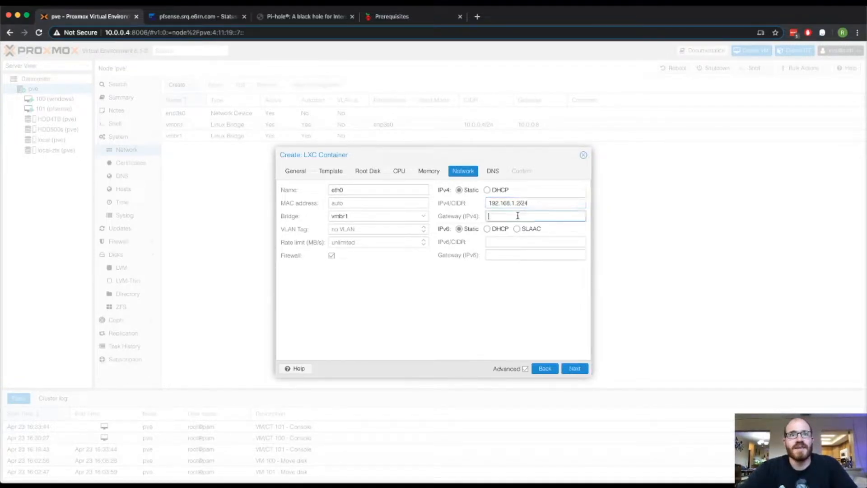
pyautogui.write('1')
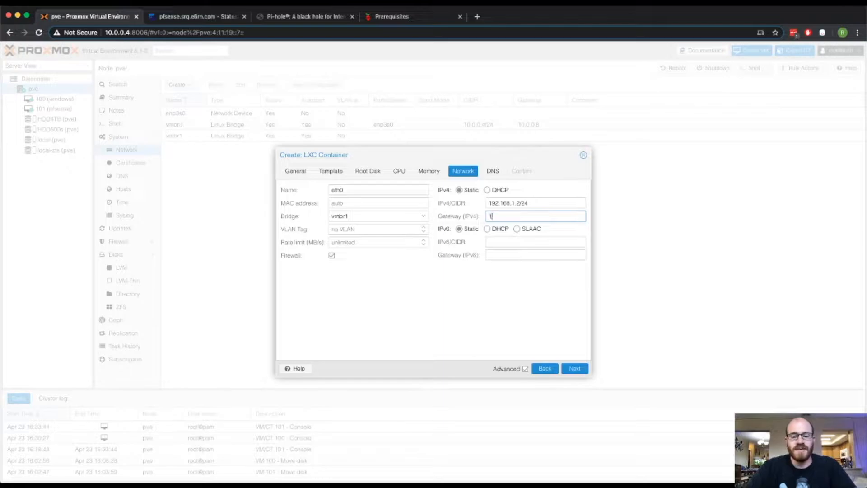
pyautogui.write('92.168.1')
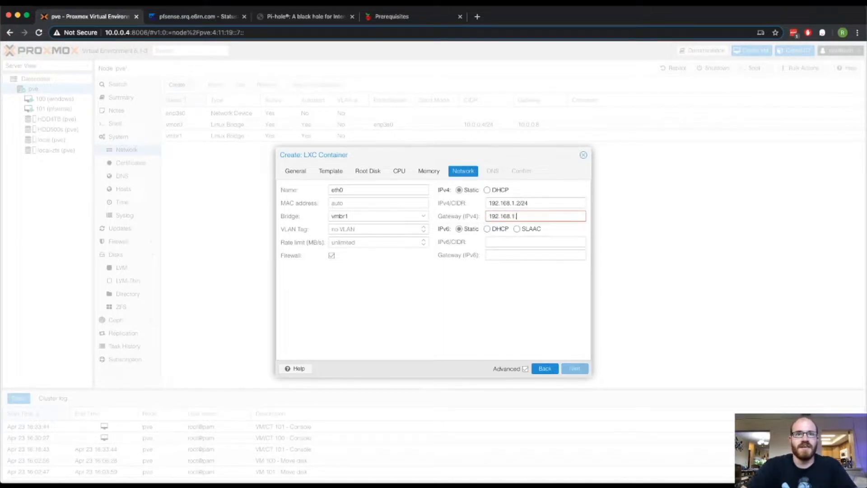
pyautogui.write('.2')
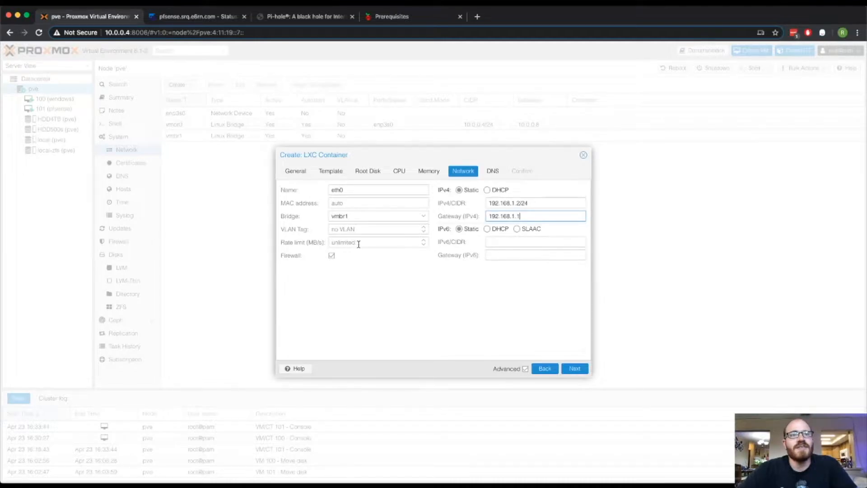
pyautogui.click(332, 256)
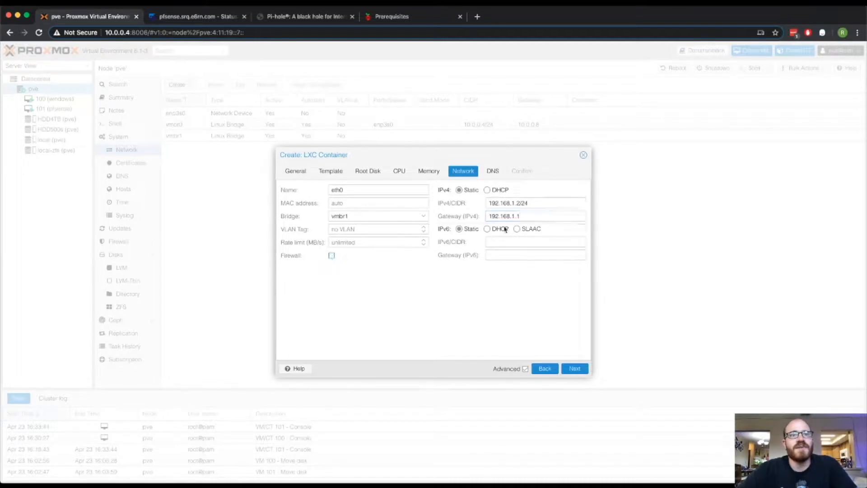
# Create the container with default DNS settings and automatic start after creation, then close the task viewer.
pyautogui.click(486, 174)
pyautogui.click(523, 174)
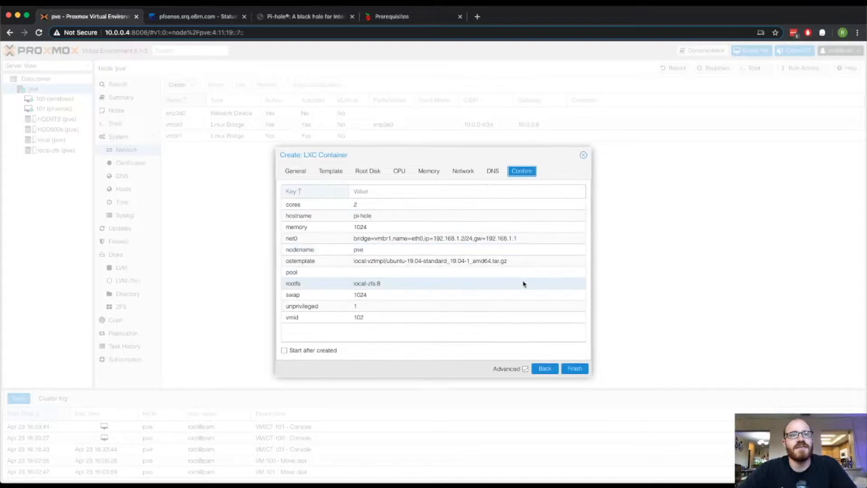
pyautogui.click(328, 353)
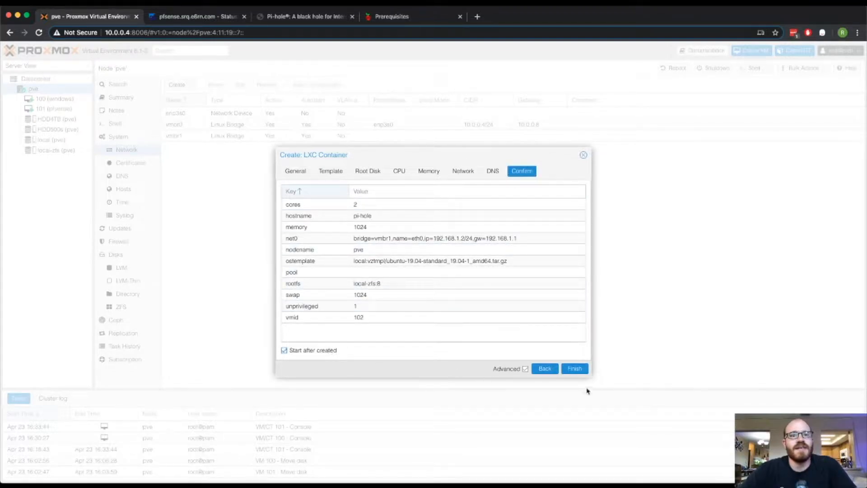
pyautogui.click(574, 368)
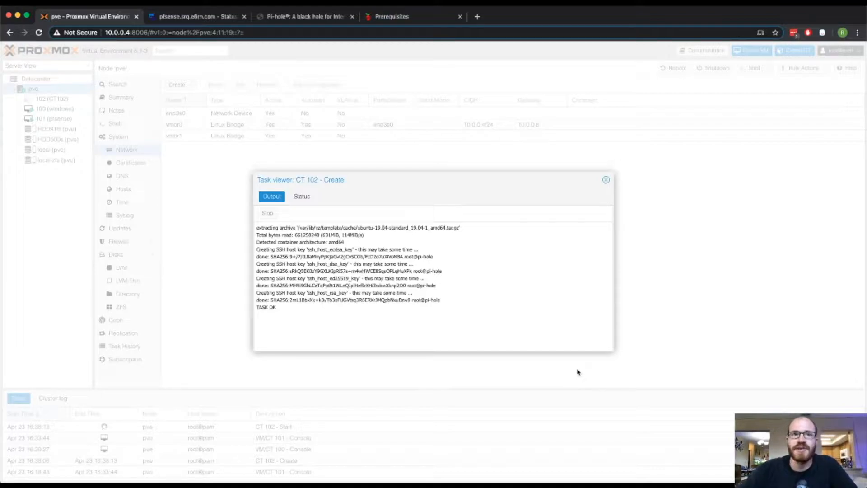
pyautogui.click(606, 180)
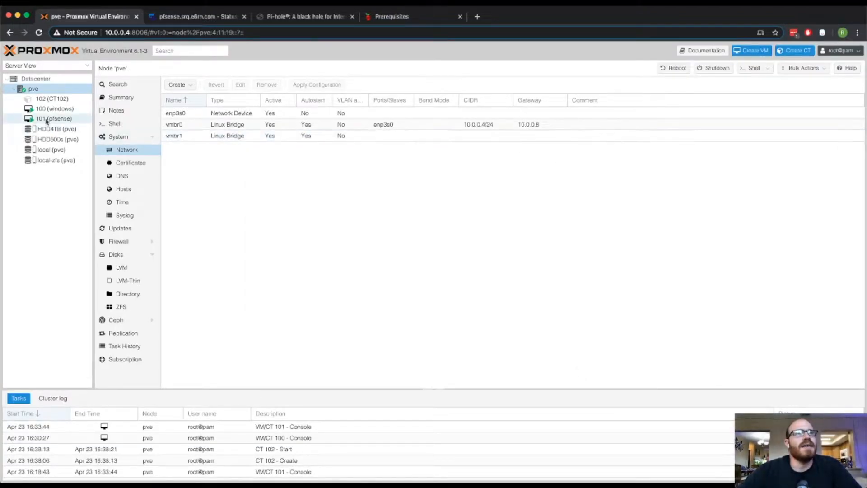
# Open the console of container 102 and log in as root with the account password.
pyautogui.click(53, 99)
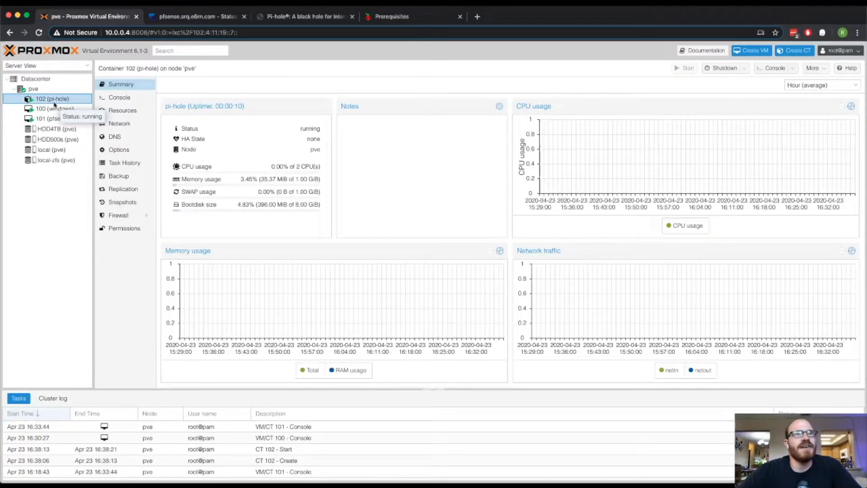
pyautogui.click(131, 98)
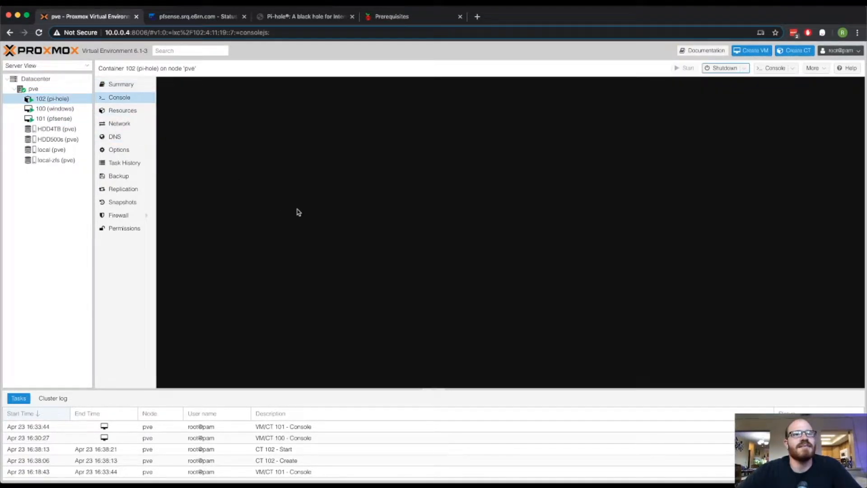
pyautogui.write('root')
pyautogui.press('Return')
pyautogui.press('Return')
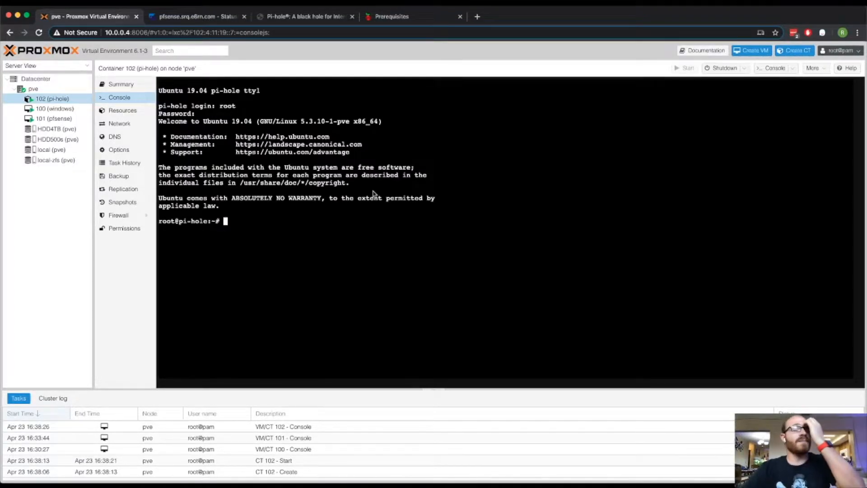
pyautogui.click(332, 17)
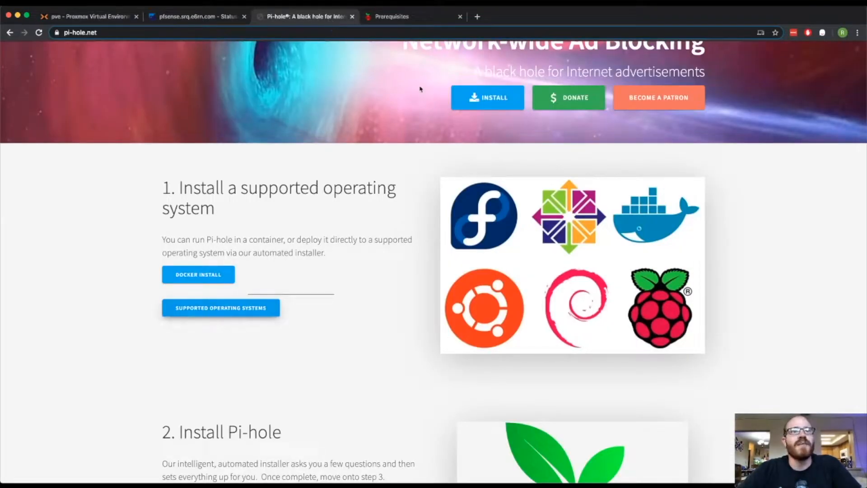
pyautogui.click(475, 98)
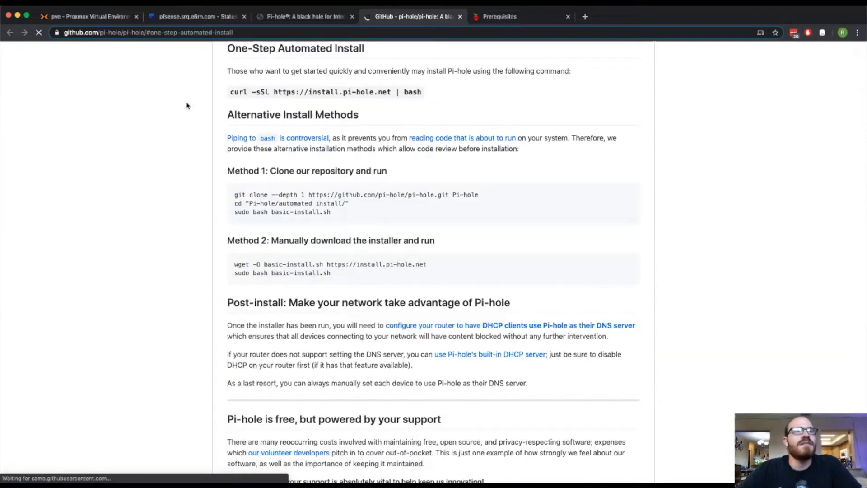
pyautogui.moveTo(231, 92); pyautogui.dragTo(443, 94)
pyautogui.press('super+c')
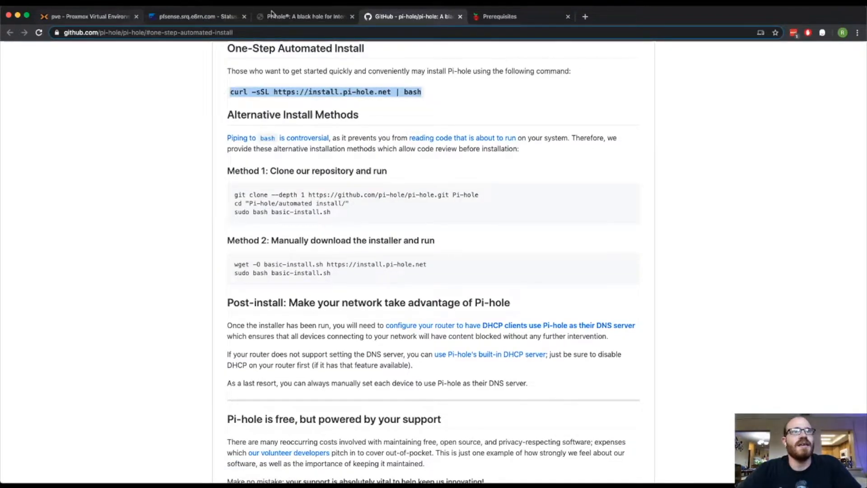
pyautogui.click(106, 16)
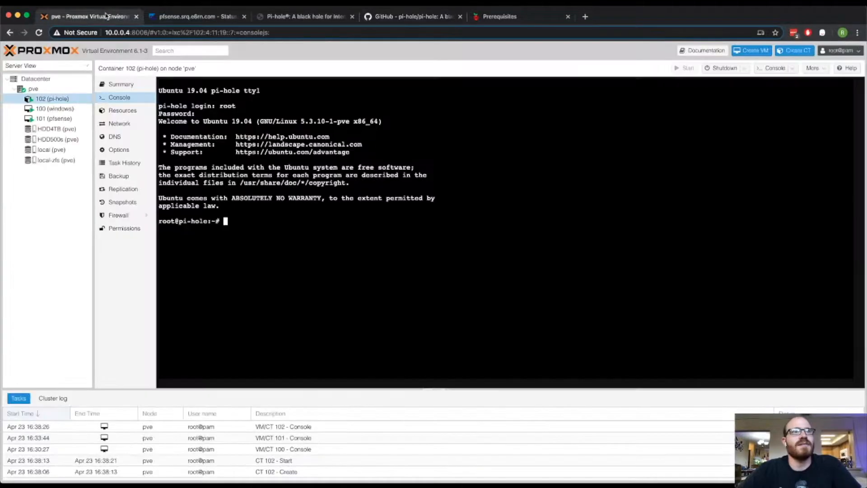
pyautogui.rightClick(249, 248)
pyautogui.click(268, 305)
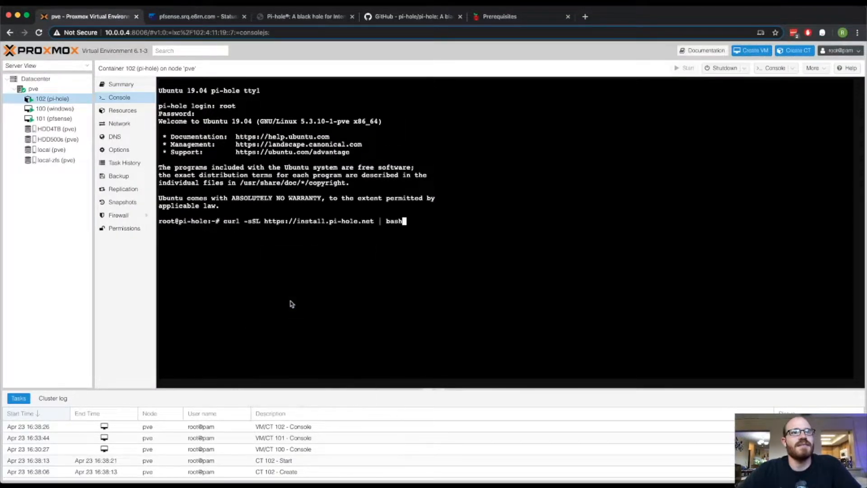
pyautogui.press('Return')
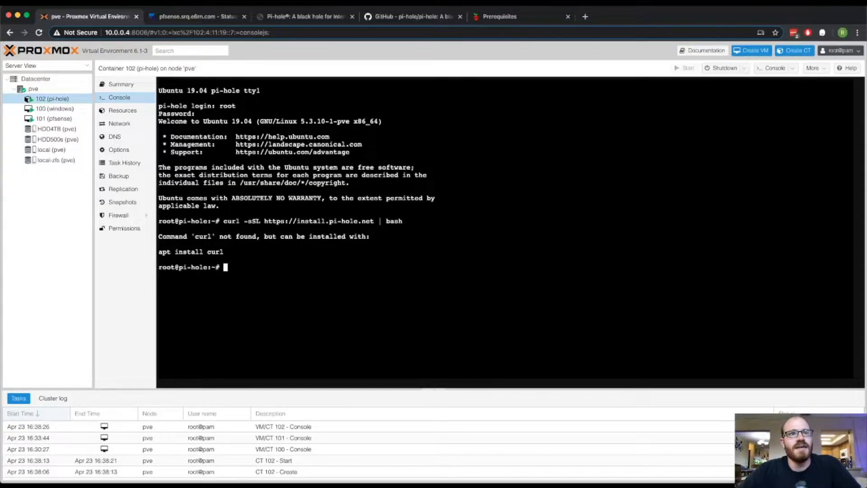
# Try to install curl in the container with "apt install curl" and agree to continue.
pyautogui.write('a')
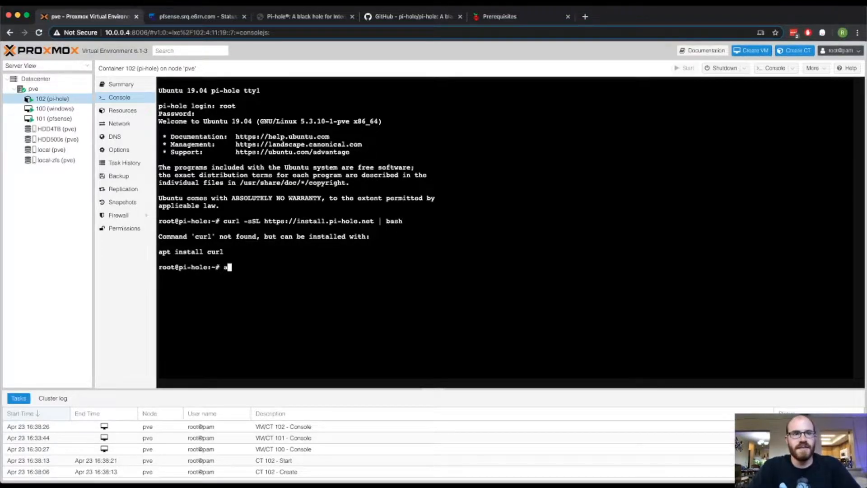
pyautogui.write('pt install curl')
pyautogui.press('Return')
pyautogui.write('y')
pyautogui.press('Return')
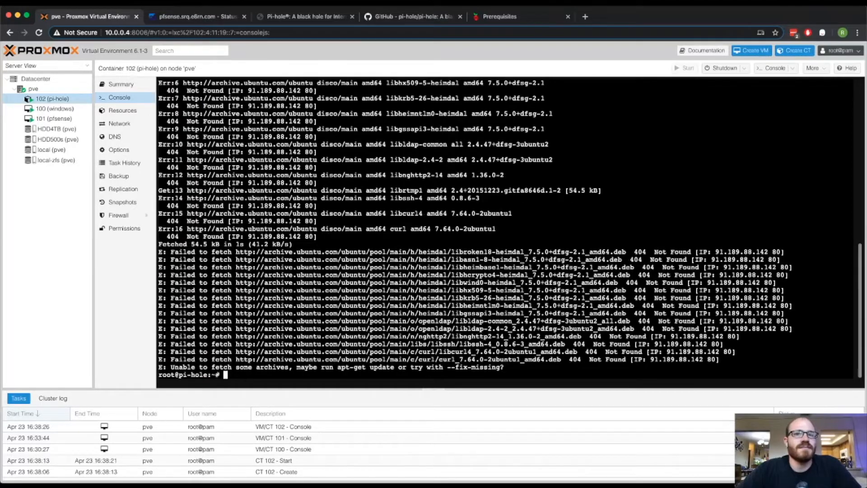
# Examine the console output of the Pi-hole install command and the curl installation attempt.
pyautogui.scroll(10, 434, 217)
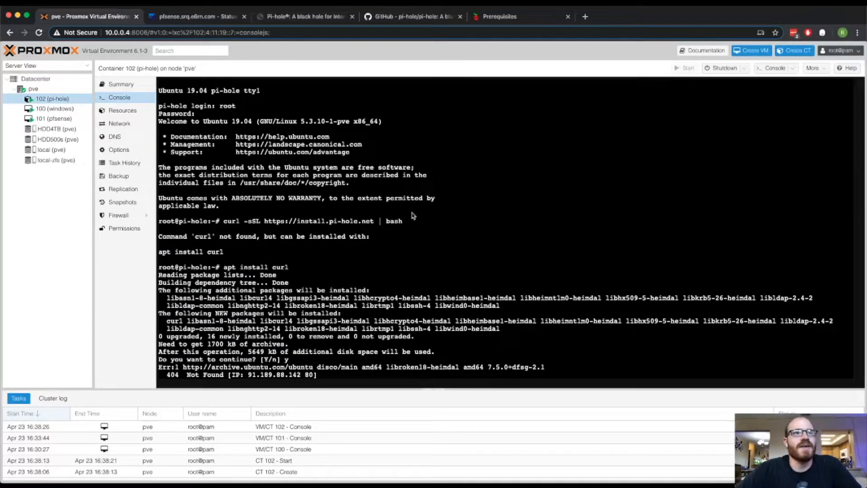
pyautogui.moveTo(159, 222); pyautogui.dragTo(232, 256)
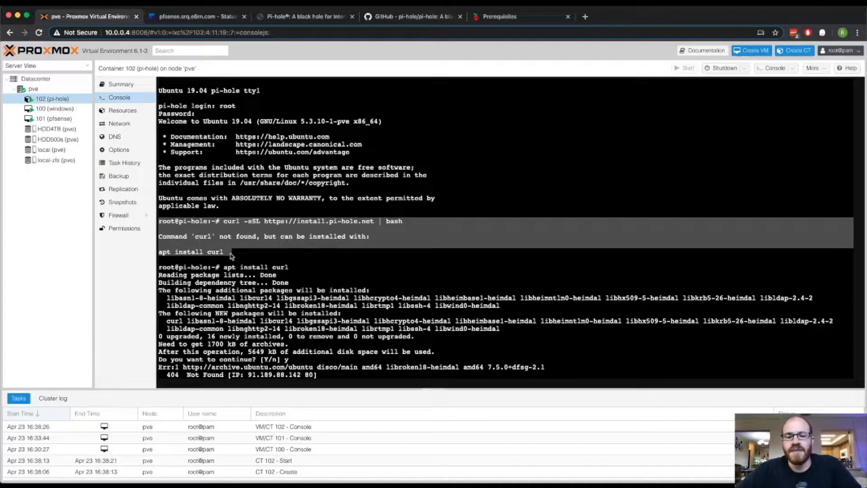
pyautogui.click(231, 256)
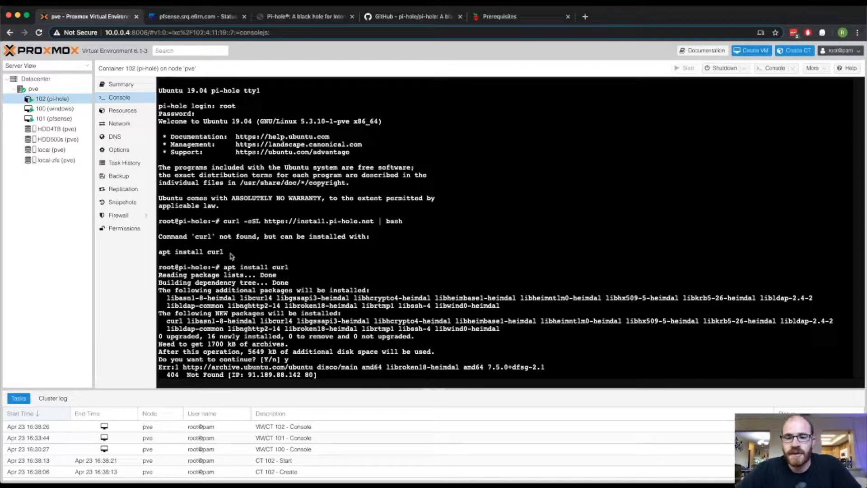
pyautogui.moveTo(159, 238); pyautogui.dragTo(287, 268)
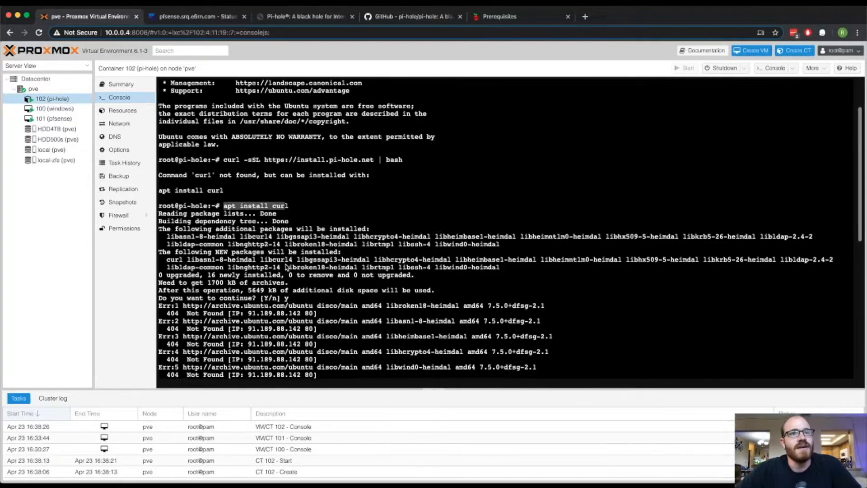
pyautogui.moveTo(159, 276); pyautogui.dragTo(311, 278)
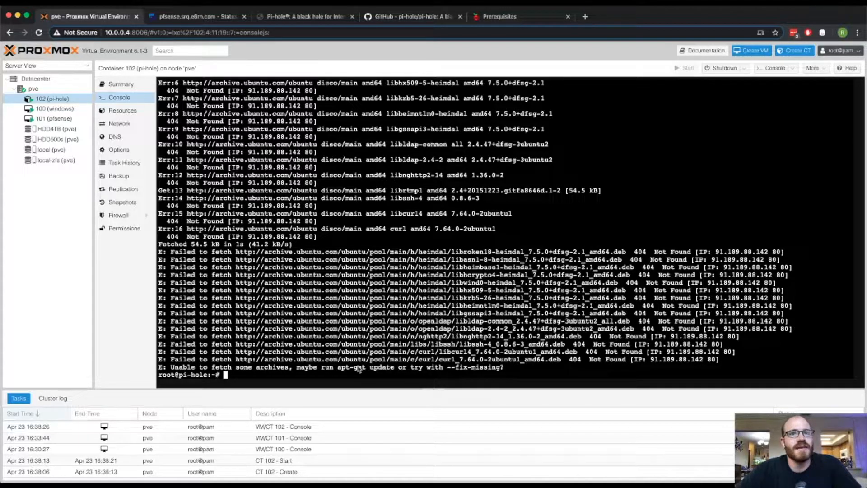
# Test the container's network connection and name resolution by pinging 1.1.1.1 and google.com, stopping each ping after a few replies.
pyautogui.write('ping 1.')
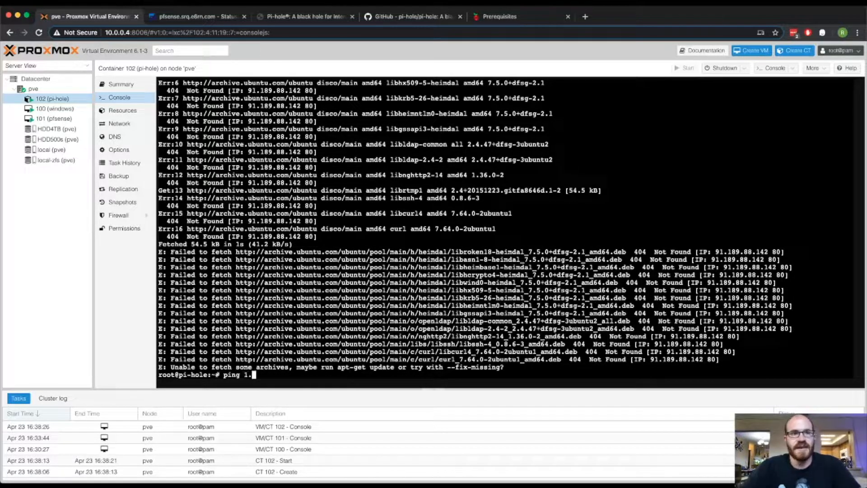
pyautogui.write('1.1.1')
pyautogui.press('Return')
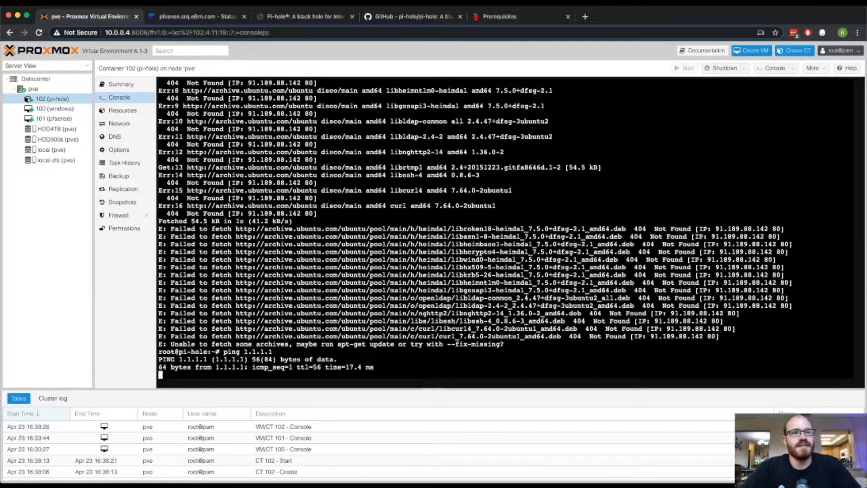
pyautogui.hotkey('ctrl', 'c')
pyautogui.write('ping')
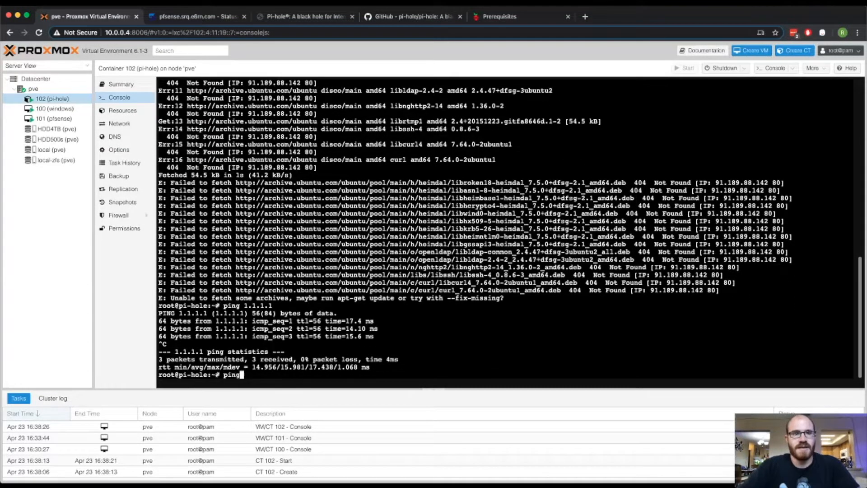
pyautogui.write(' google.com')
pyautogui.press('Return')
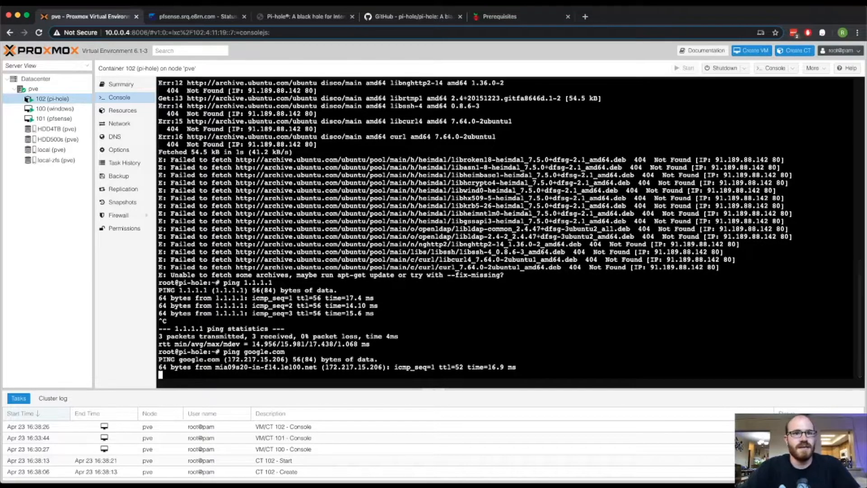
pyautogui.hotkey('ctrl', 'c')
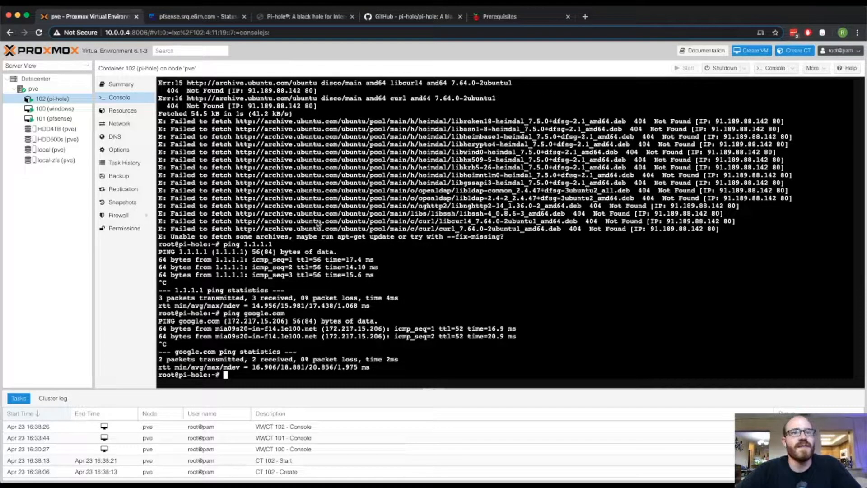
# Examine the replies to both pings and the apt fetch error with its suggested remedies.
pyautogui.moveTo(159, 253); pyautogui.dragTo(521, 338)
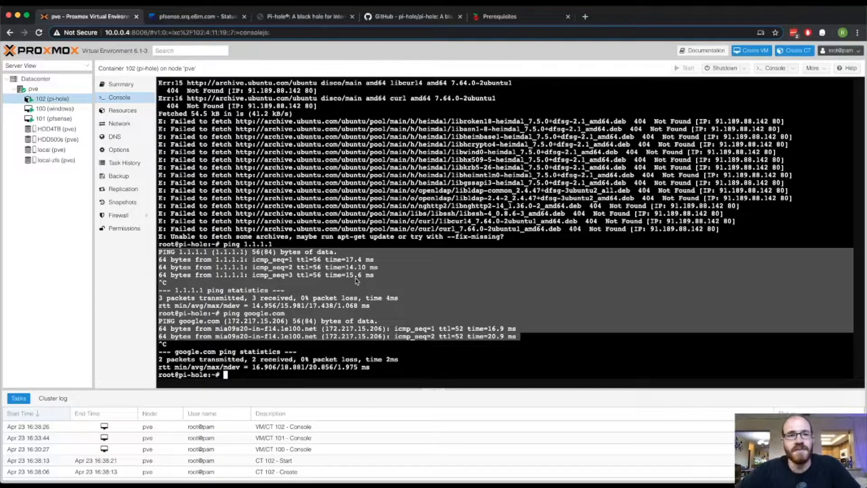
pyautogui.click(313, 294)
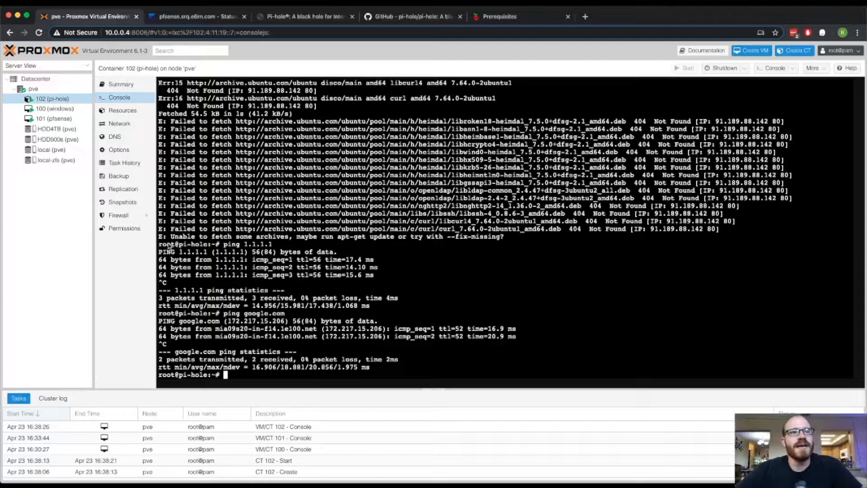
pyautogui.moveTo(161, 246); pyautogui.dragTo(379, 277)
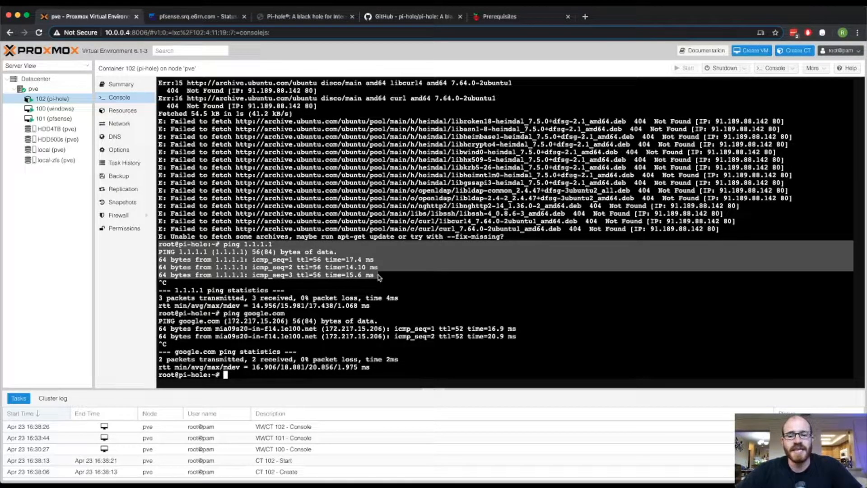
pyautogui.click(379, 277)
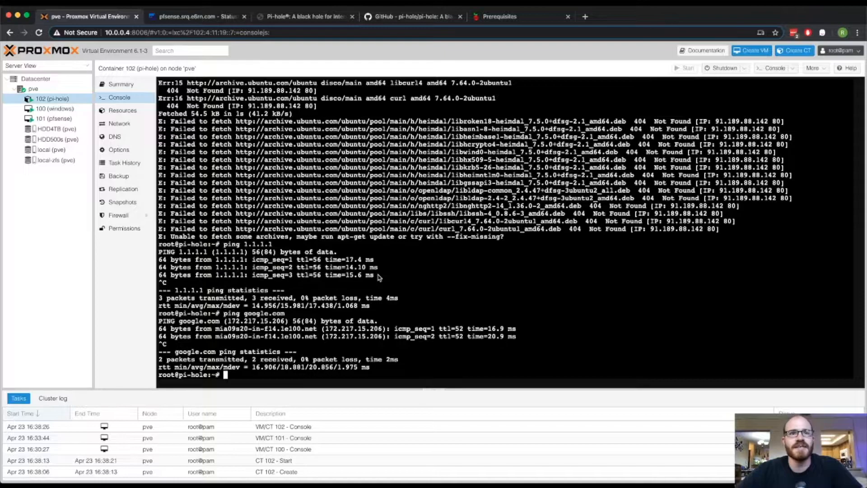
pyautogui.moveTo(379, 276); pyautogui.dragTo(246, 261)
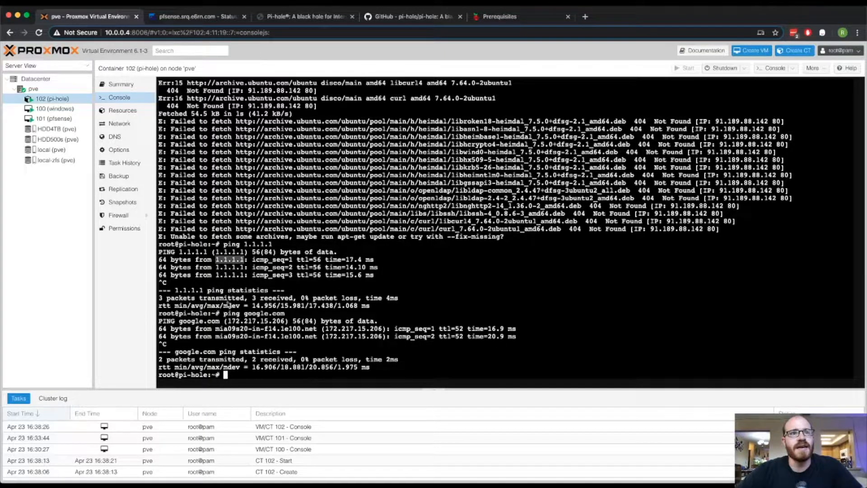
pyautogui.moveTo(223, 313); pyautogui.dragTo(293, 314)
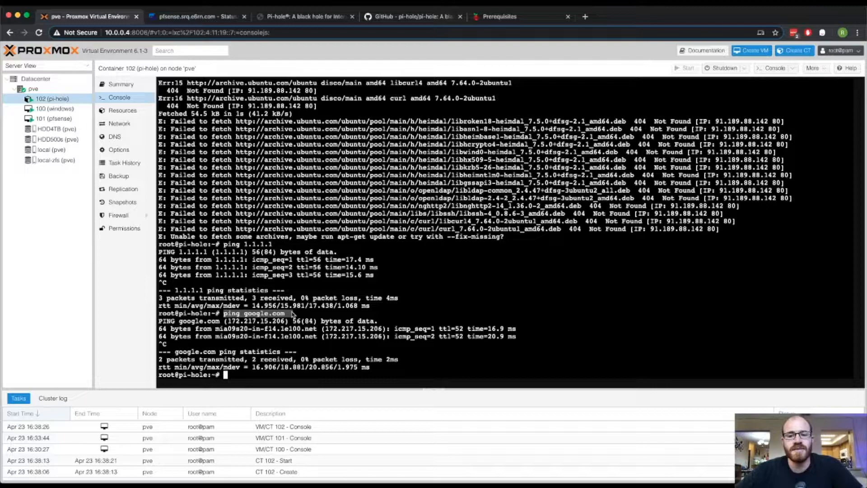
pyautogui.click(292, 314)
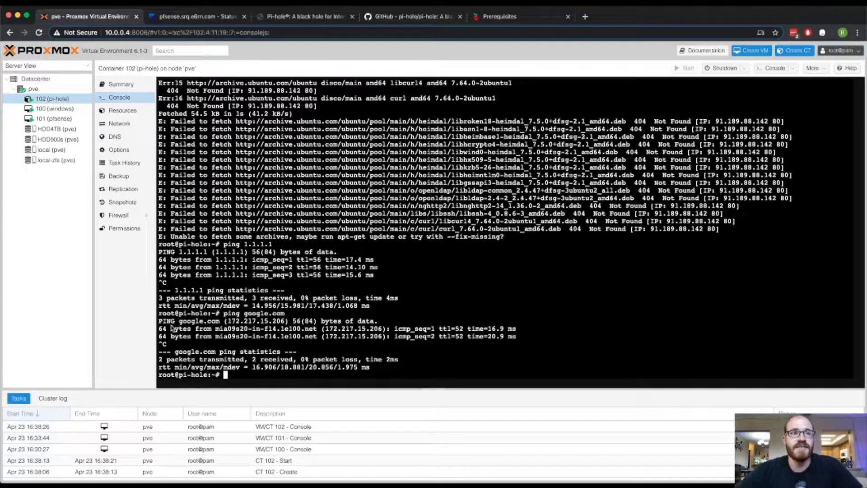
pyautogui.moveTo(160, 330); pyautogui.dragTo(542, 332)
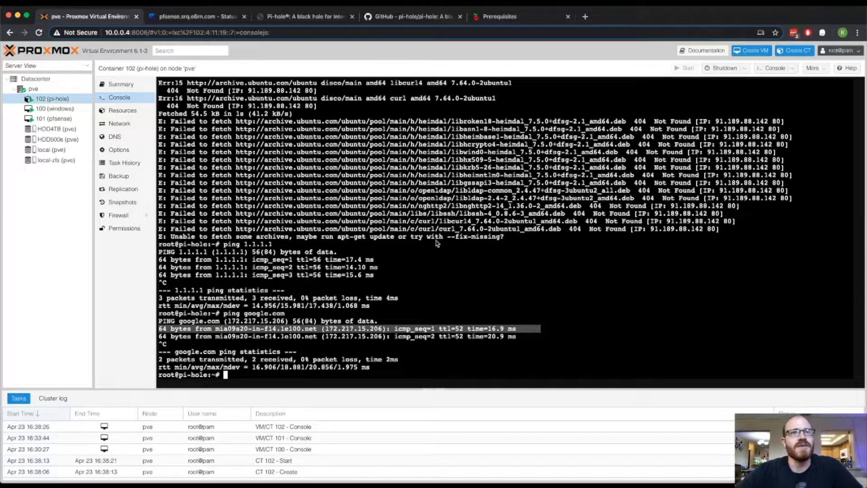
pyautogui.click(342, 239)
pyautogui.moveTo(168, 237); pyautogui.dragTo(526, 238)
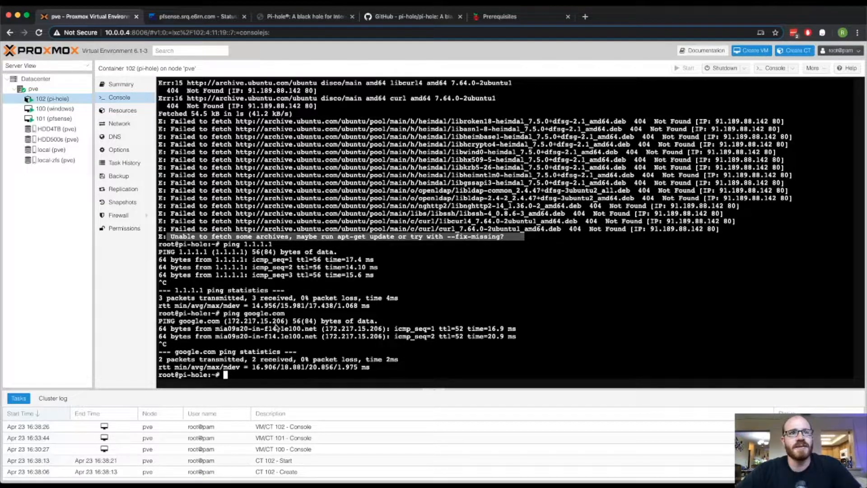
# Try to refresh the container's package lists with "apt-get update", correcting the misspelled command.
pyautogui.click(298, 375)
pyautogui.write('apt')
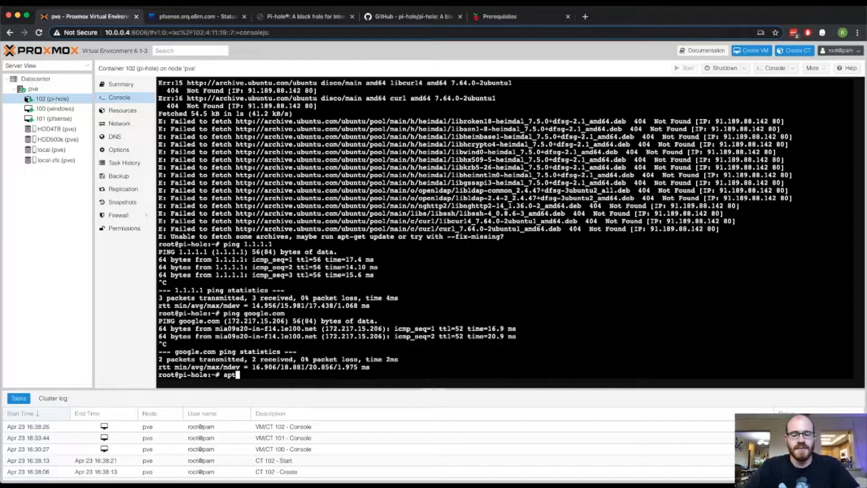
pyautogui.write('-get updatre')
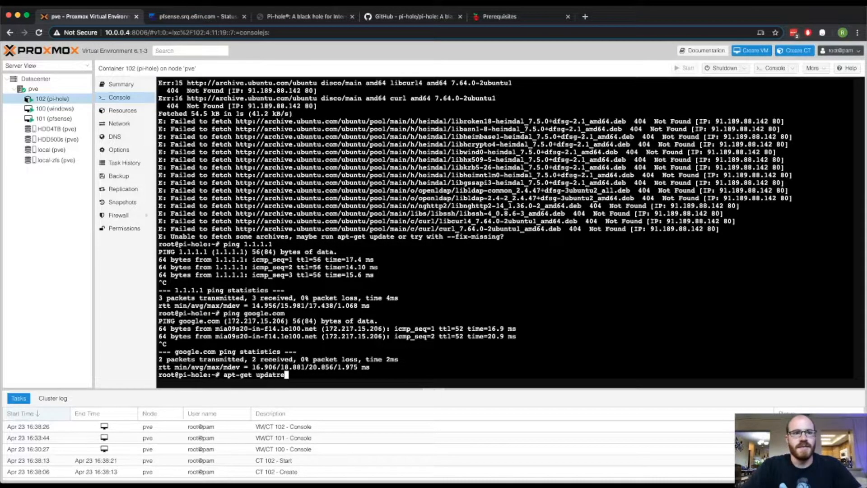
pyautogui.press('Return')
pyautogui.press('Up')
pyautogui.press('BackSpace')
pyautogui.press('BackSpace')
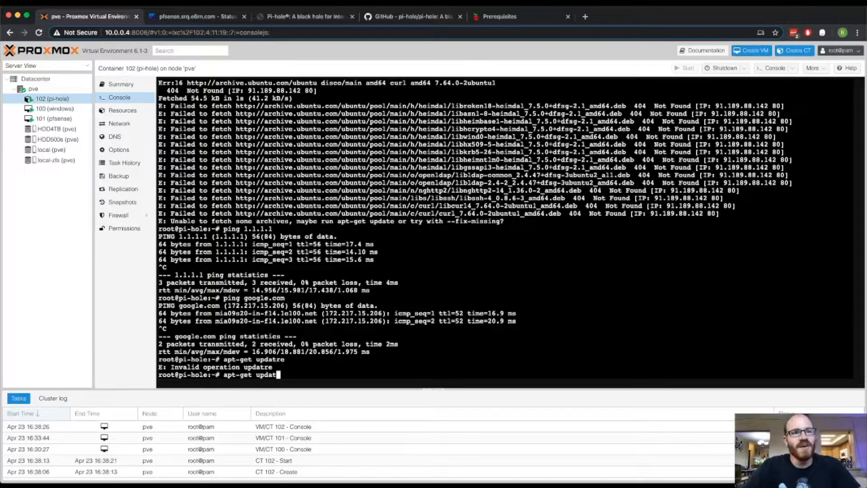
pyautogui.write('e')
pyautogui.press('Return')
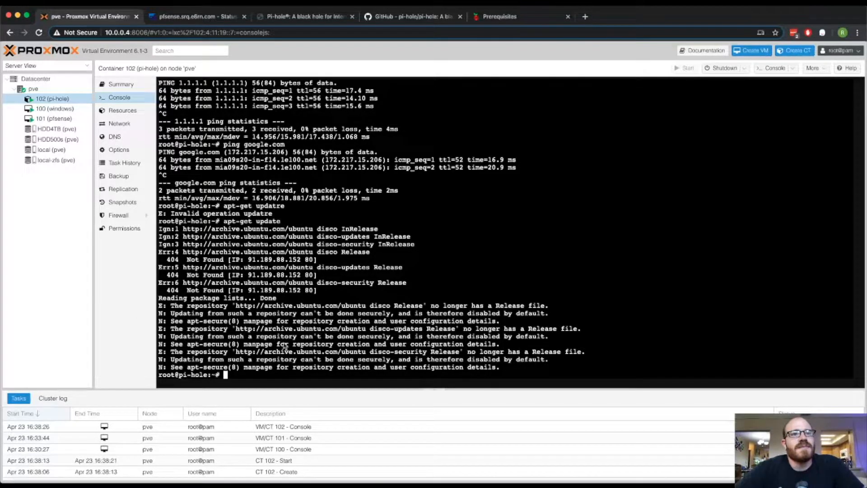
# Look back through the earlier apt error output and return to the console prompt.
pyautogui.scroll(8, 285, 346)
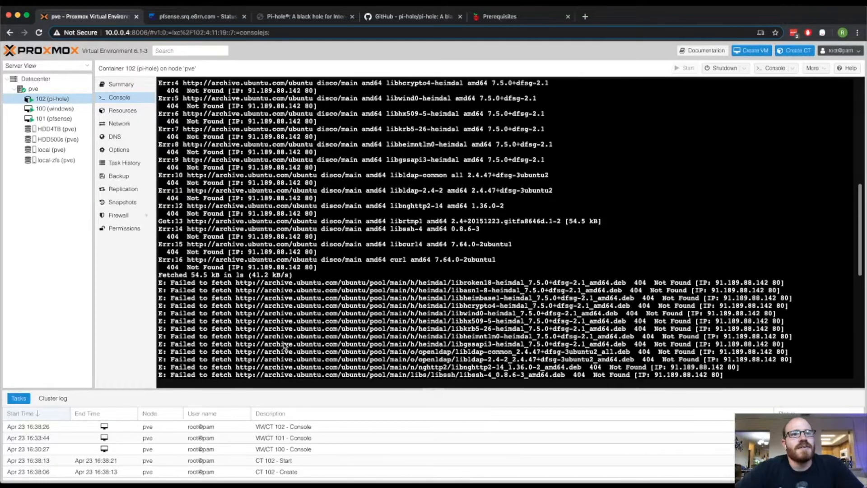
pyautogui.scroll(14, 285, 346)
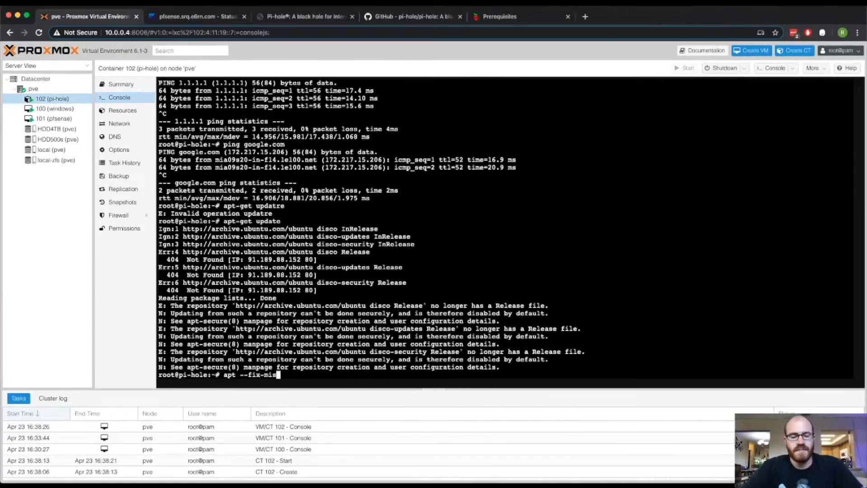
pyautogui.scroll(-6, 334, 359)
pyautogui.scroll(-10, 335, 359)
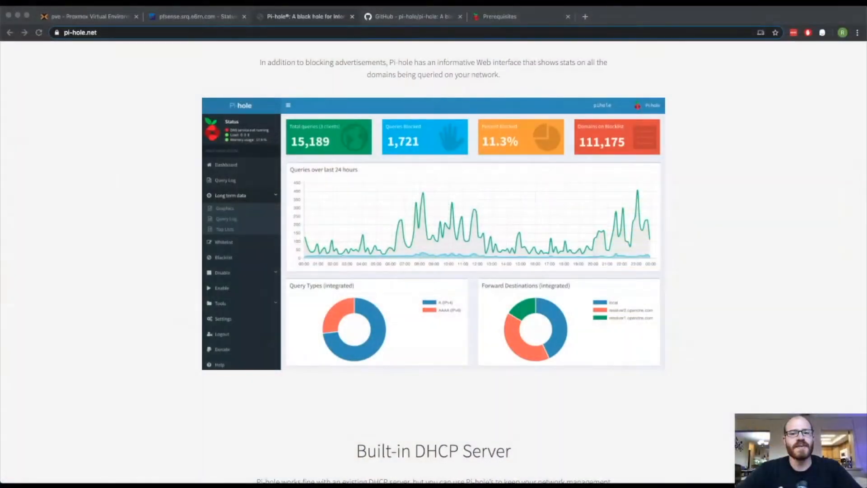
# Return to Proxmox and stop the test container 103 (ubu-ct-pi-test).
pyautogui.click(105, 20)
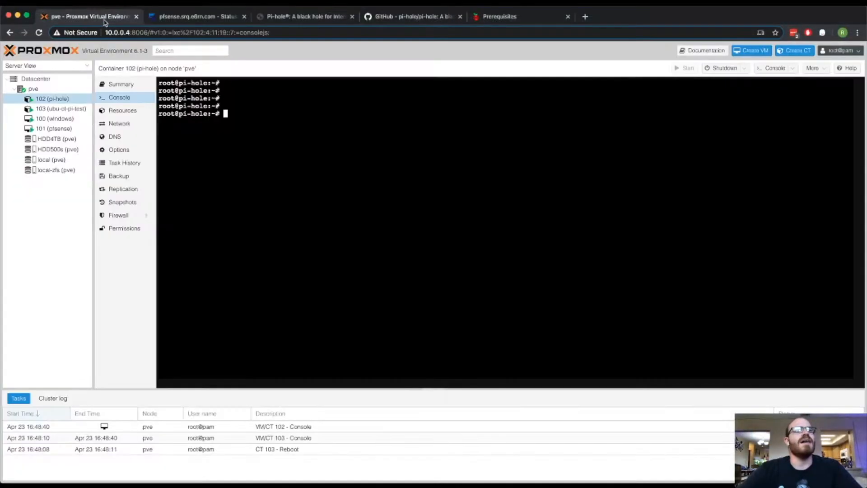
pyautogui.click(63, 108)
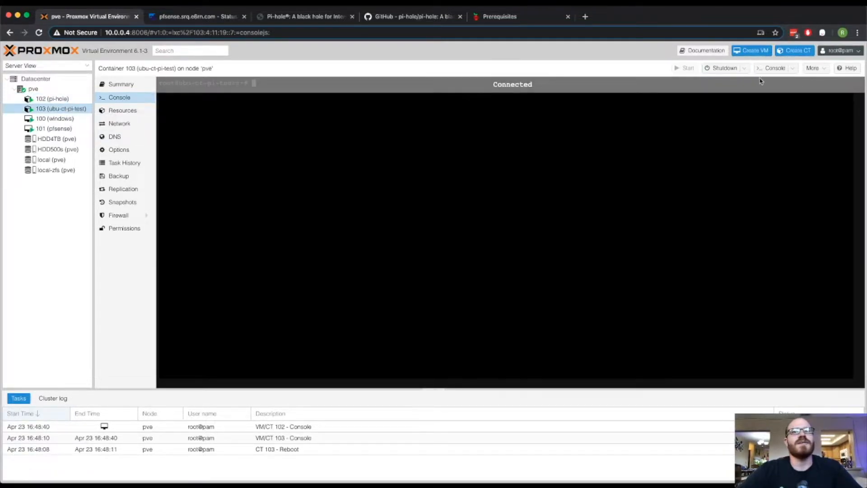
pyautogui.click(811, 70)
pyautogui.moveTo(743, 70)
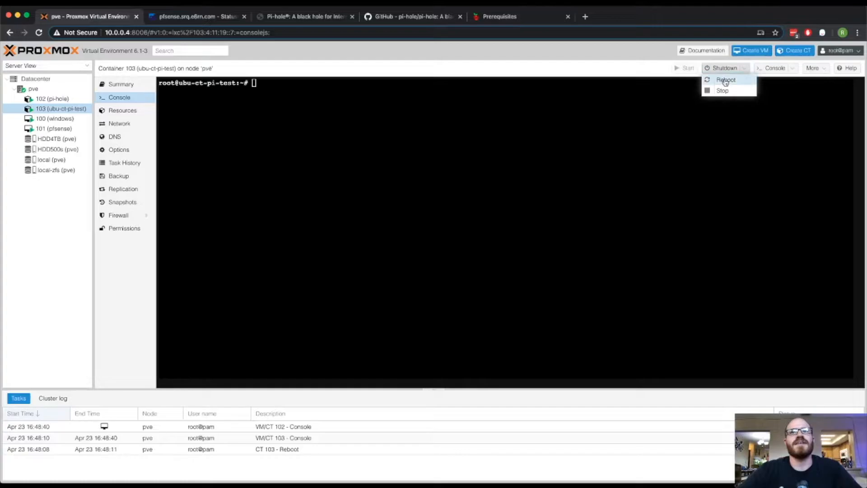
pyautogui.click(724, 90)
pyautogui.press('Return')
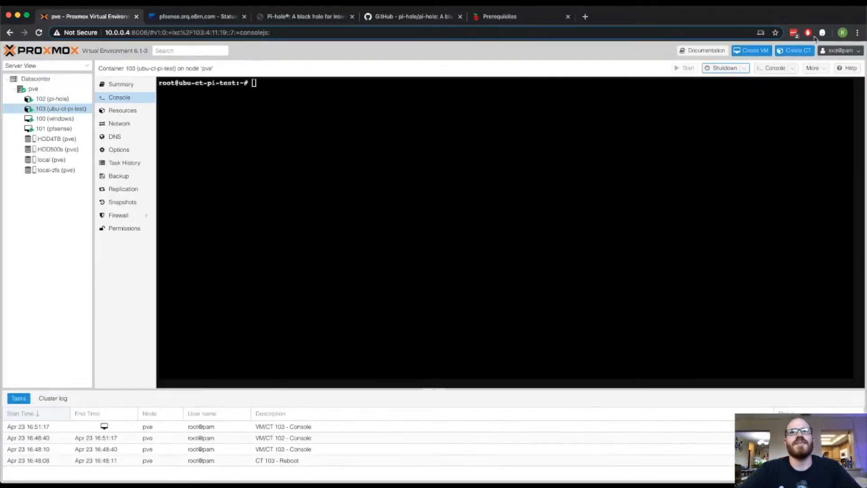
# Remove container 103 (ubu-ct-pi-test), confirming the removal with its ID 103.
pyautogui.click(821, 65)
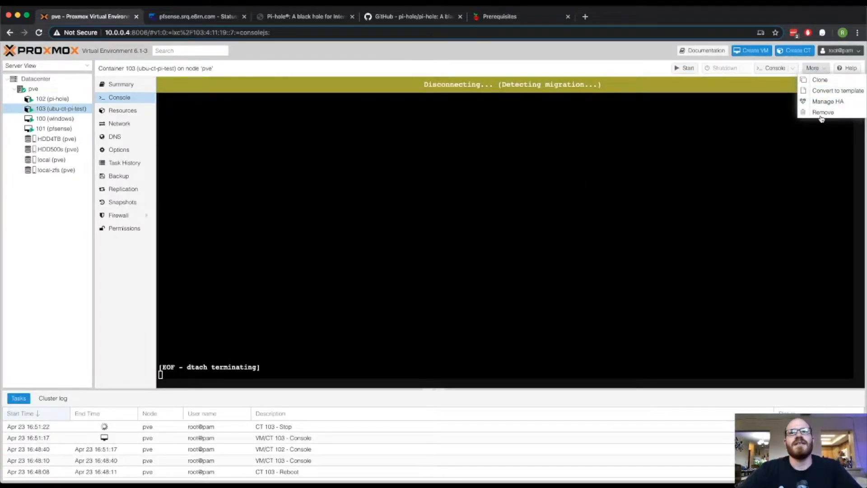
pyautogui.click(820, 112)
pyautogui.write('103')
pyautogui.press('Return')
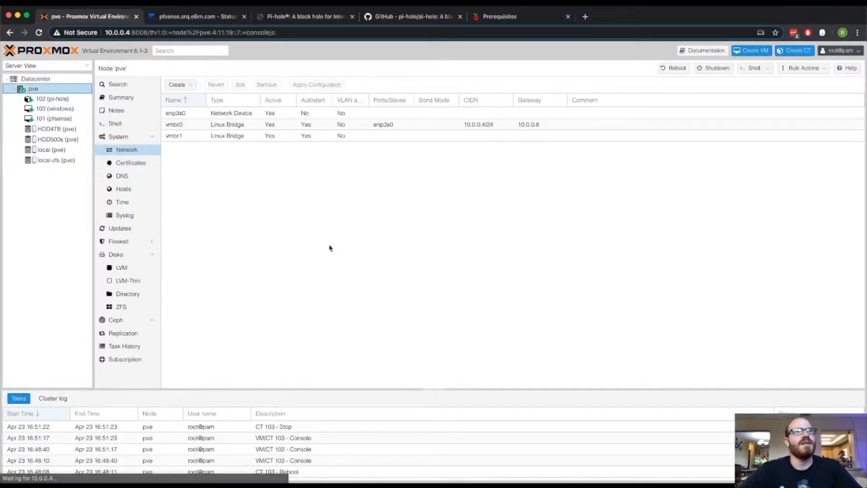
# Open the console of container 102 (pi-hole) and bring up a fresh root prompt.
pyautogui.click(52, 98)
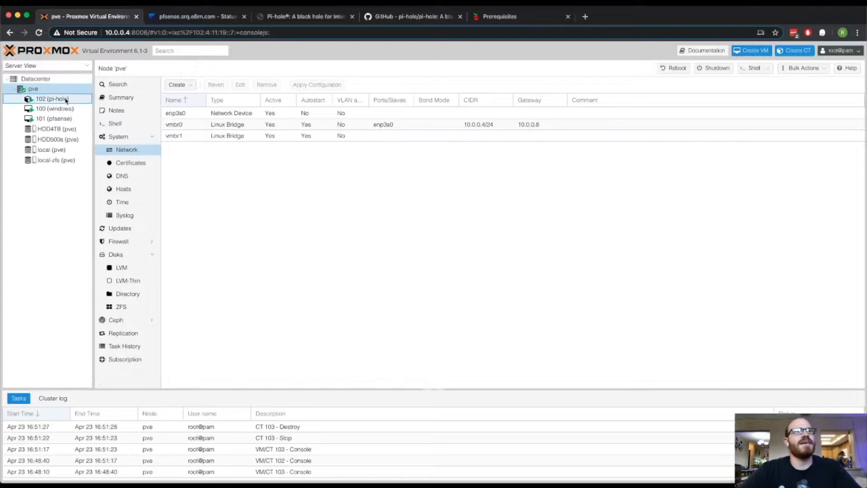
pyautogui.press('Return')
pyautogui.press('Return')
pyautogui.press('Return')
pyautogui.press('Return')
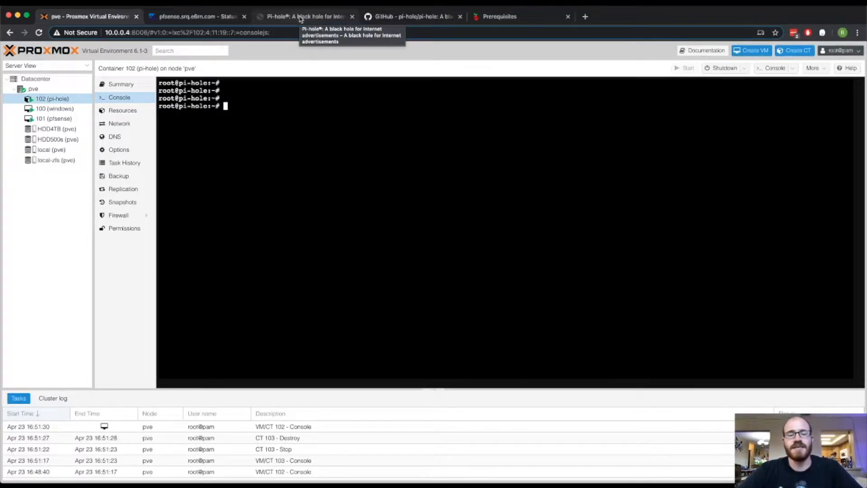
pyautogui.click(301, 18)
pyautogui.click(185, 19)
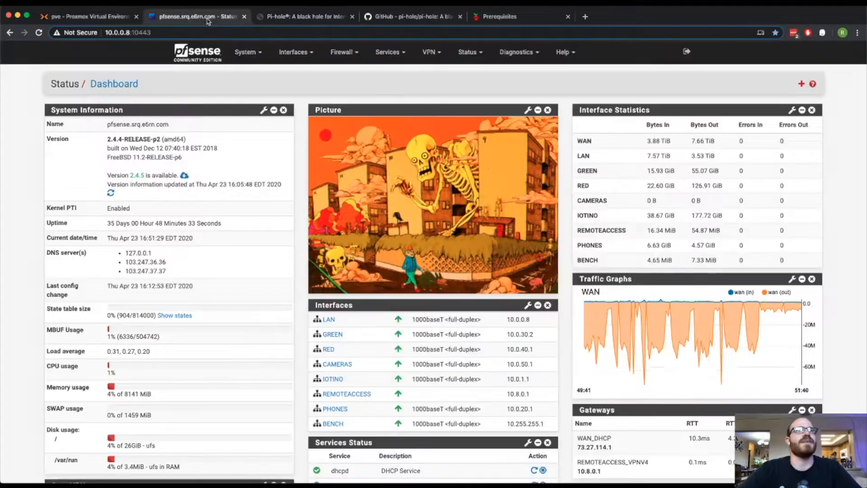
pyautogui.click(499, 18)
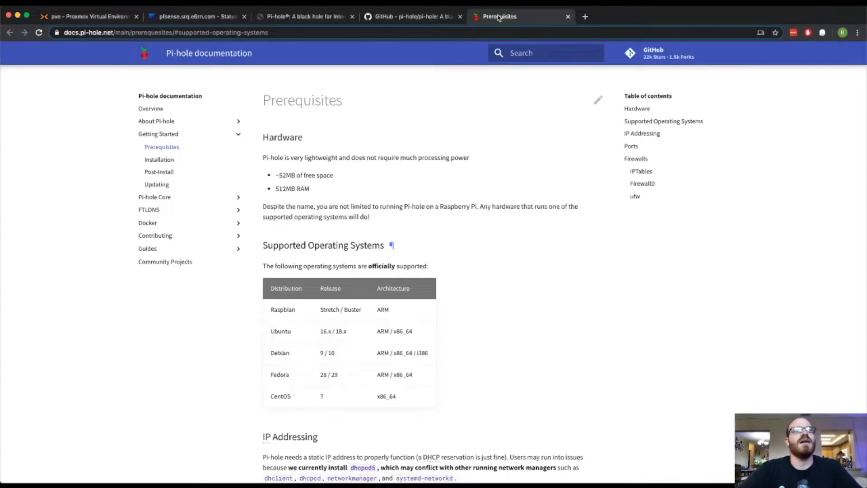
pyautogui.click(316, 18)
pyautogui.click(384, 17)
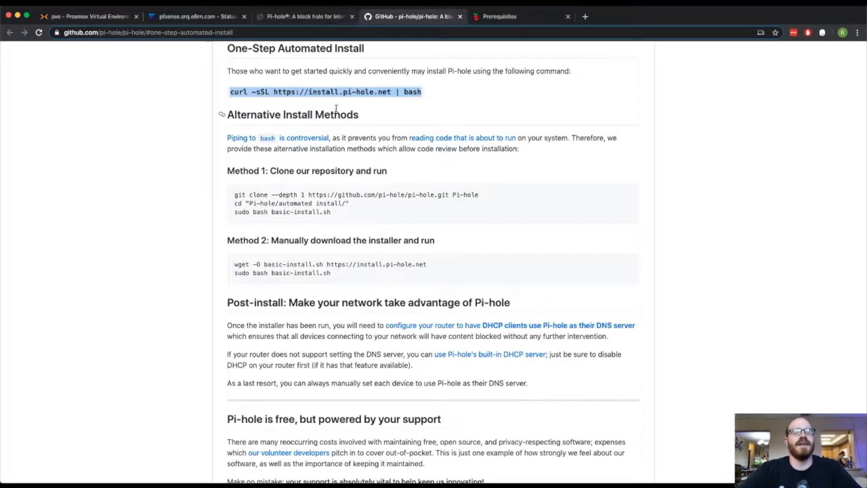
pyautogui.click(86, 17)
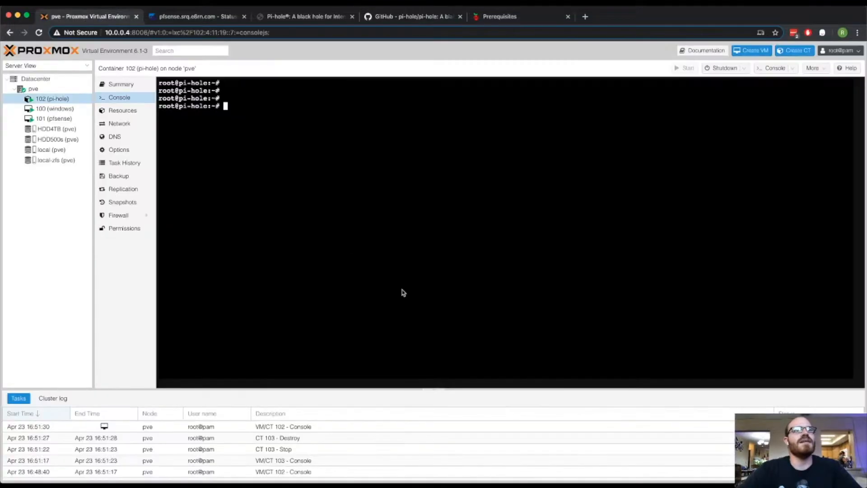
pyautogui.write('curl -sSL https://install.pi-hole.net | bash')
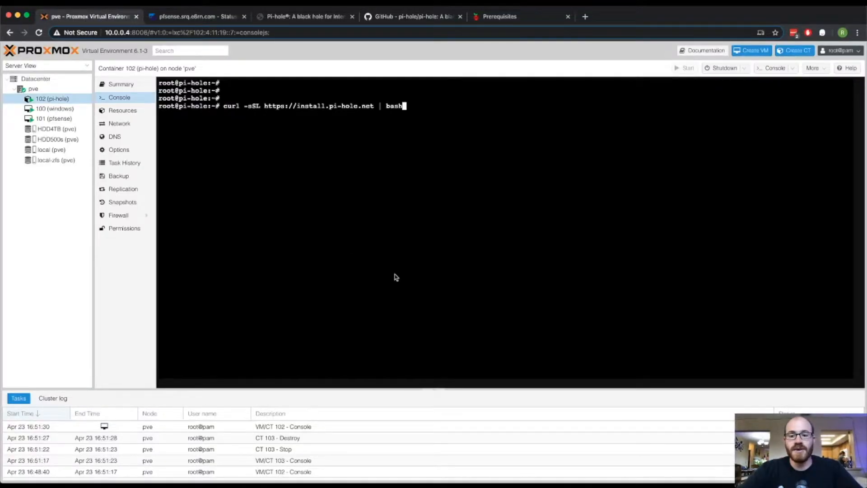
pyautogui.press('Return')
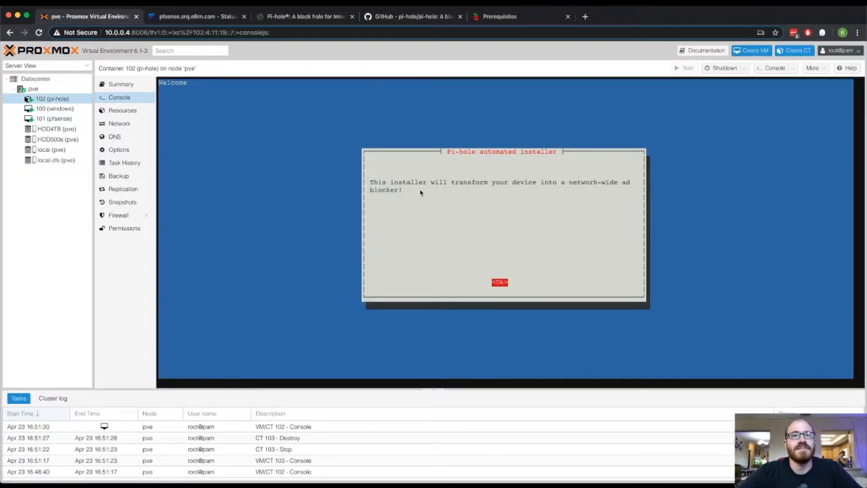
# Go through the Pi-hole installer's introductory screens and choose Google (ECS) as the upstream DNS provider.
pyautogui.press('Return')
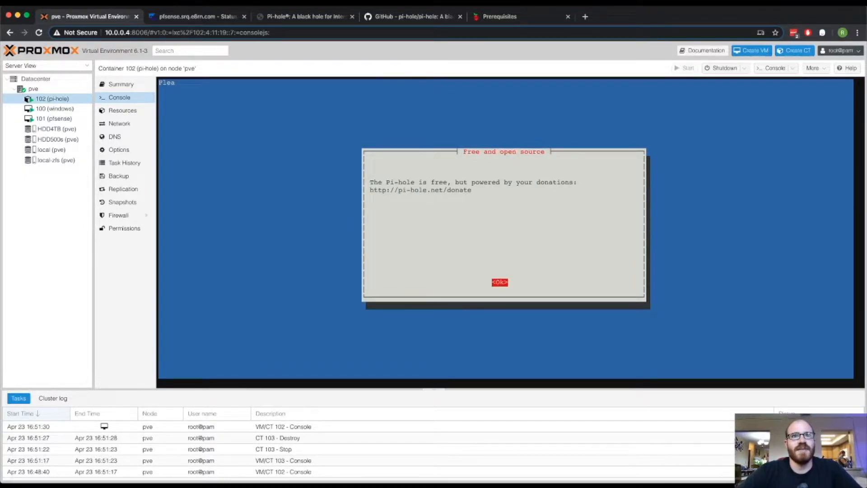
pyautogui.press('Return')
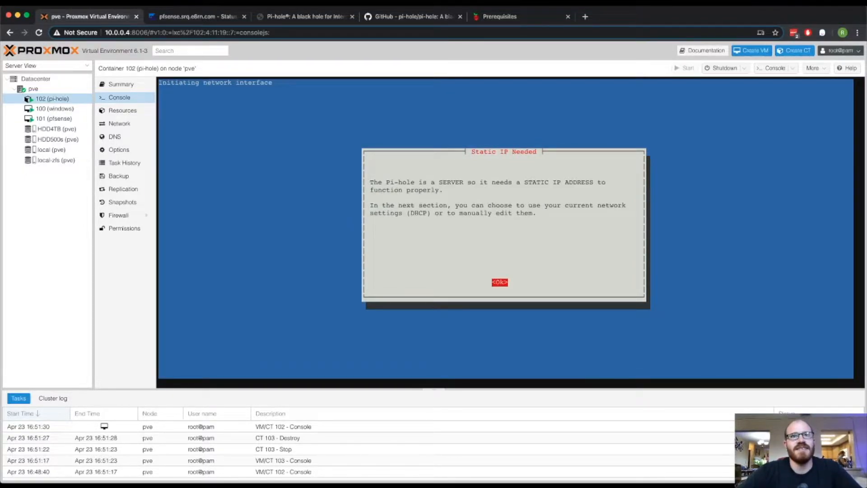
pyautogui.press('Return')
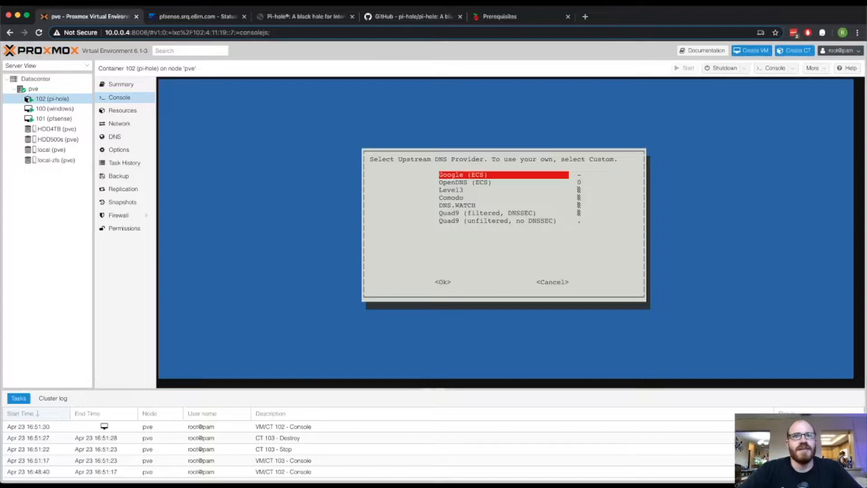
pyautogui.press('Down')
pyautogui.press('Down')
pyautogui.press('Up')
pyautogui.press('Up')
pyautogui.press('Return')
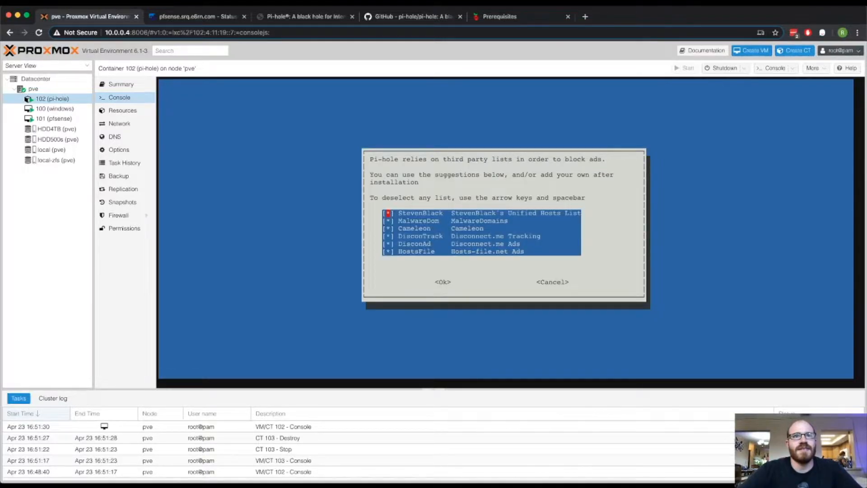
# Keep all the suggested blocklists and limit ad blocking to IPv4 by deselecting IPv6.
pyautogui.press('Down')
pyautogui.press('Down')
pyautogui.press('Down')
pyautogui.press('Down')
pyautogui.press('Down')
pyautogui.press('Return')
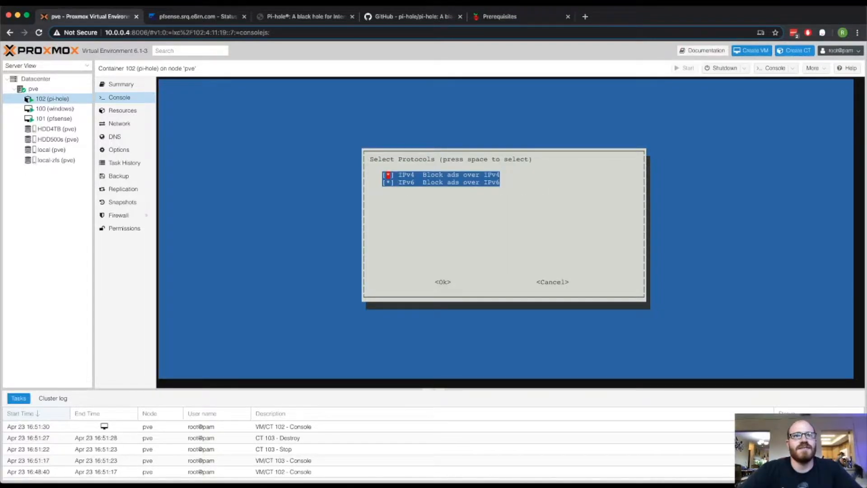
pyautogui.press('Down')
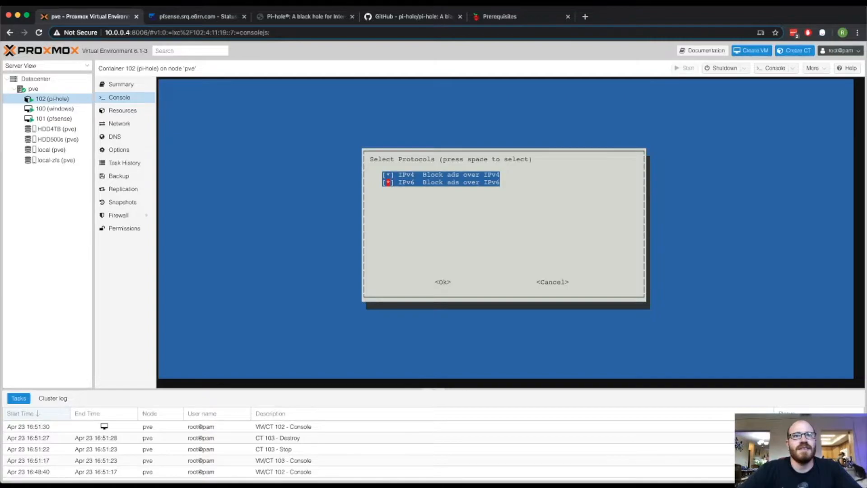
pyautogui.press('space')
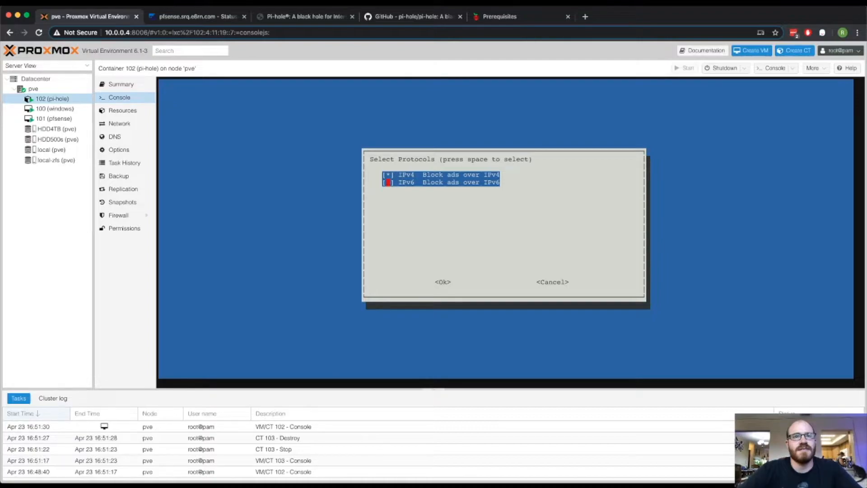
pyautogui.press('Return')
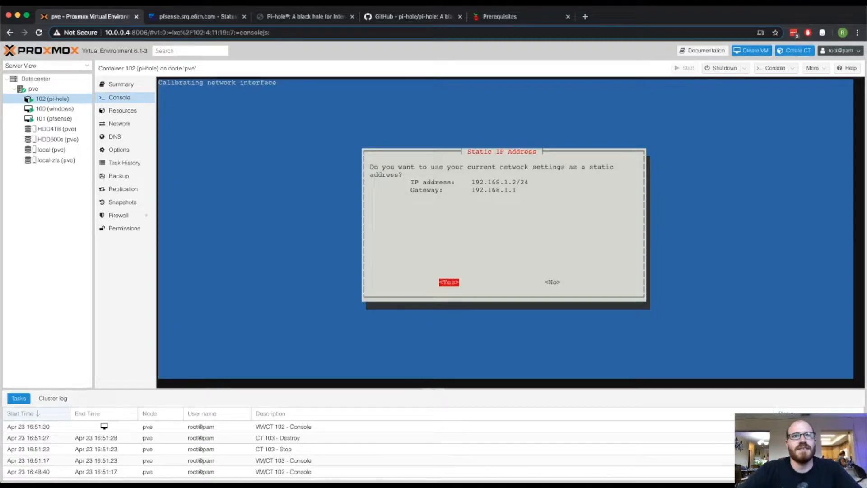
# Decline the current network settings as static address, and cancel the installer at the IPv4 address entry.
pyautogui.press('Right')
pyautogui.press('Return')
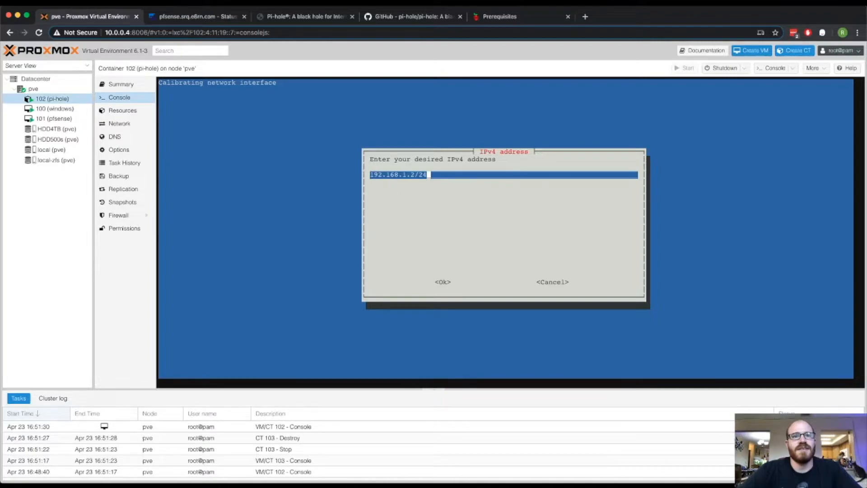
pyautogui.press('Tab')
pyautogui.press('Tab')
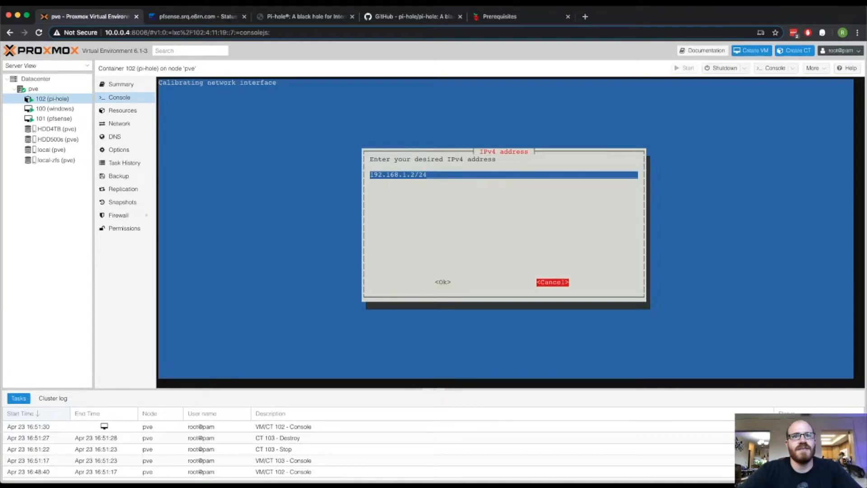
pyautogui.press('Return')
pyautogui.write('curl -sSL https://install.pi-hole.net | bash')
pyautogui.press('Return')
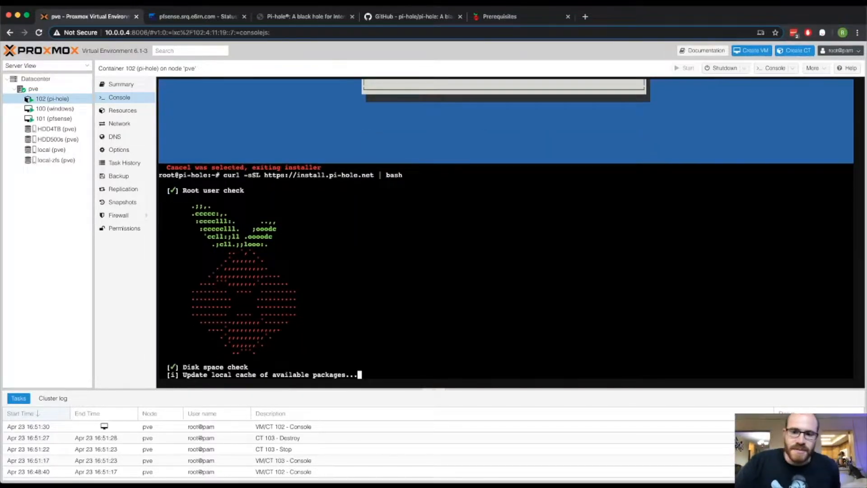
pyautogui.press('Return')
pyautogui.press('Return')
pyautogui.press('Return')
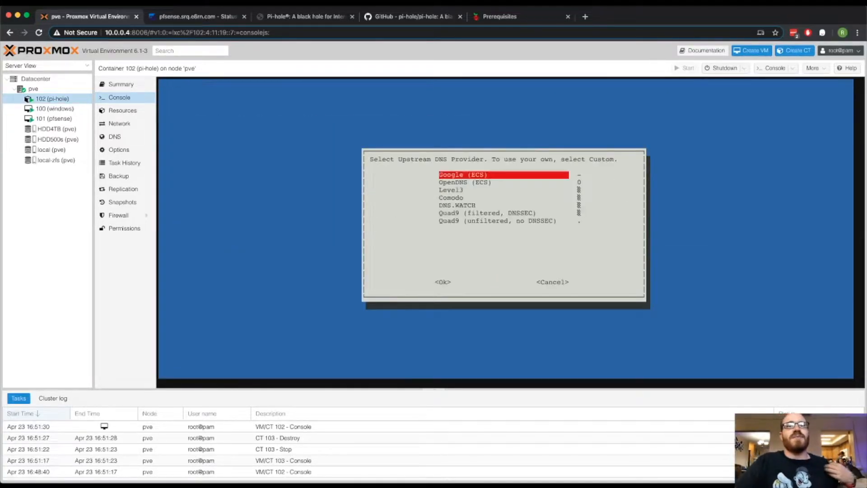
# Accept Google (ECS) as upstream DNS provider, along with the installer's suggested blocklists and protocol selection.
pyautogui.press('Return')
pyautogui.press('Return')
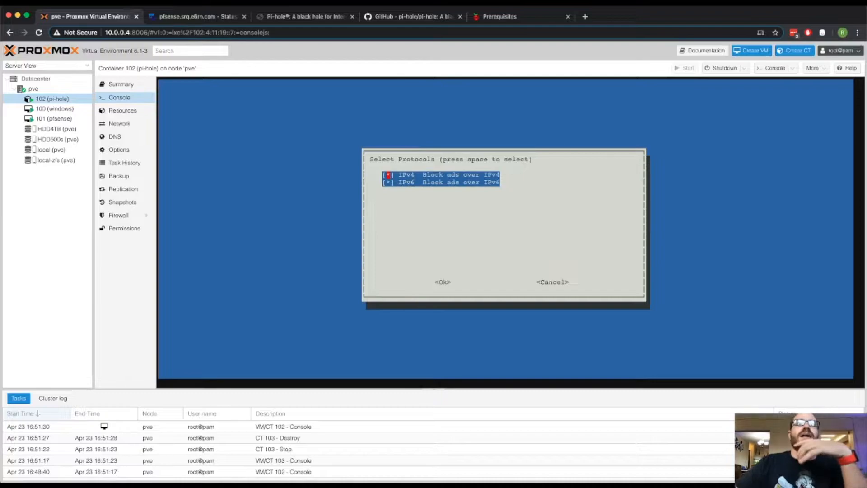
pyautogui.press('Return')
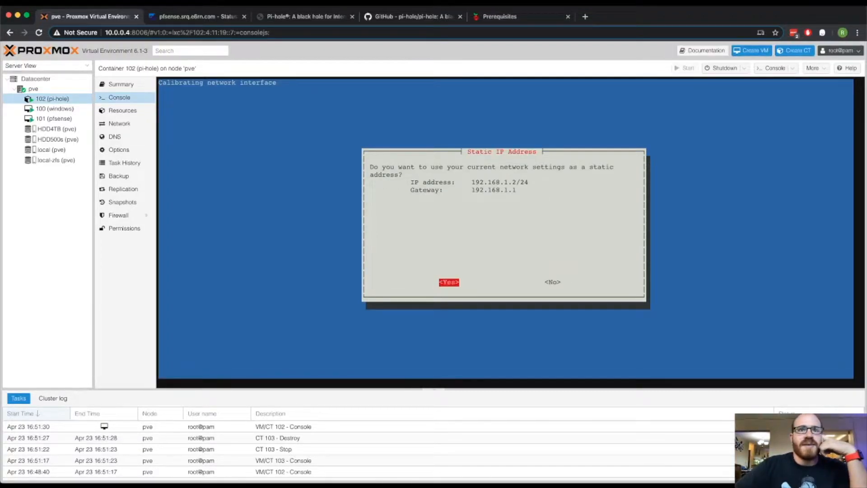
# Use the current network settings, IP address 192.168.1.2/24 and gateway 192.168.1.1, as Pi-hole's static address.
pyautogui.press('Right')
pyautogui.press('Left')
pyautogui.press('Return')
pyautogui.press('Return')
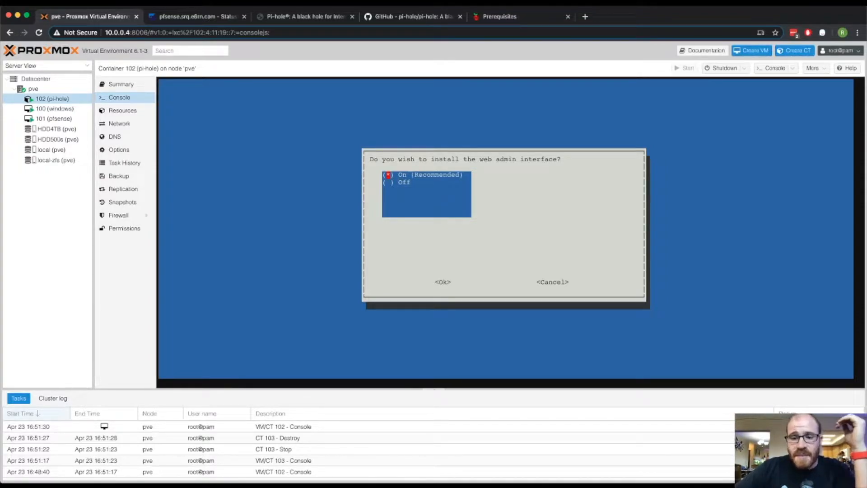
# Turn on the web admin interface, lighttpd web server and query logging, with FTL privacy mode 0 (Show everything), and start the installation.
pyautogui.press('Return')
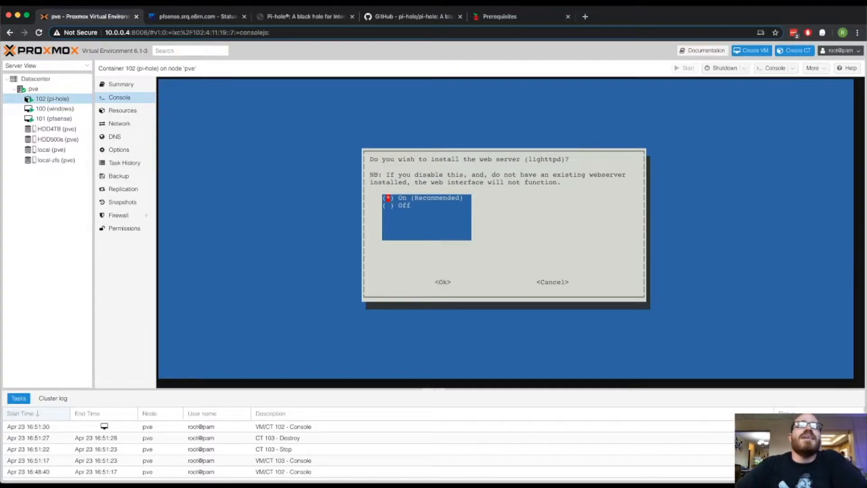
pyautogui.press('Return')
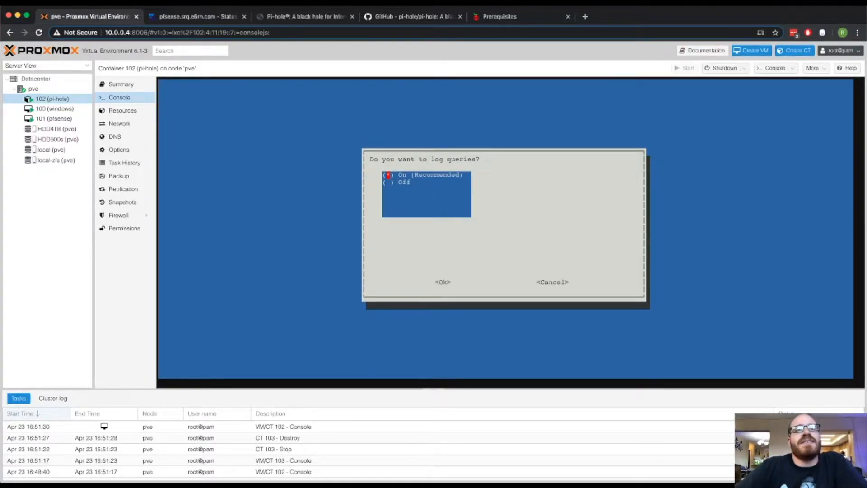
pyautogui.press('Return')
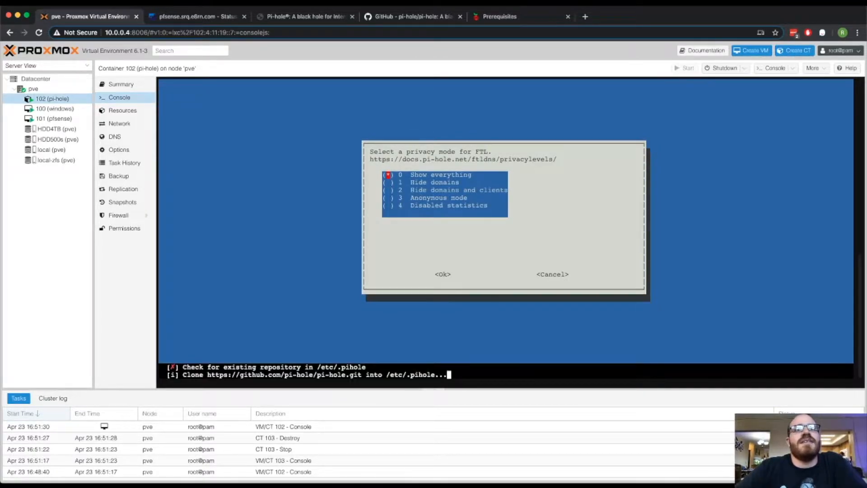
pyautogui.press('Return')
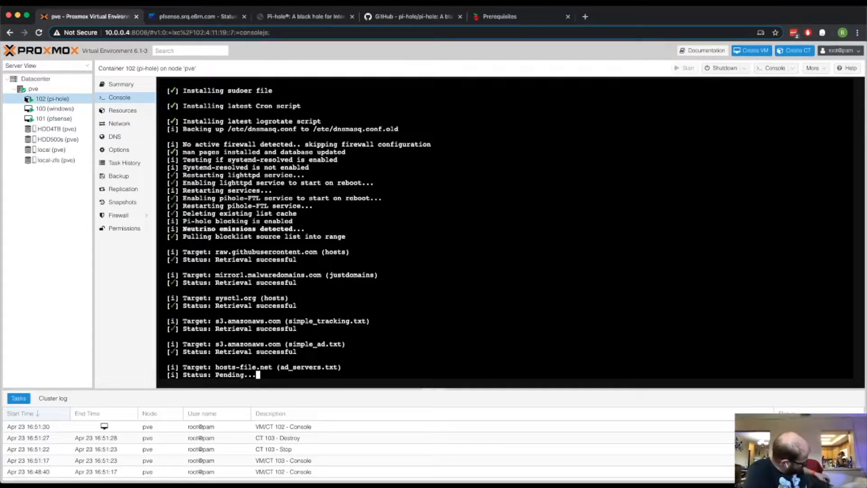
# Check whether hosts-file.net loads in a separate browser tab, and close that tab.
pyautogui.click(584, 16)
pyautogui.write('hosts-file.net')
pyautogui.press('Return')
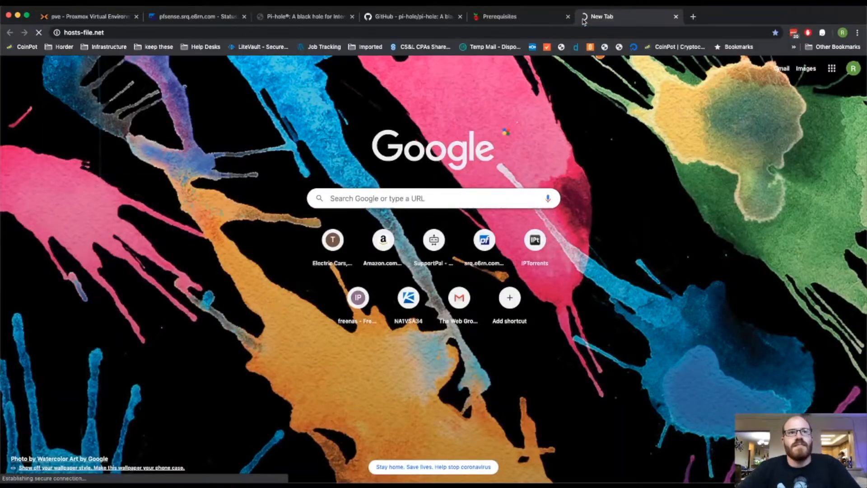
pyautogui.press('super+w')
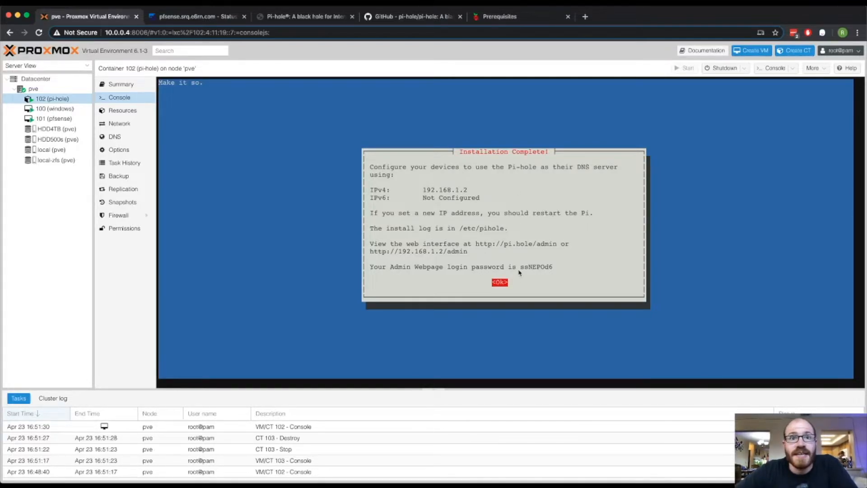
# Try to copy the admin webpage login password from the installer's completion message.
pyautogui.moveTo(519, 268); pyautogui.dragTo(551, 269)
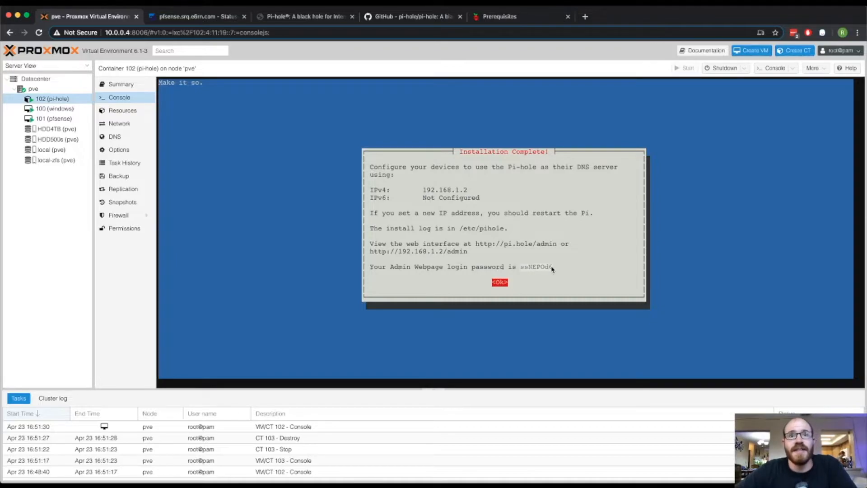
pyautogui.rightClick(552, 269)
pyautogui.click(562, 286)
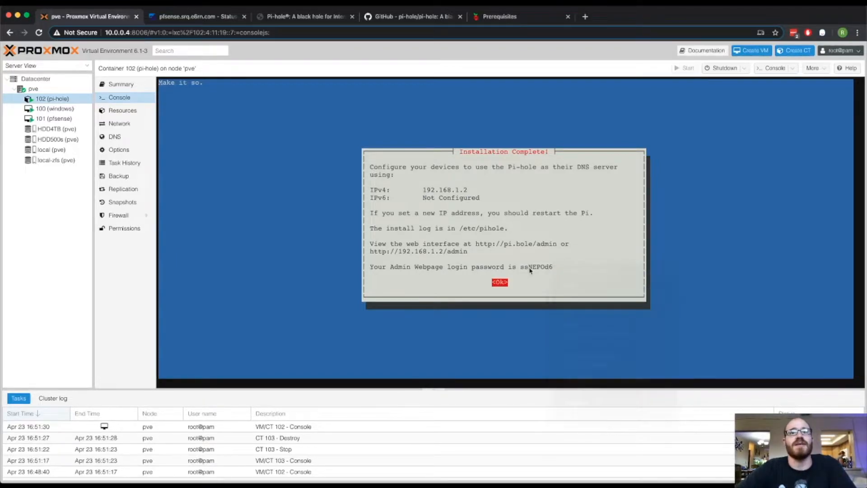
# Retype the admin webpage password in the browser's address bar to have a copyable version of it.
pyautogui.click(545, 35)
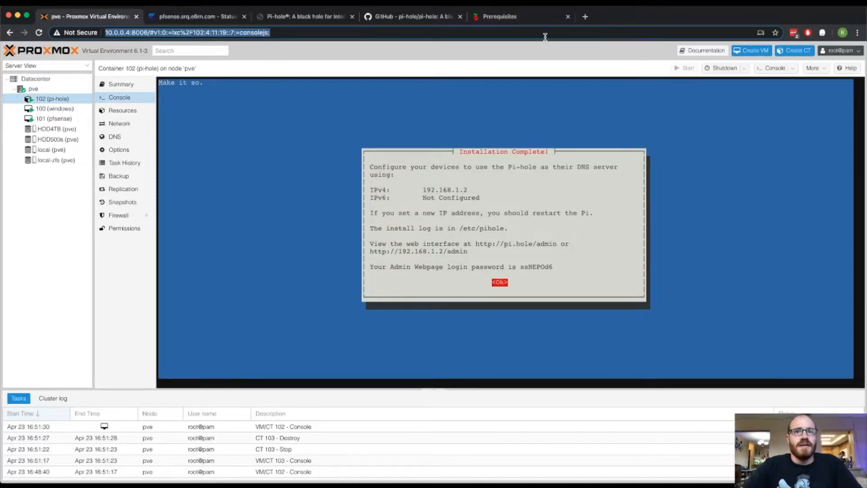
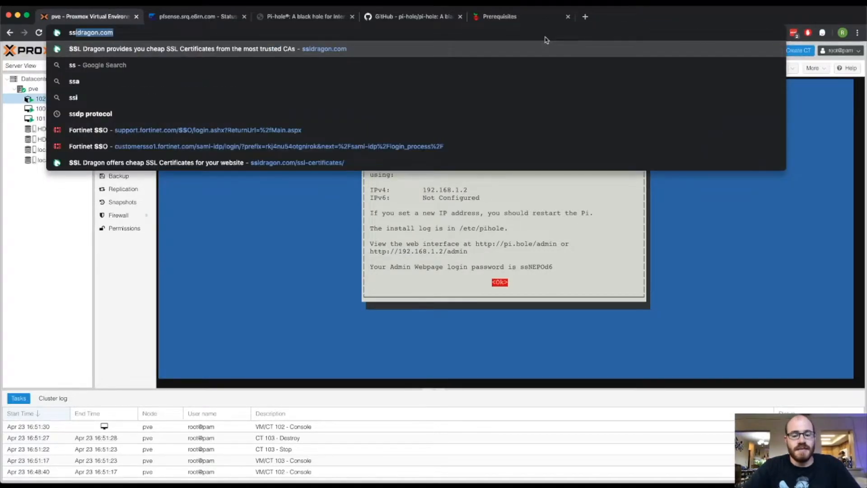
pyautogui.press('super+a')
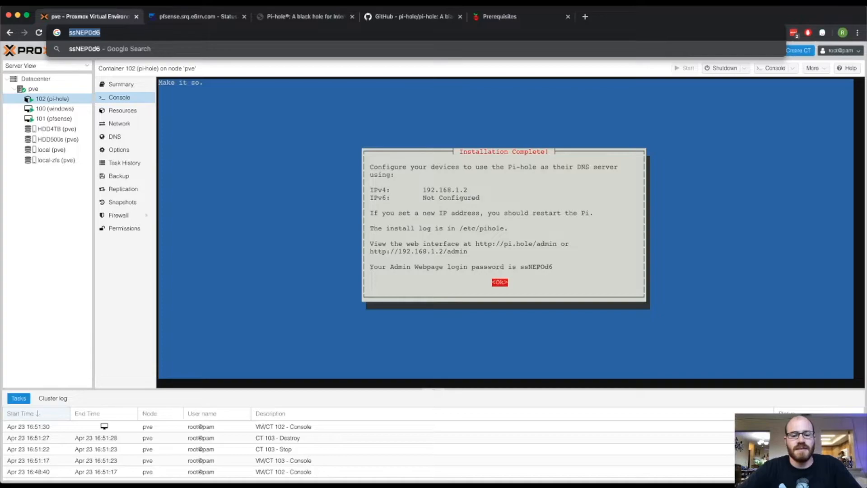
pyautogui.press('super+Tab')
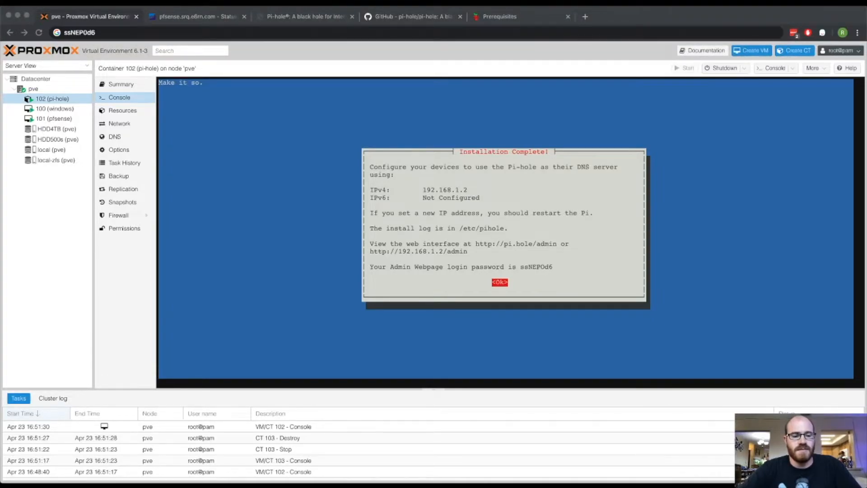
pyautogui.press('super+Tab')
pyautogui.press('Return')
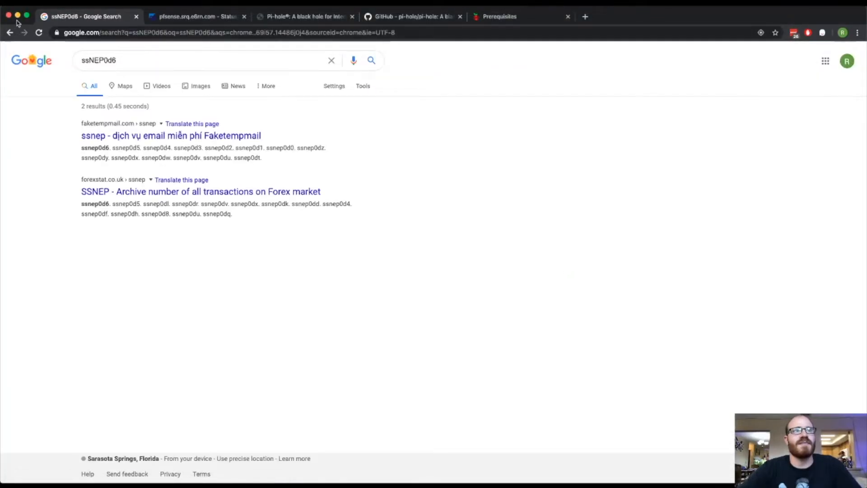
# Return to the pi-hole container's console, bring up its shell prompt and select the web interface password.
pyautogui.click(9, 33)
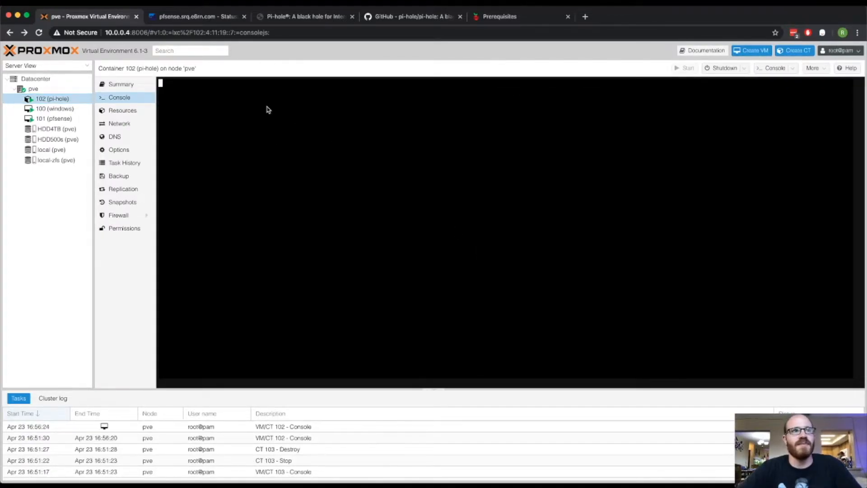
pyautogui.press('Return')
pyautogui.press('Return')
pyautogui.press('Return')
pyautogui.press('Return')
pyautogui.press('Return')
pyautogui.press('Return')
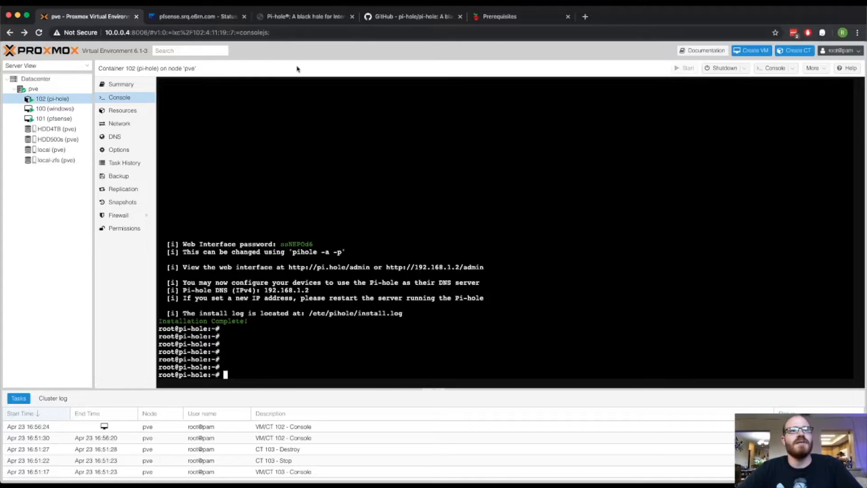
pyautogui.moveTo(281, 245); pyautogui.dragTo(357, 246)
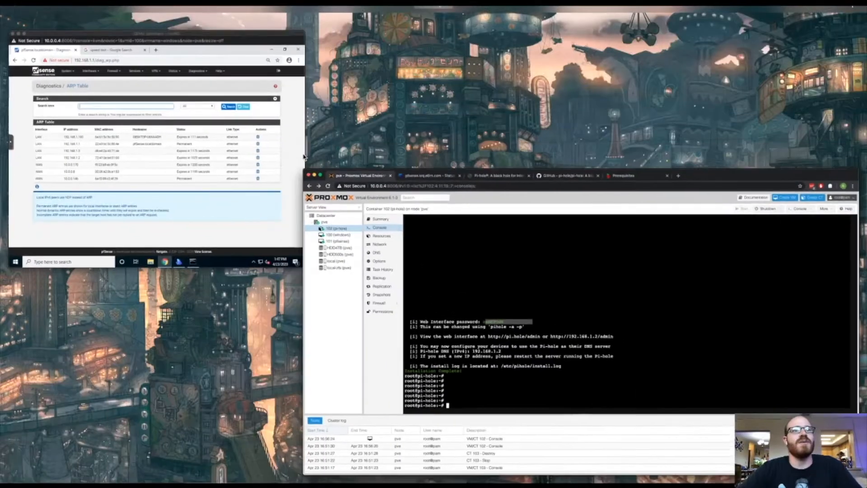
# Switch to the Windows VM's noVNC window, minimise the Proxmox browser window and move the VM window toward the desktop's middle.
pyautogui.click(255, 155)
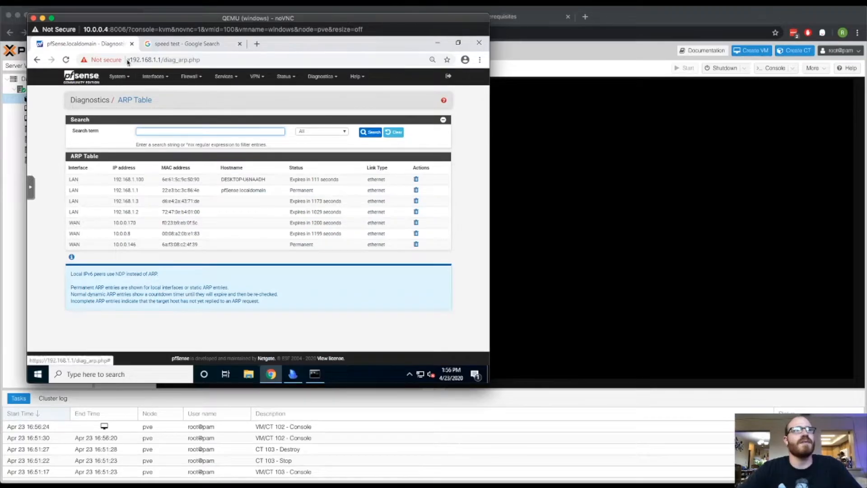
pyautogui.click(18, 15)
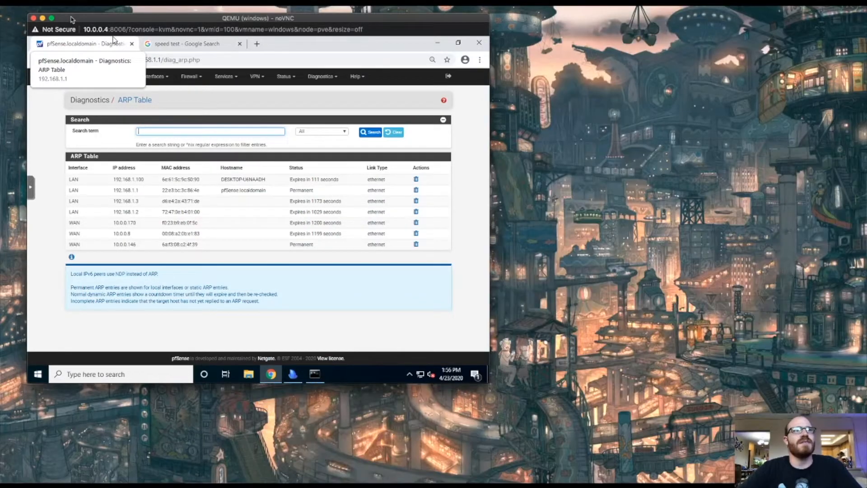
pyautogui.moveTo(71, 17); pyautogui.dragTo(240, 16)
# Try to open Pi-hole's admin page in a new browser tab of the Windows VM with the address 192.168.1.2admin.
pyautogui.write('192.168.1')
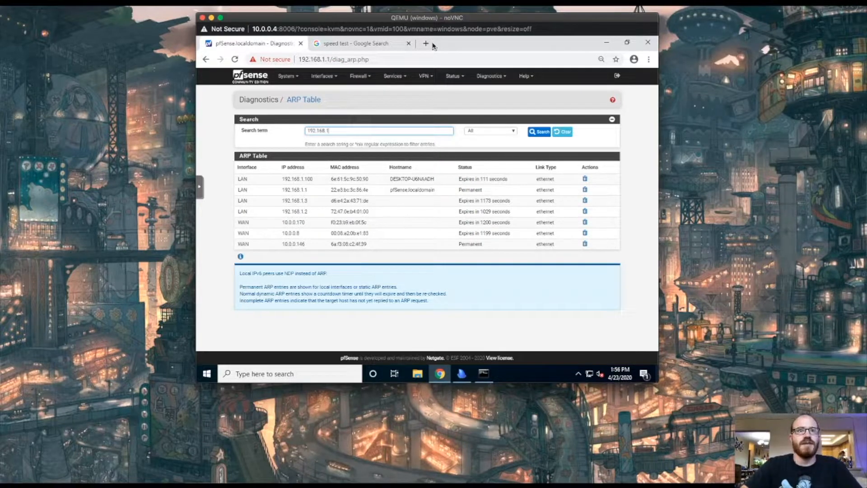
pyautogui.click(426, 43)
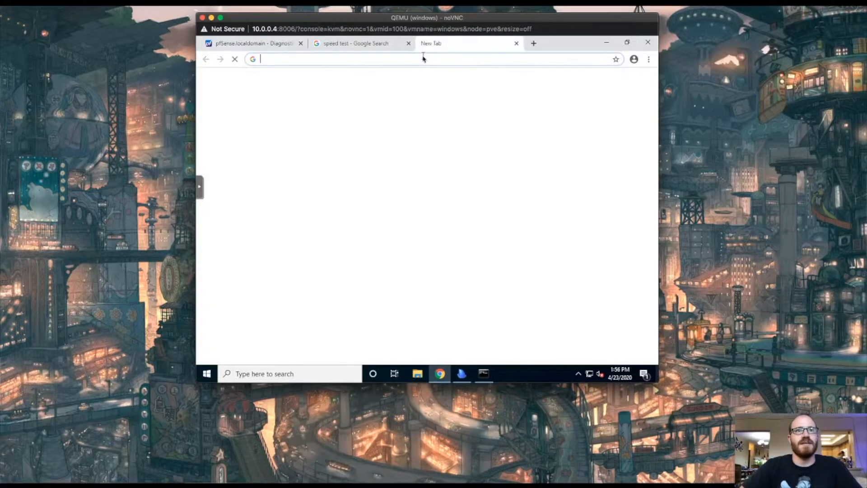
pyautogui.write('192.168.1.10')
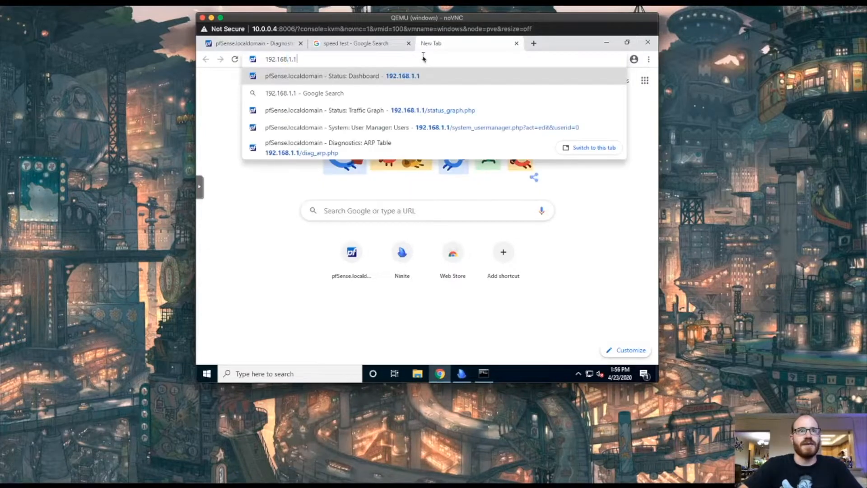
pyautogui.press('BackSpace')
pyautogui.press('BackSpace')
pyautogui.write('2admin')
pyautogui.press('Return')
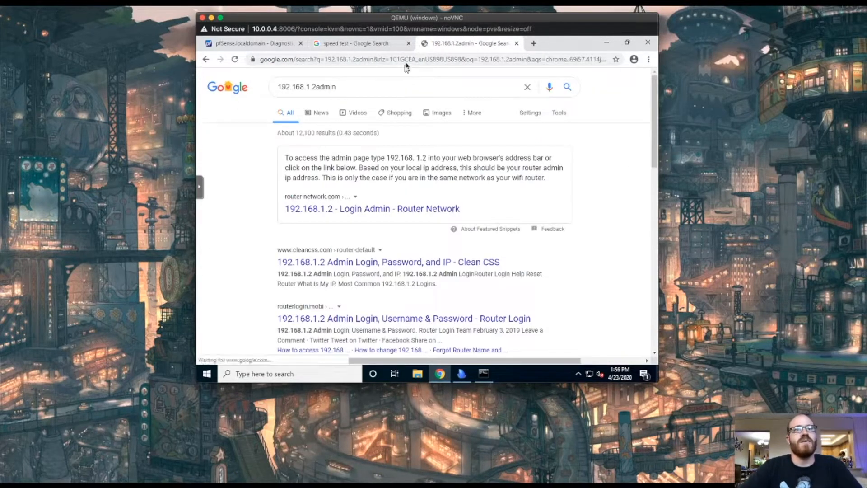
# Load 192.168.1.2 in the VM's browser, go to the Pi-hole admin panel and open its login page.
pyautogui.click(407, 61)
pyautogui.write('192.168.1.')
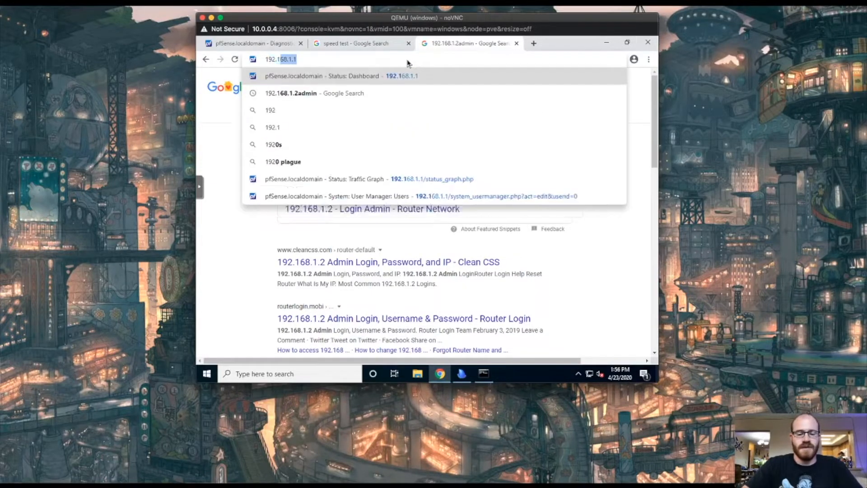
pyautogui.write('2')
pyautogui.press('Return')
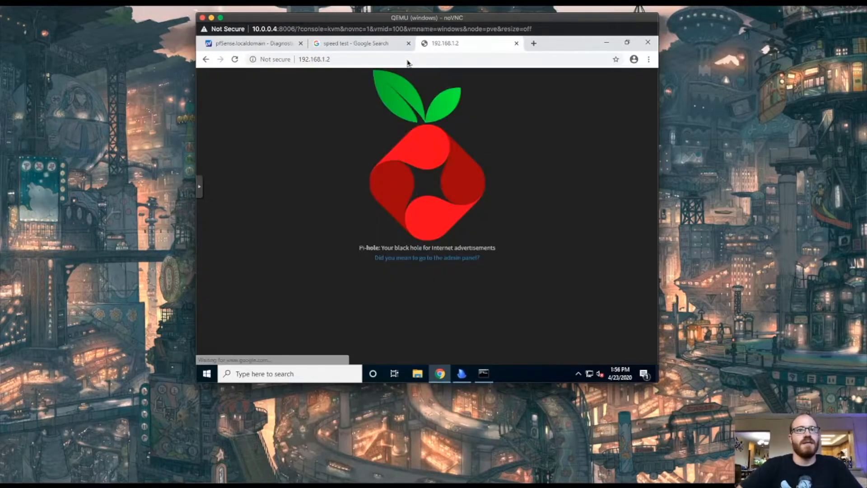
pyautogui.click(460, 258)
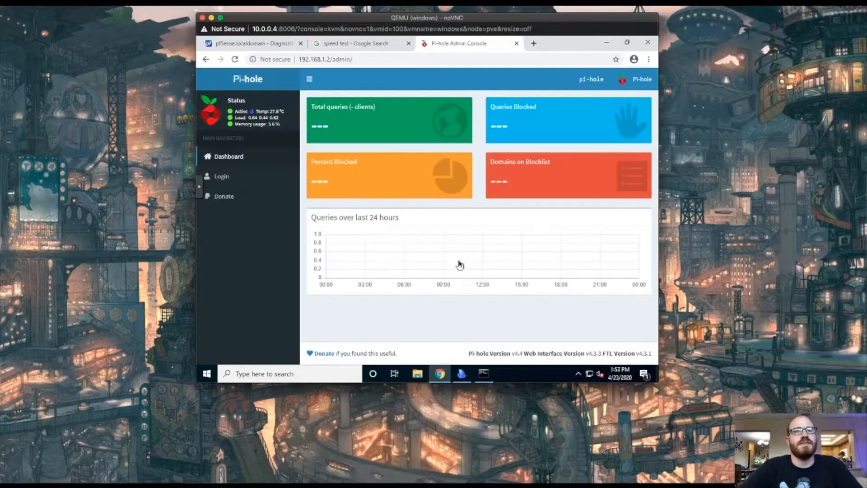
pyautogui.click(221, 177)
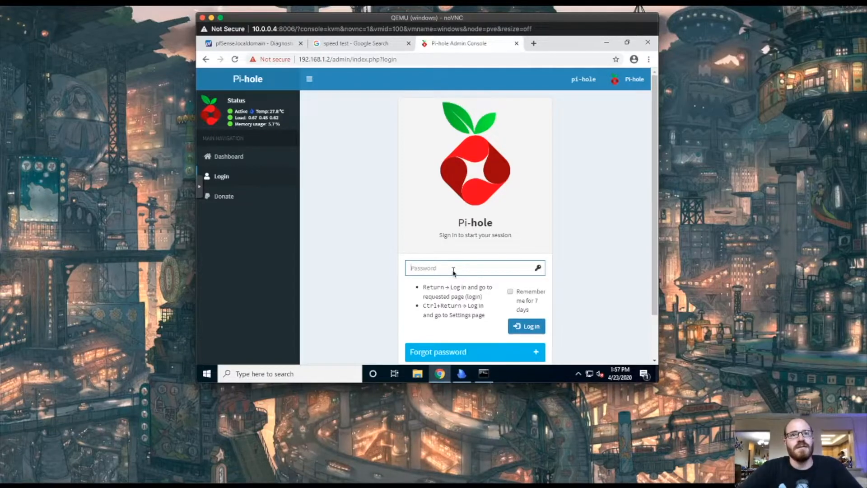
# Try to log in to the Pi-hole admin console with the web interface password, declining to save it in the browser.
pyautogui.press('super+v')
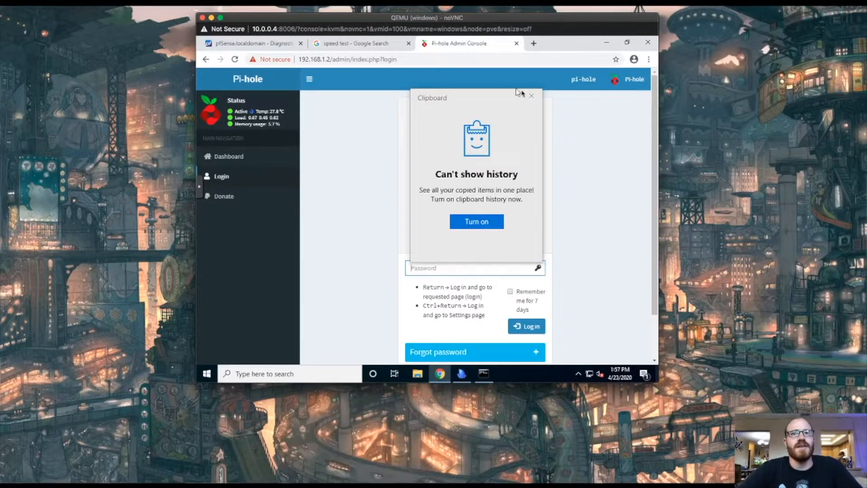
pyautogui.click(531, 96)
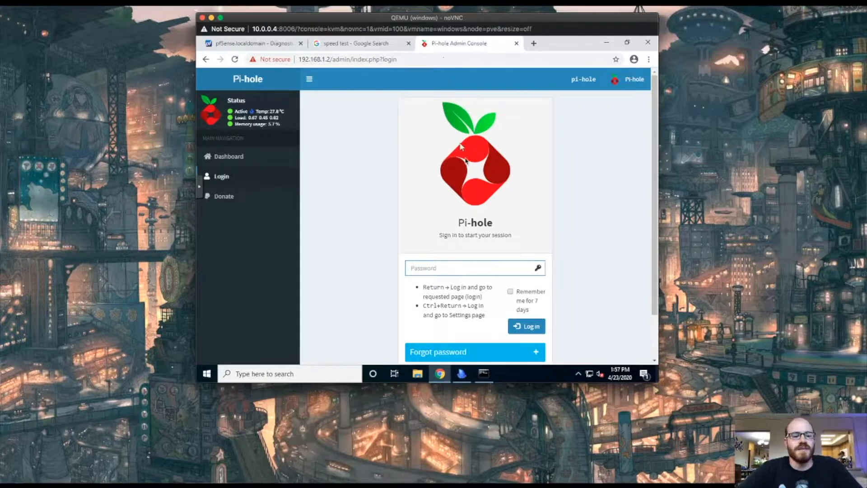
pyautogui.write('•')
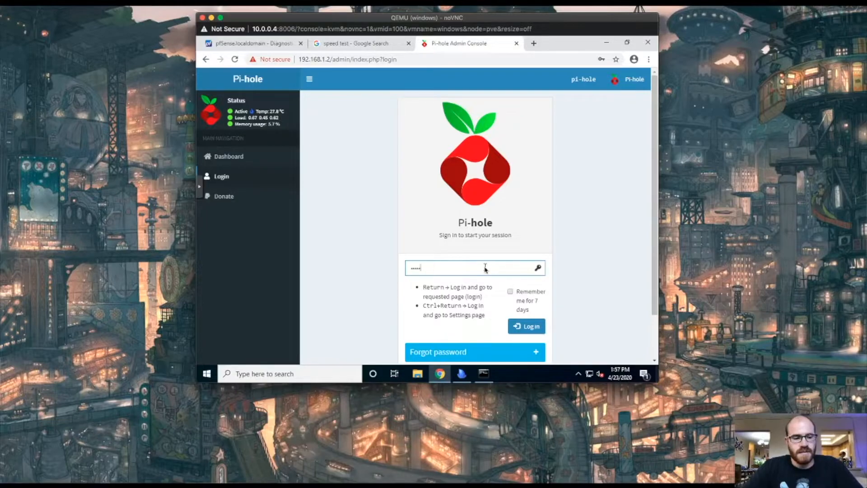
pyautogui.write('••••••••')
pyautogui.press('Return')
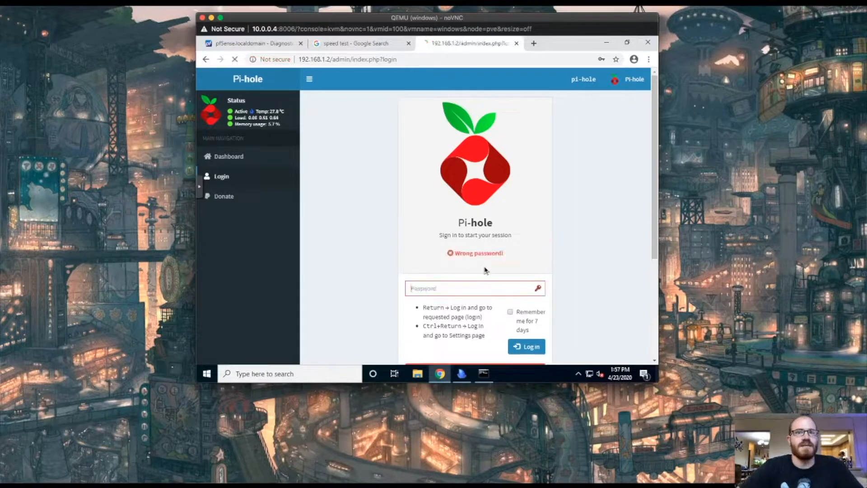
pyautogui.click(615, 73)
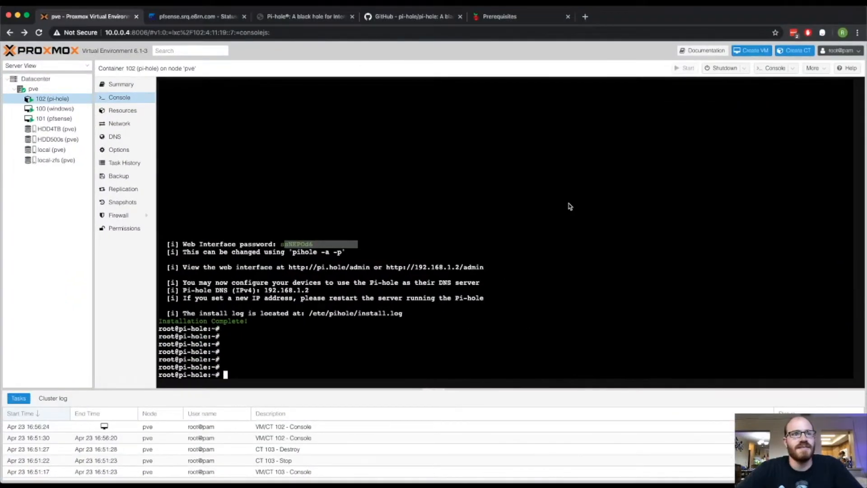
# Recheck the web interface password in the container console, log in to Pi-hole with it and dismiss the offer to save it.
pyautogui.click(280, 254)
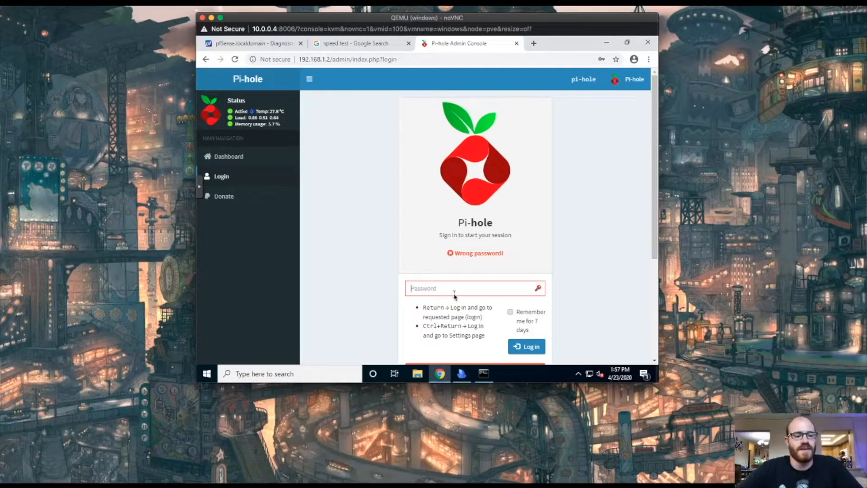
pyautogui.write('•')
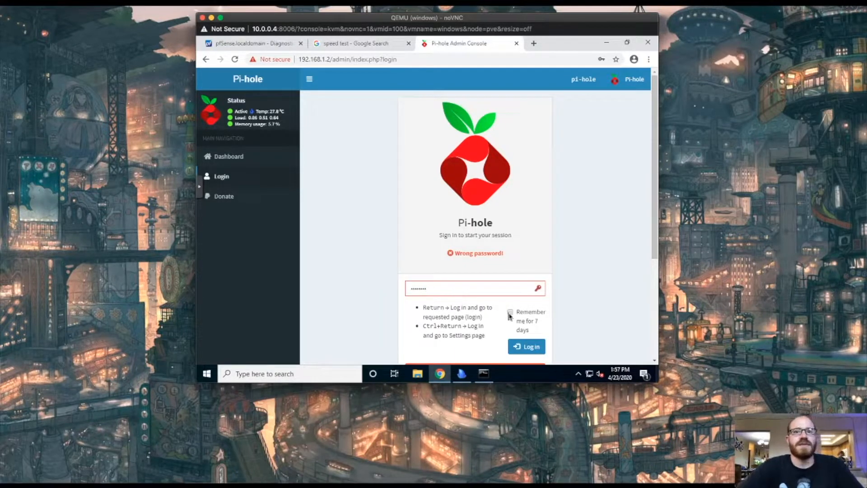
pyautogui.click(527, 347)
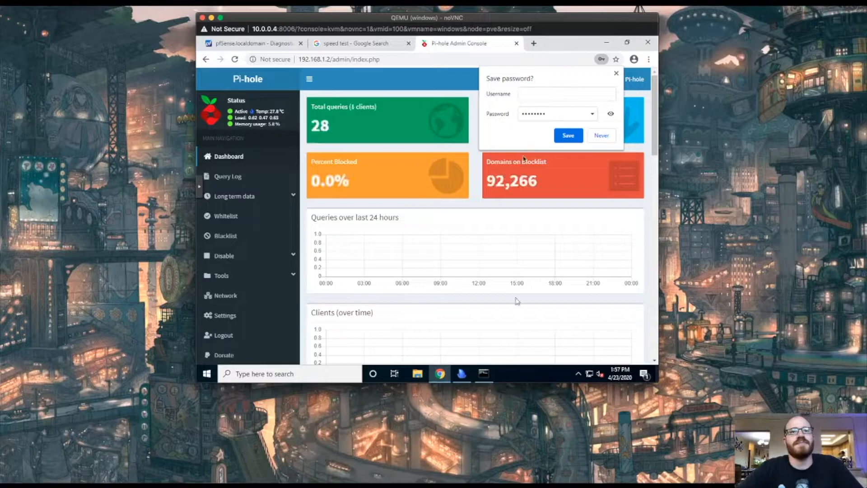
pyautogui.click(616, 74)
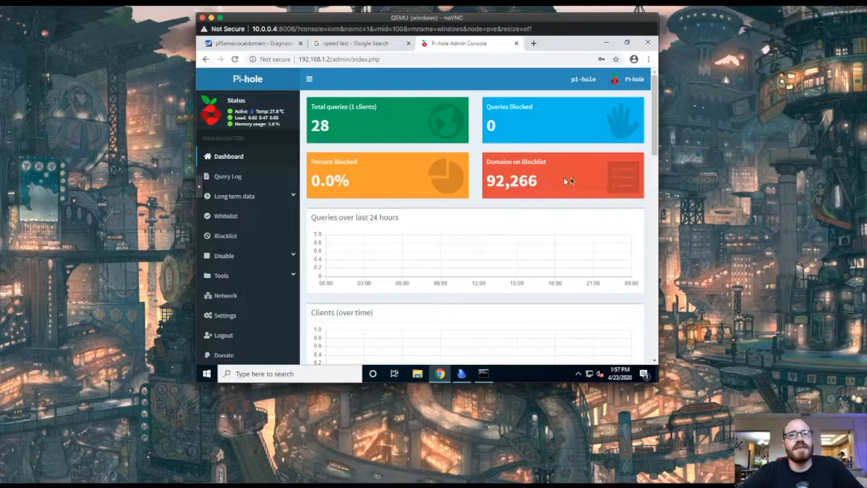
# Look over the Pi-hole dashboard's statistics and charts, and the network overview's list of devices.
pyautogui.moveTo(572, 181)
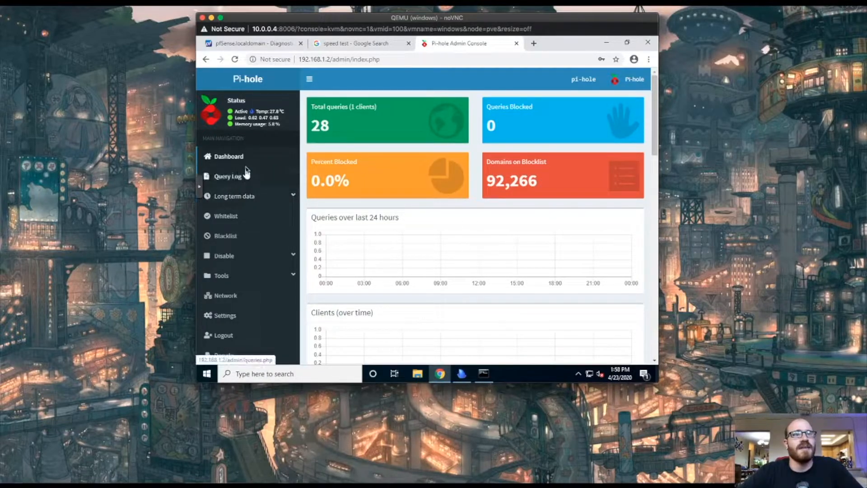
pyautogui.scroll(-10, 248, 200)
pyautogui.scroll(10, 247, 201)
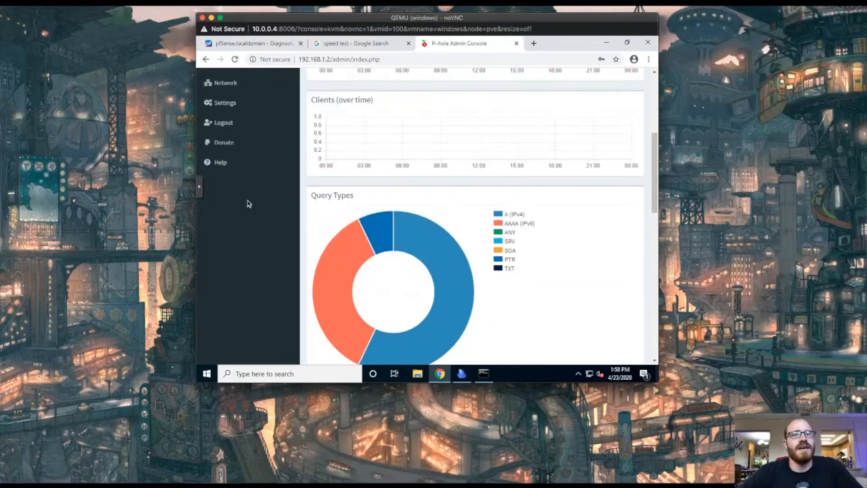
pyautogui.click(231, 295)
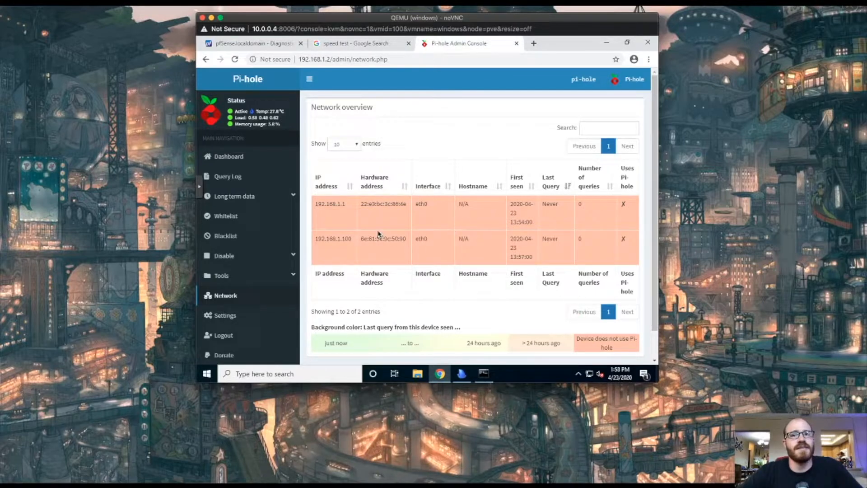
pyautogui.scroll(-1, 655, 186)
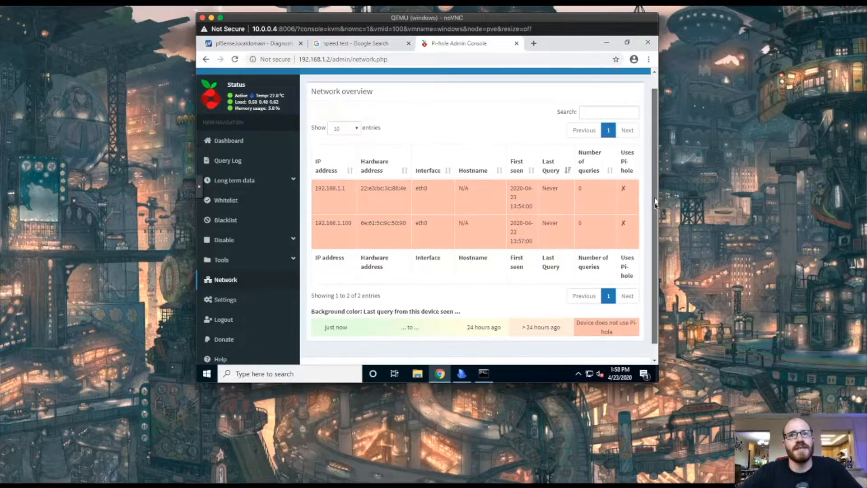
pyautogui.scroll(1, 657, 203)
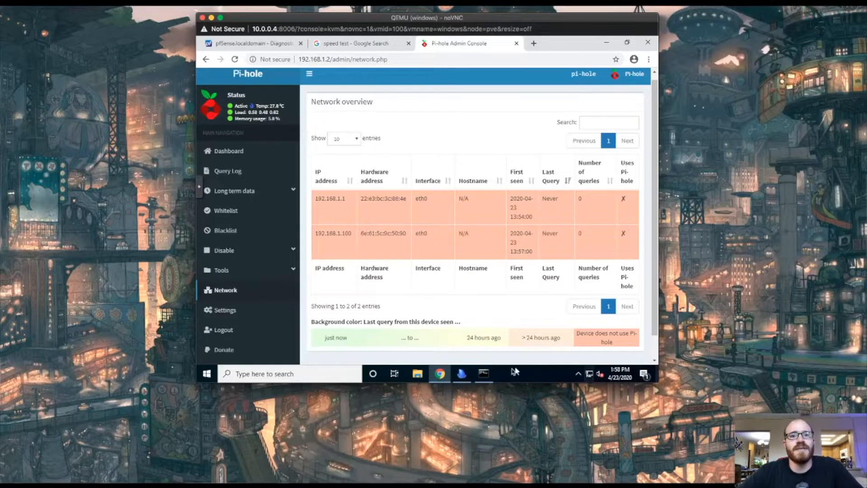
# Open PowerShell in the Windows VM and try a get-network command to check its network settings.
pyautogui.press('super+r')
pyautogui.write('powers')
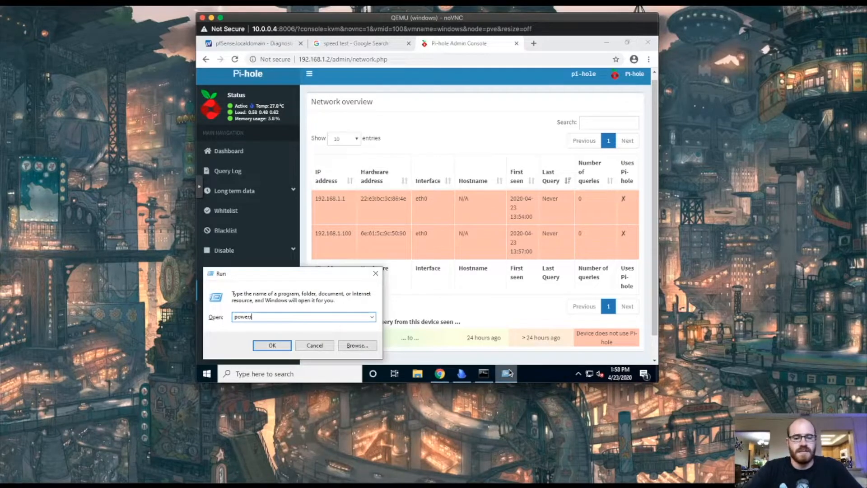
pyautogui.press('Return')
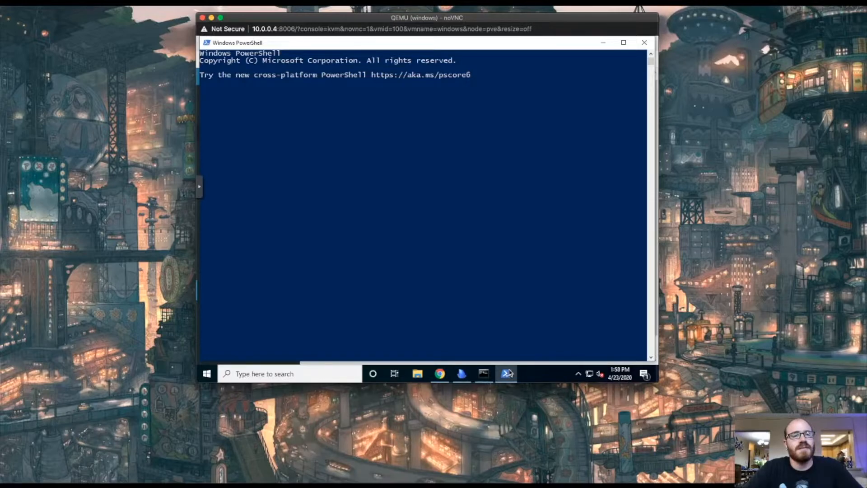
pyautogui.write('get-networkget-network')
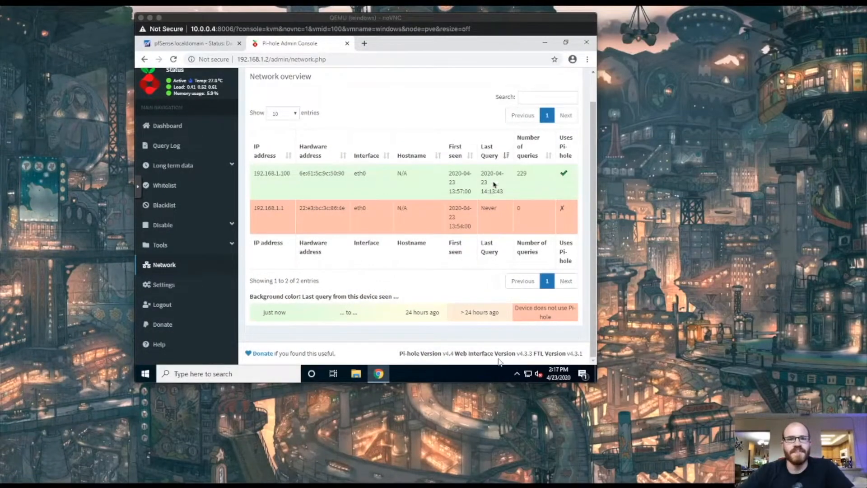
pyautogui.click(395, 148)
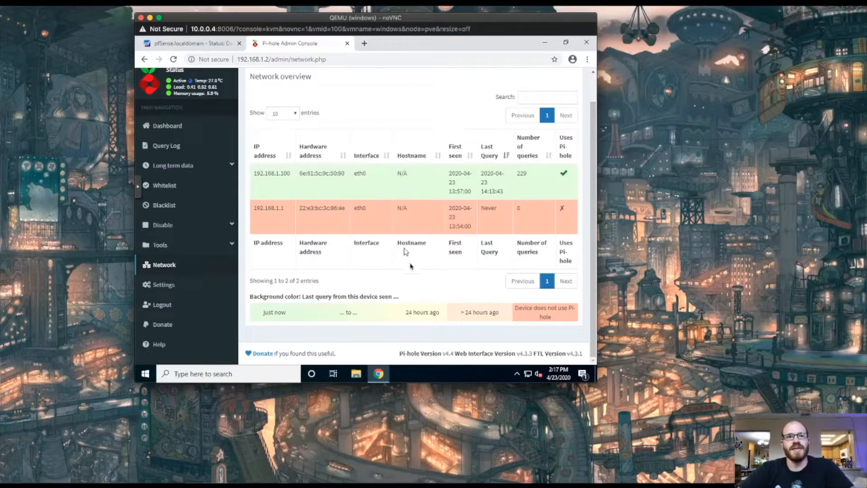
pyautogui.press('super+r')
pyautogui.press('Return')
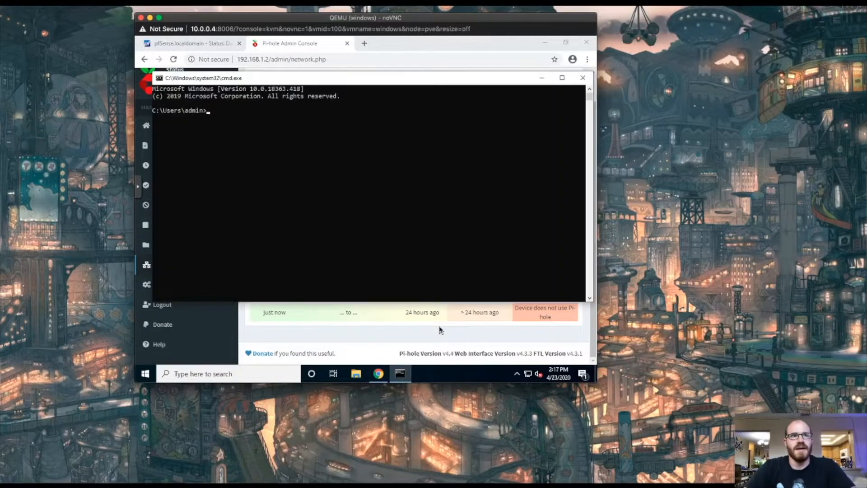
# Reopen the Windows VM's console inside Proxmox instead of its separate window, and close the VM's Command Prompt.
pyautogui.press('super+w')
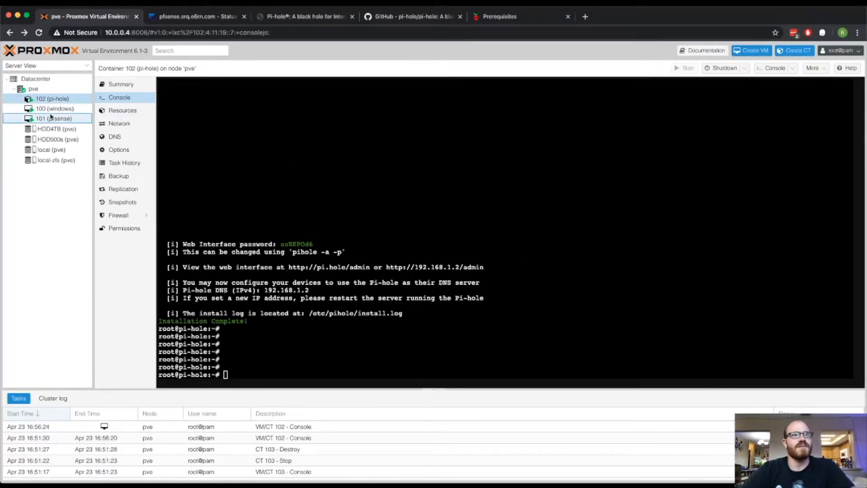
pyautogui.click(51, 108)
pyautogui.click(128, 100)
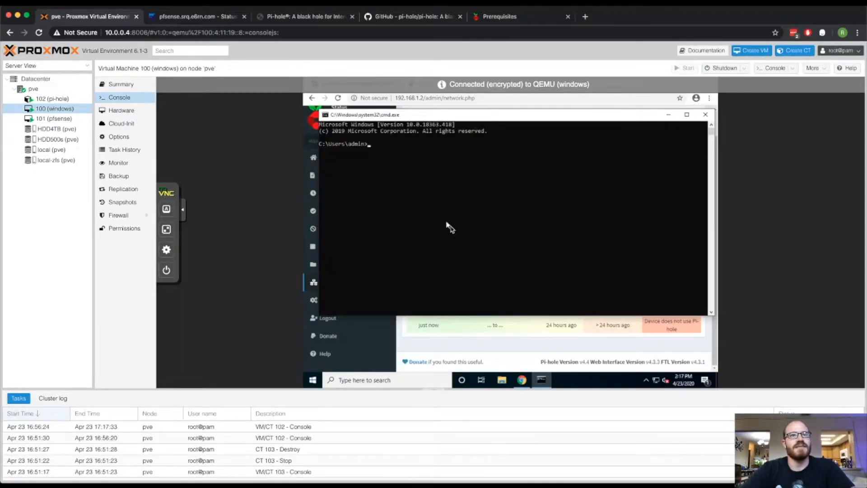
pyautogui.click(465, 231)
pyautogui.click(705, 114)
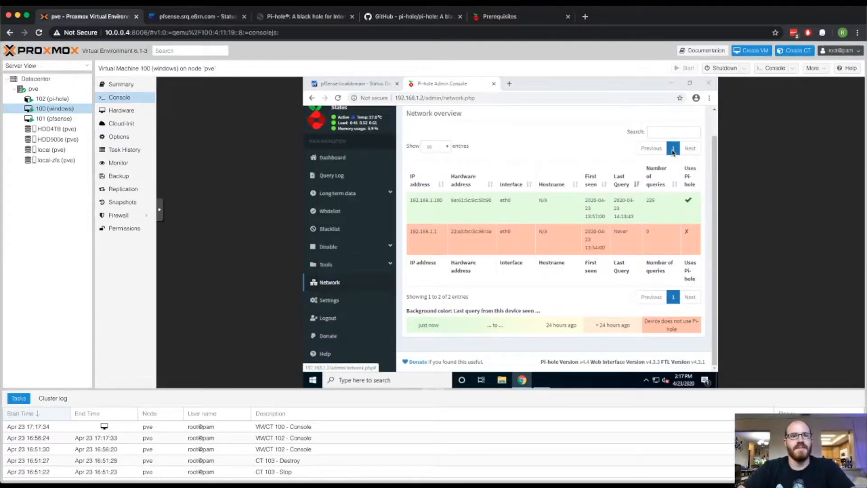
# Open PowerShell in the Windows VM and run Get-DnsClientServerAddress to check which DNS servers it uses.
pyautogui.press('super+r')
pyautogui.write('powershell')
pyautogui.press('Return')
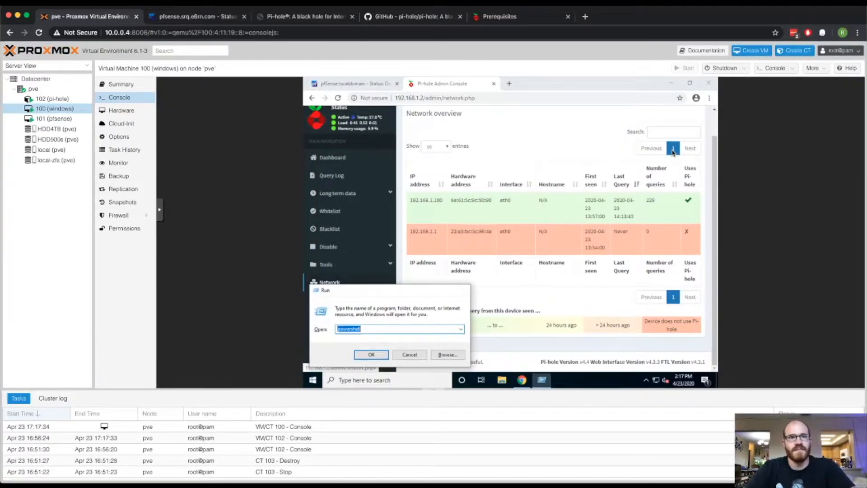
pyautogui.click(523, 126)
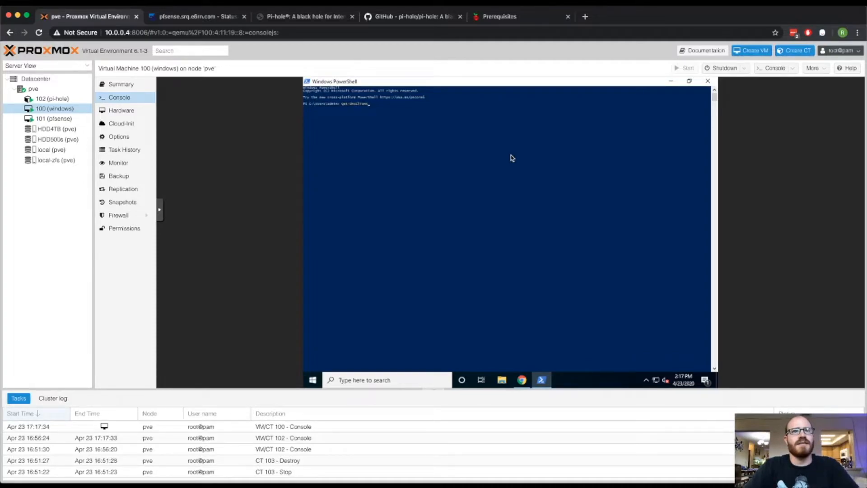
pyautogui.write('ServerAddress')
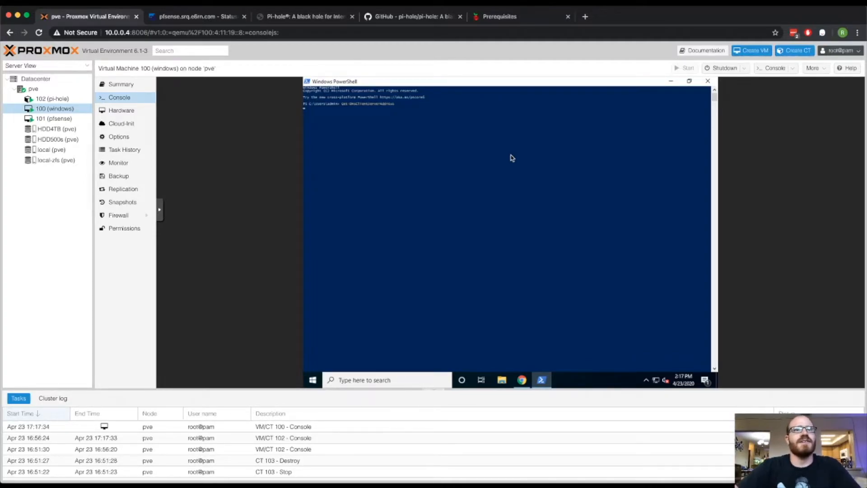
pyautogui.press('Return')
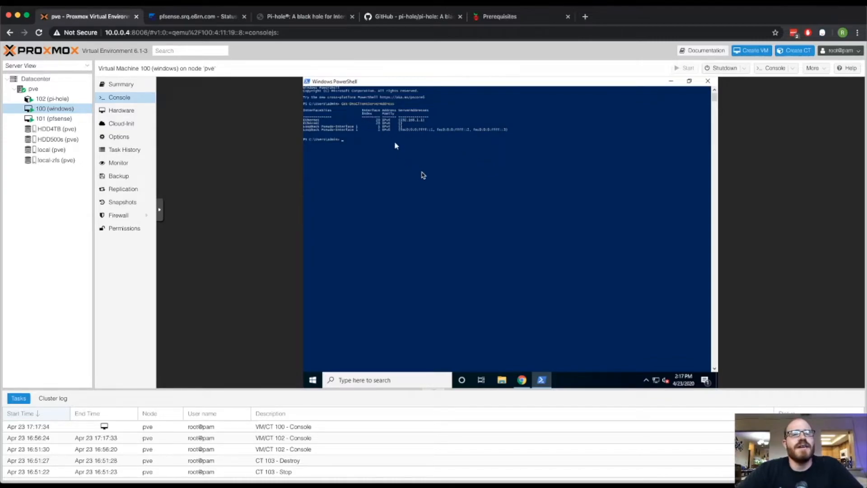
# Set the PowerShell font size to 12 and highlight the Ethernet adapter's IPv4 DNS server address in the output.
pyautogui.rightClick(365, 84)
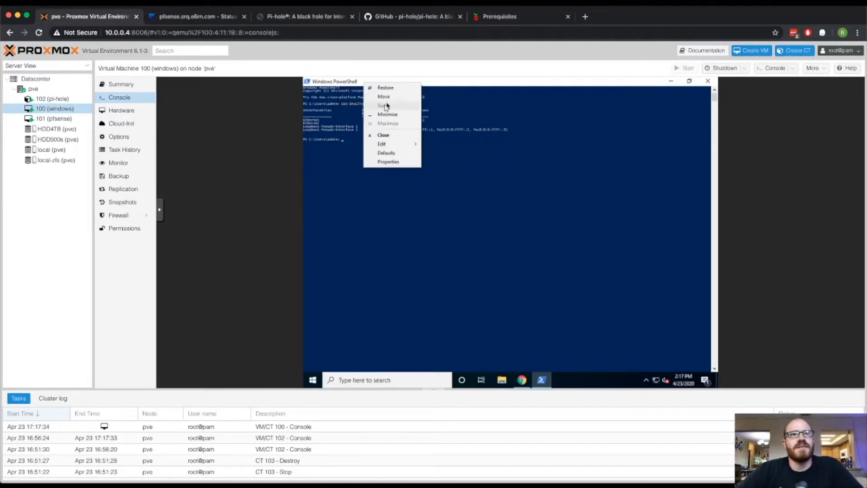
pyautogui.click(389, 162)
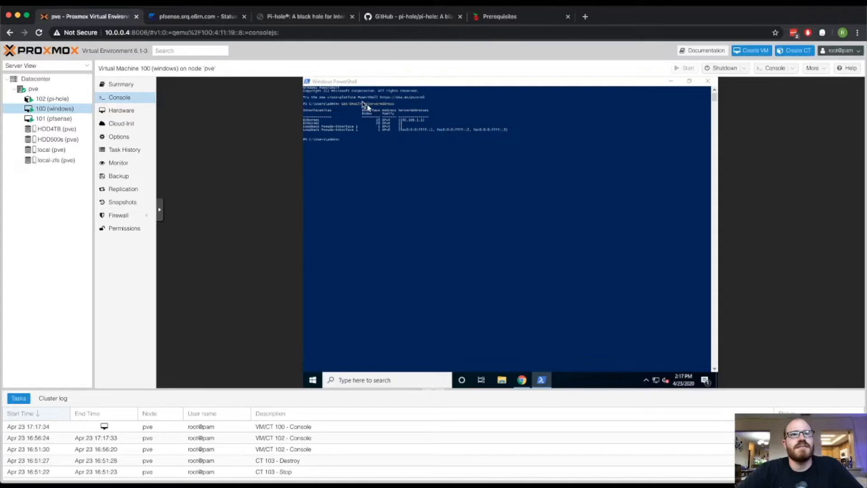
pyautogui.click(327, 139)
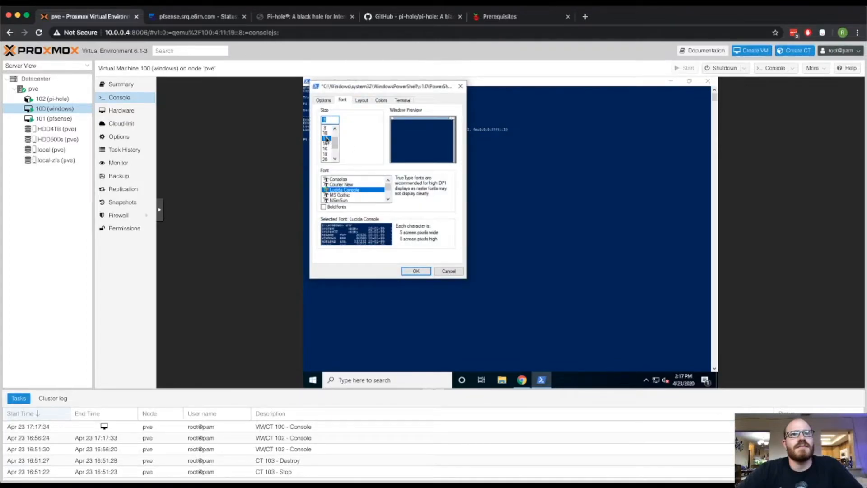
pyautogui.click(416, 271)
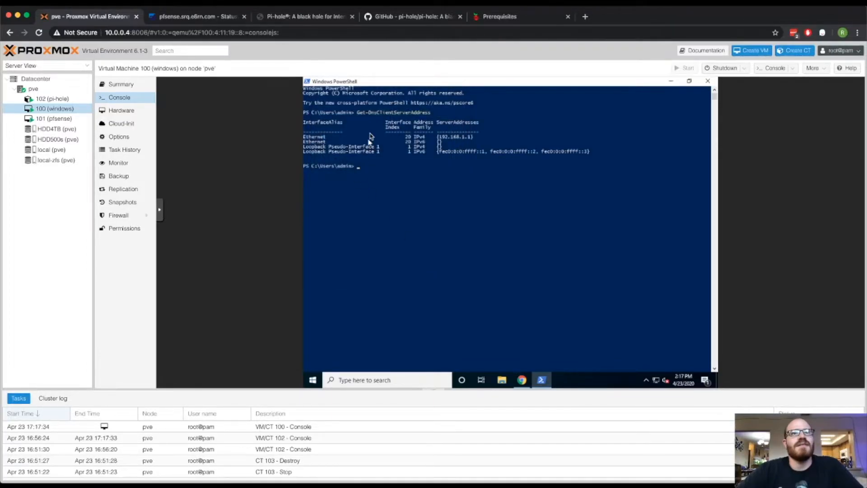
pyautogui.moveTo(433, 136); pyautogui.dragTo(473, 137)
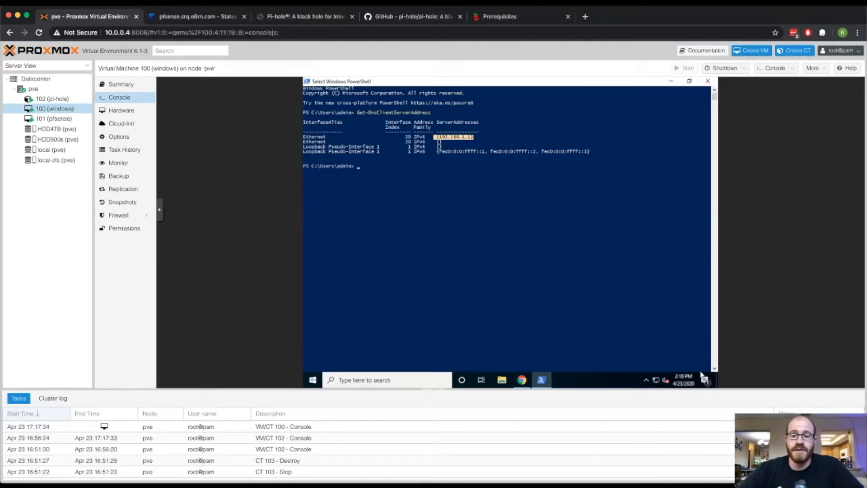
pyautogui.click(630, 268)
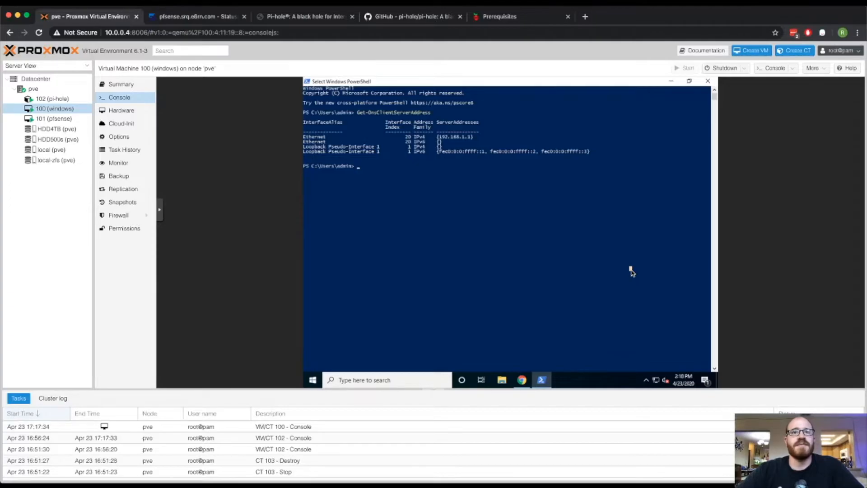
# Disable the DNS Resolver in pfSense's general resolver settings, saving and applying the change.
pyautogui.click(522, 380)
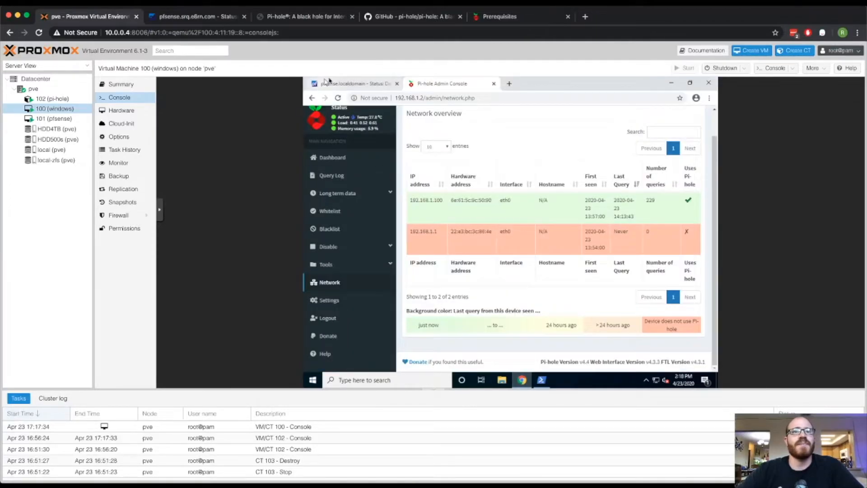
pyautogui.click(348, 84)
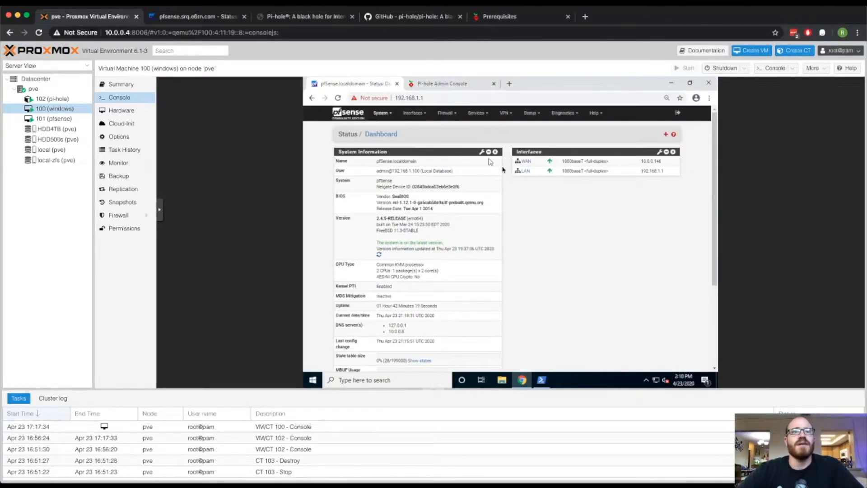
pyautogui.click(482, 114)
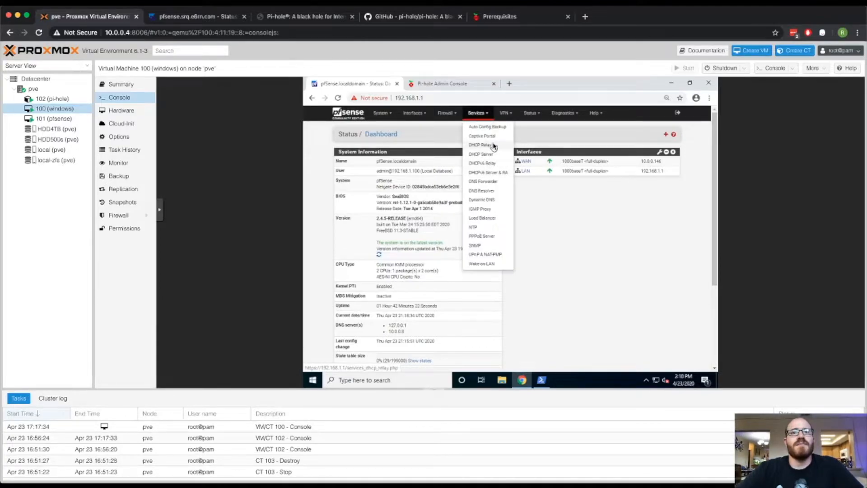
pyautogui.click(490, 190)
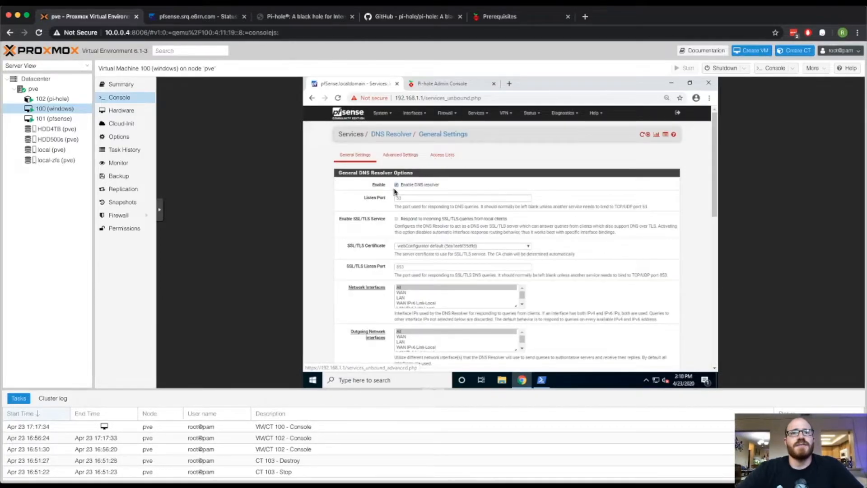
pyautogui.scroll(-5, 397, 199)
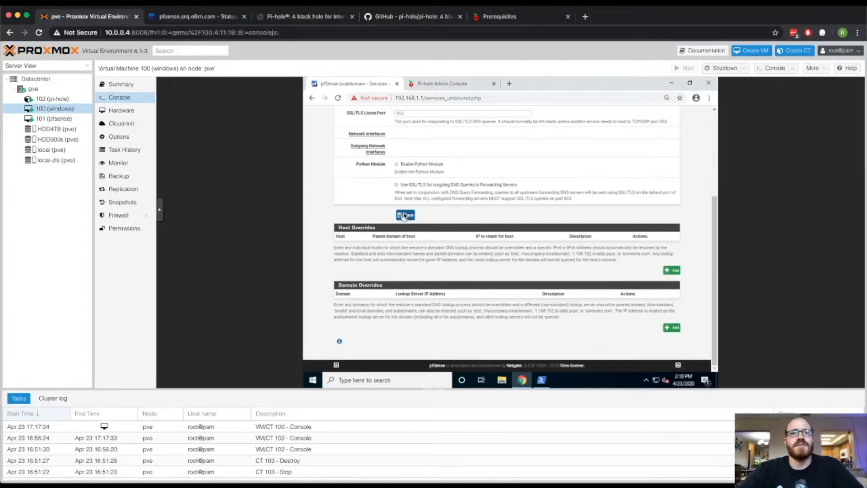
pyautogui.click(404, 215)
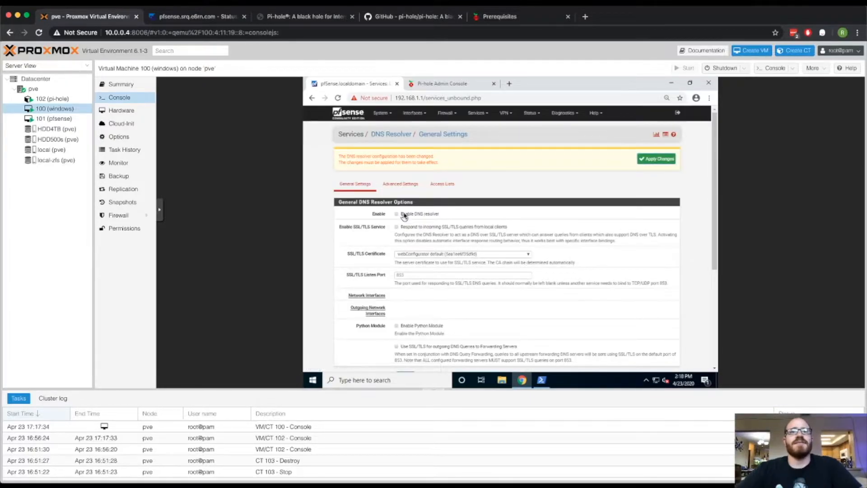
pyautogui.click(651, 160)
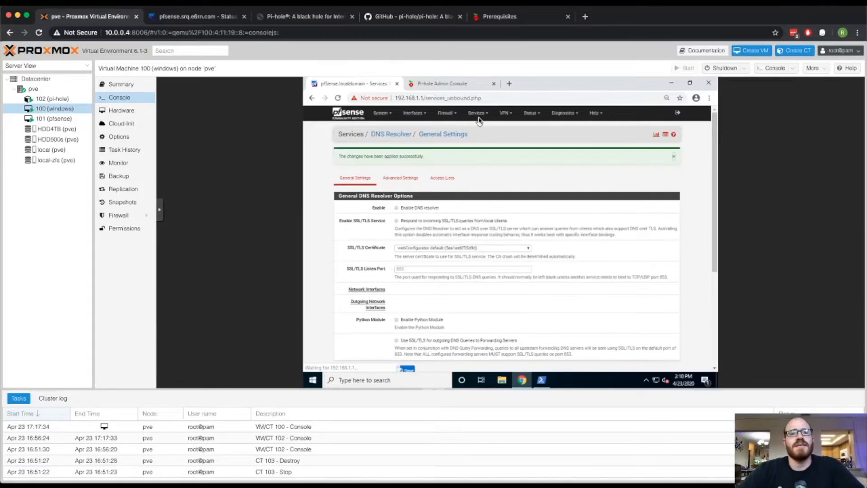
# Open pfSense's DHCP Relay page and try to restart its service.
pyautogui.click(478, 113)
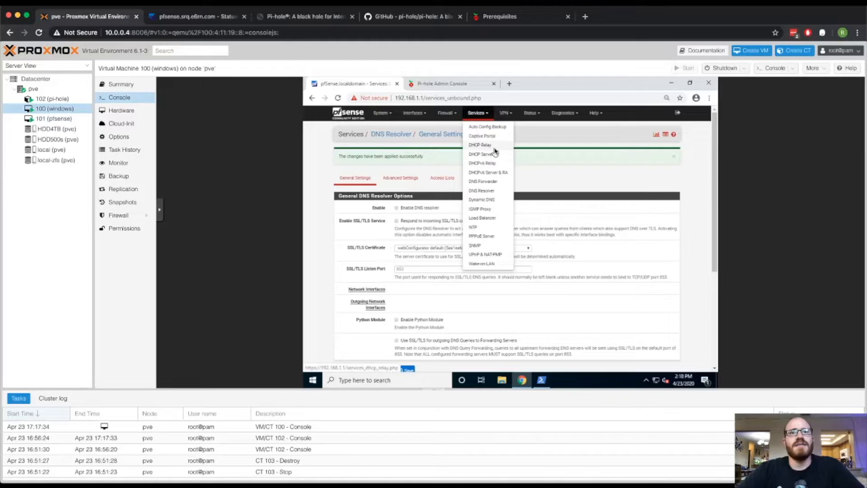
pyautogui.click(480, 145)
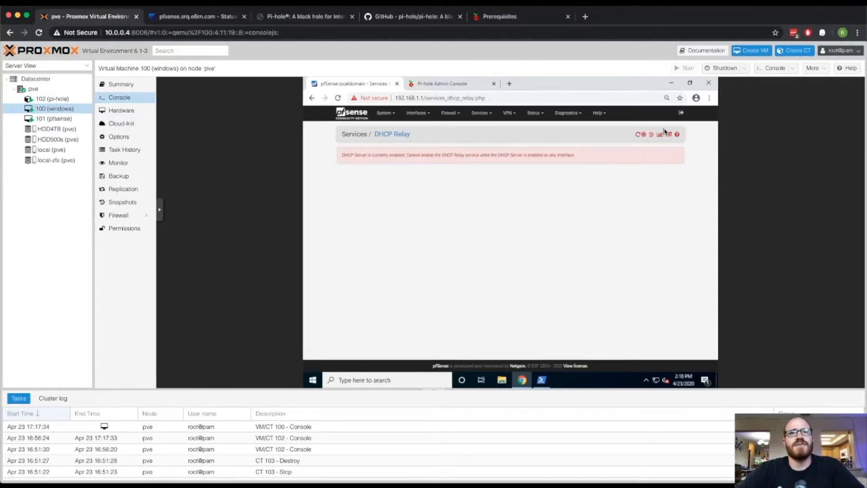
pyautogui.click(637, 135)
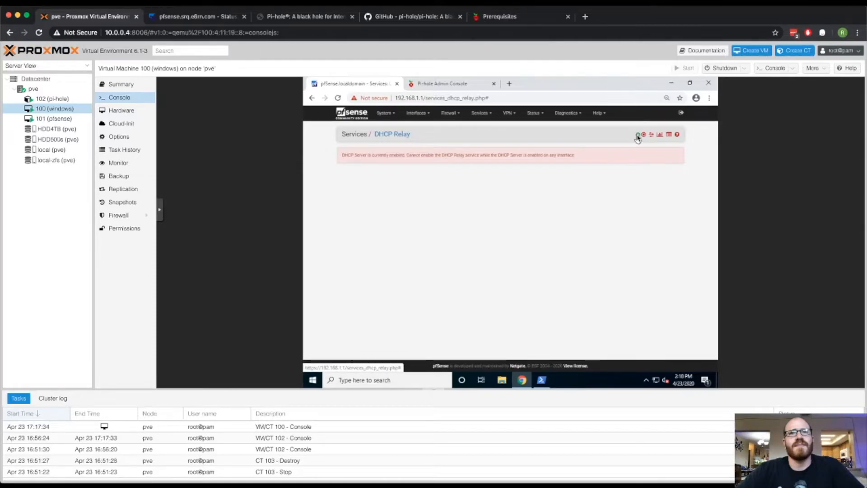
# Open pfSense's DHCP Server settings for LAN and highlight the note about leaving the DNS servers blank.
pyautogui.click(486, 113)
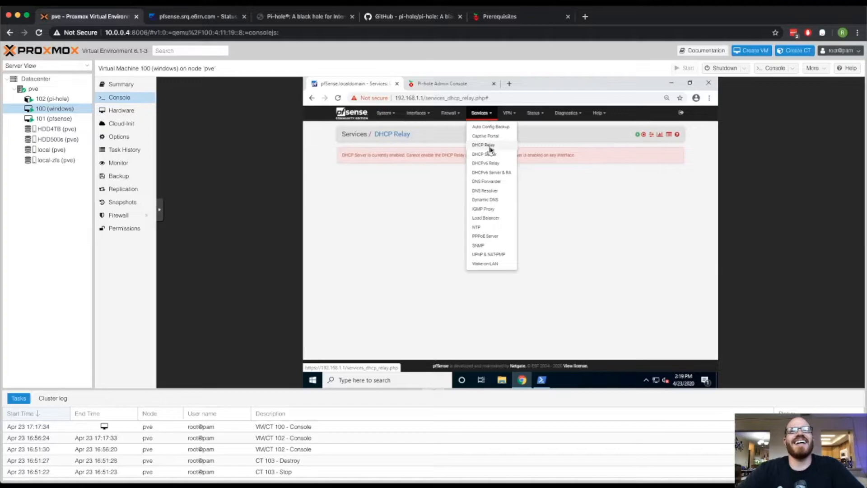
pyautogui.click(498, 154)
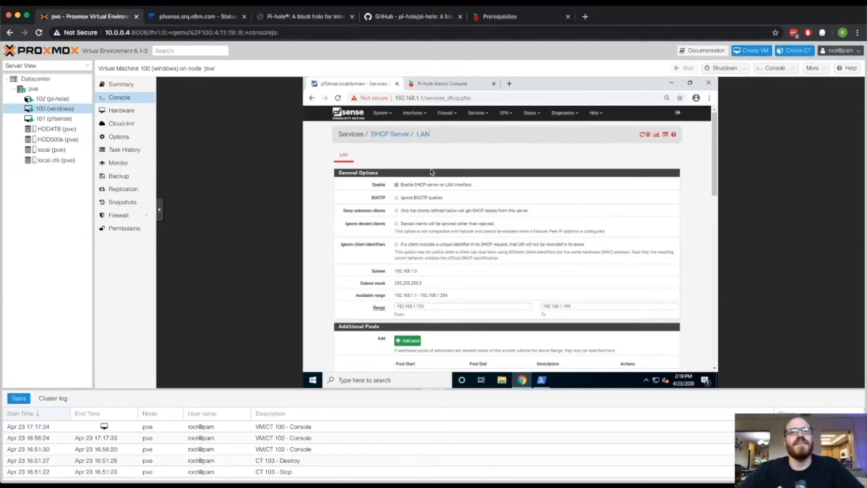
pyautogui.scroll(-5, 536, 213)
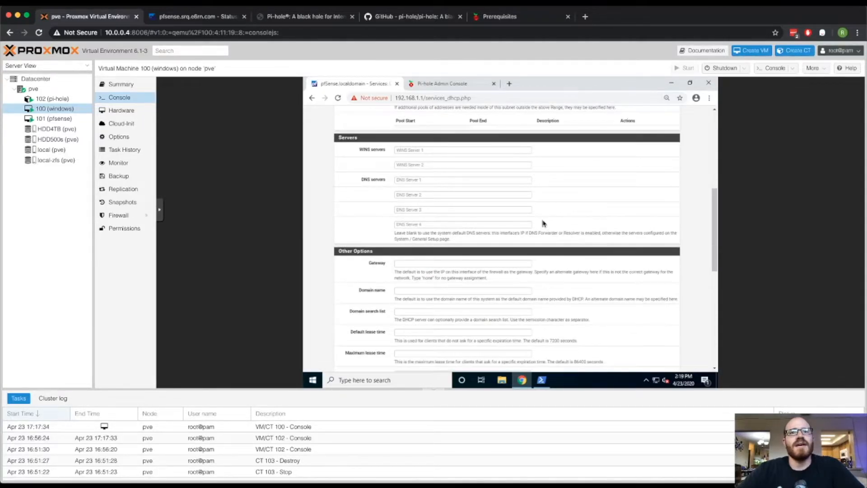
pyautogui.scroll(6, 544, 223)
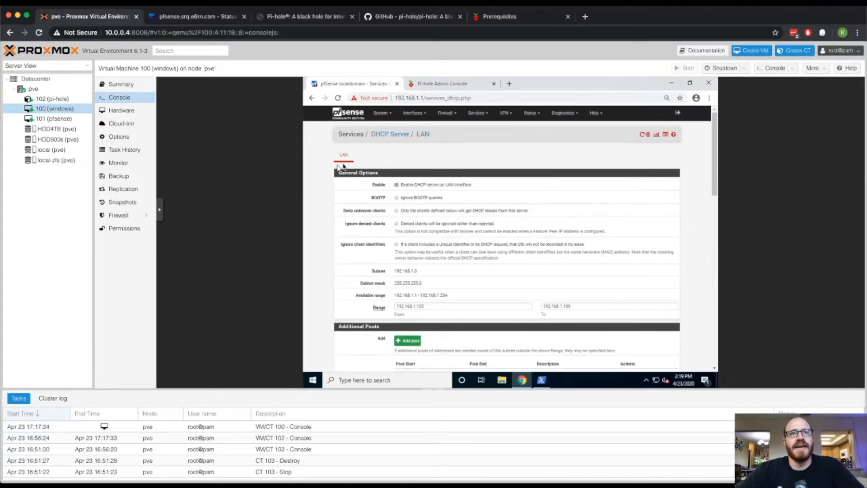
pyautogui.scroll(-5, 599, 271)
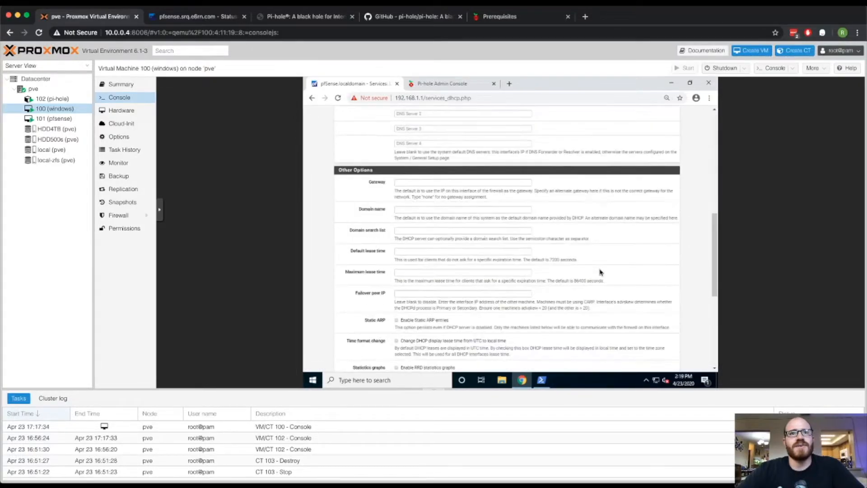
pyautogui.scroll(1, 600, 272)
pyautogui.click(422, 222)
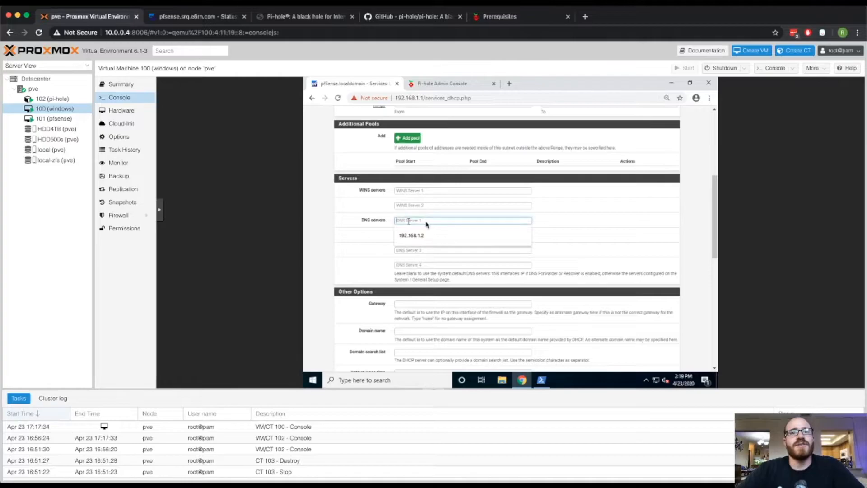
pyautogui.click(340, 232)
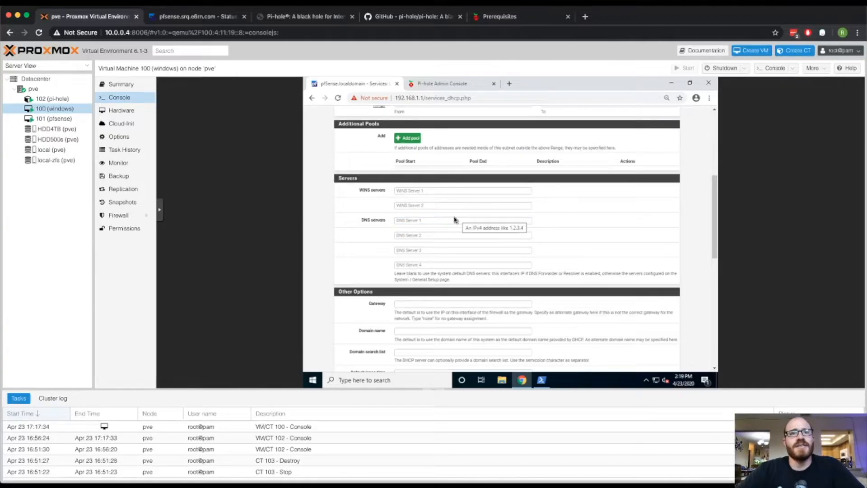
pyautogui.moveTo(396, 273); pyautogui.dragTo(603, 274)
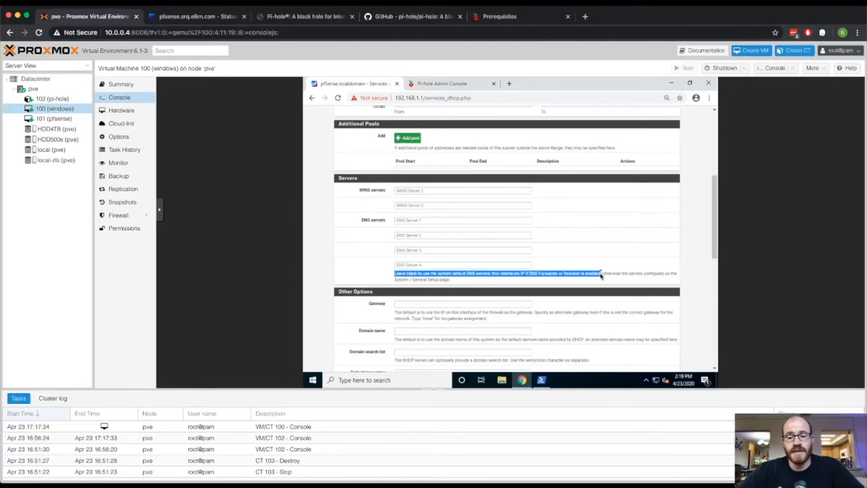
# Set DNS Server 1 to 192.168.1.2 for the LAN DHCP server, save, and review the saved entry.
pyautogui.click(441, 220)
pyautogui.click(438, 235)
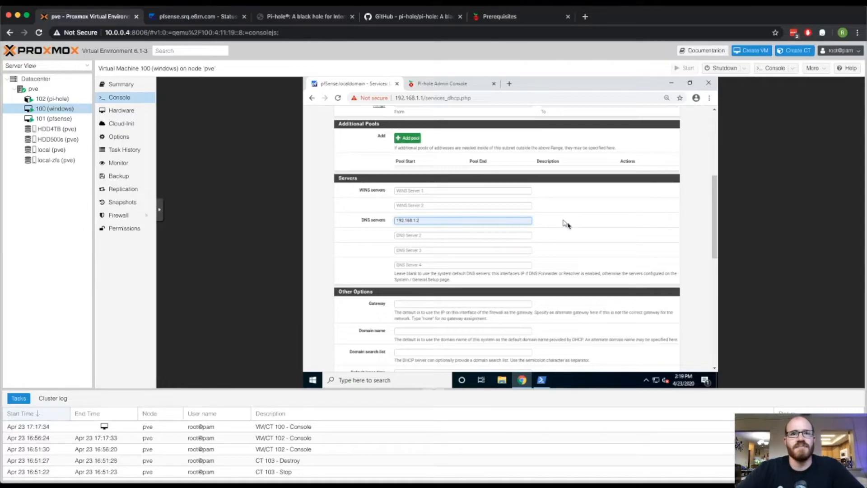
pyautogui.scroll(-10, 547, 224)
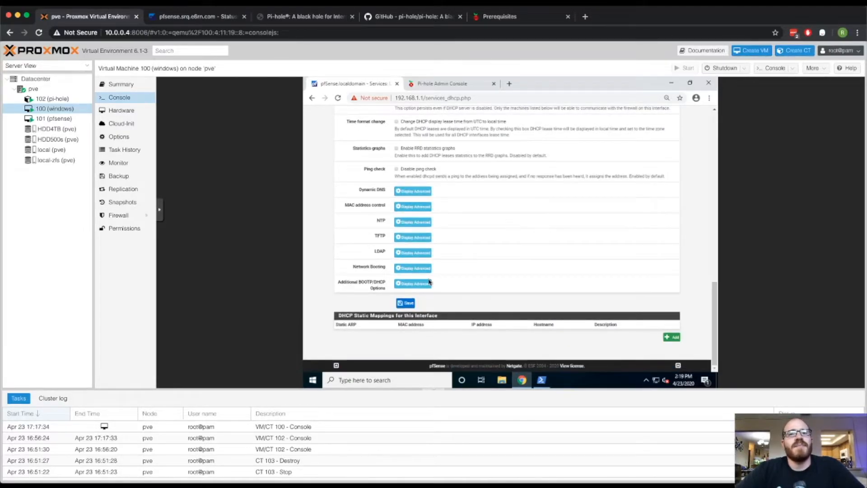
pyautogui.click(411, 305)
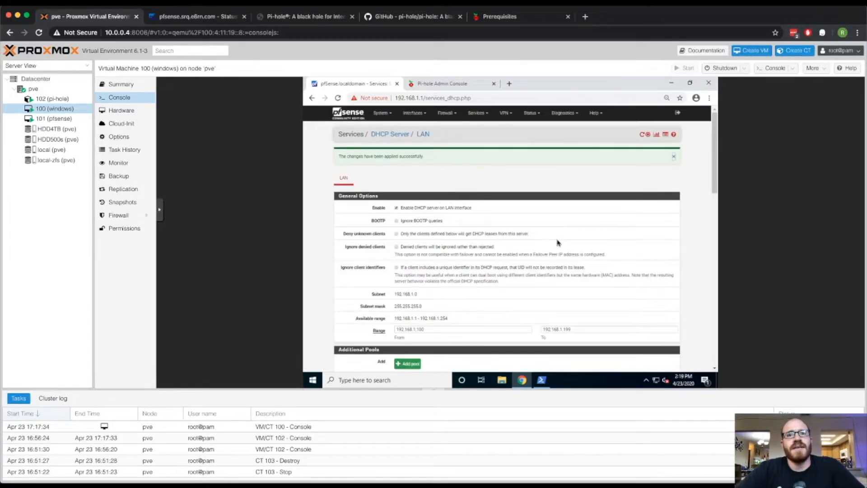
pyautogui.scroll(-5, 715, 180)
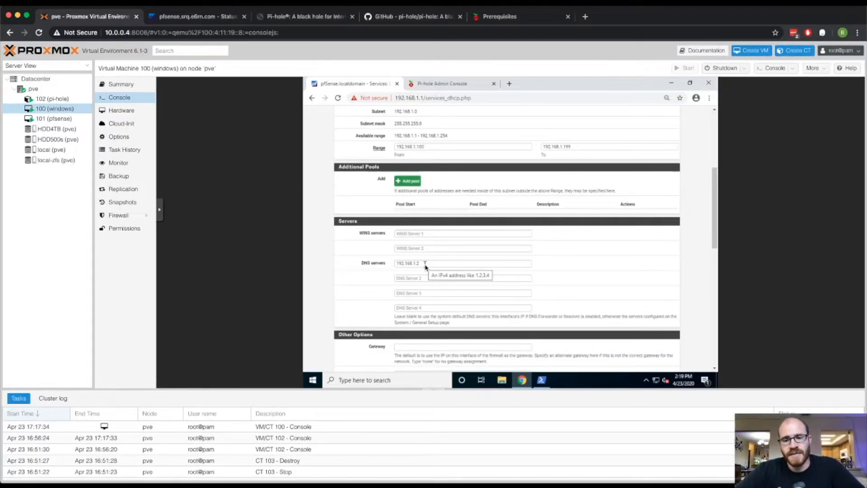
# Switch to PowerShell in the Windows VM and renew the DHCP lease with ipconfig /renew.
pyautogui.click(541, 379)
pyautogui.write('ipc')
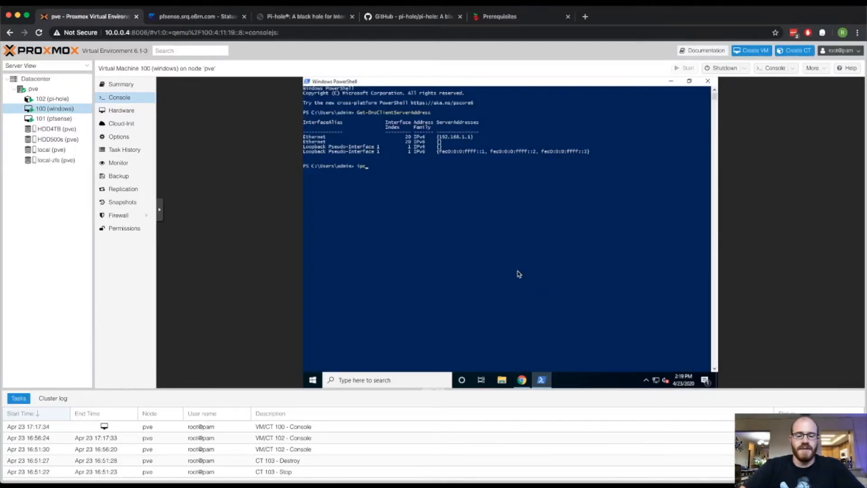
pyautogui.write('onfig /renew')
pyautogui.press('Return')
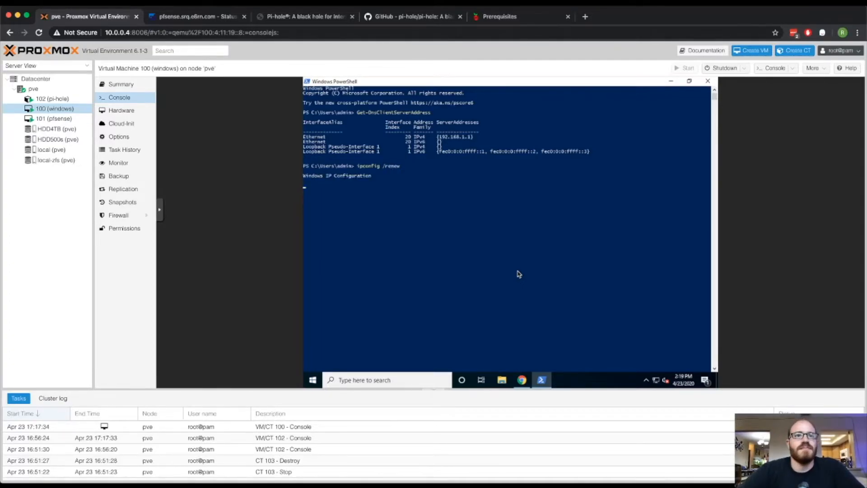
# Run Get-DnsClientServerAddress again and highlight the Ethernet adapter's IPv4 DNS server address.
pyautogui.press('Up')
pyautogui.press('Up')
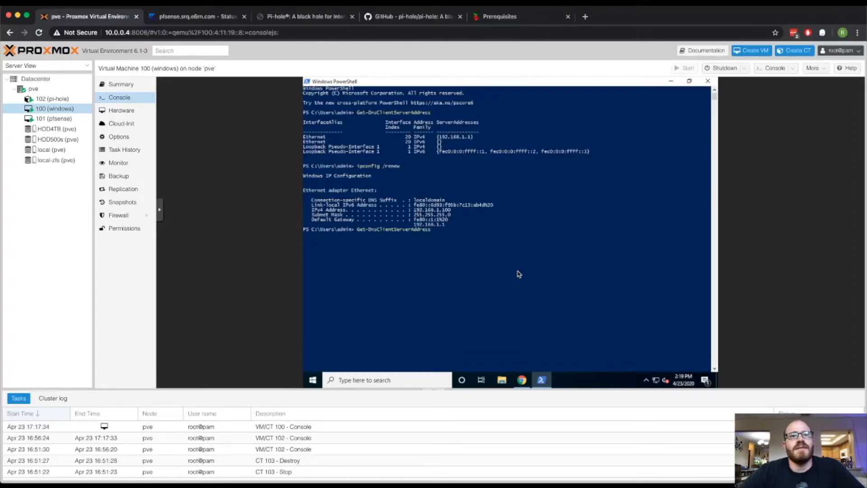
pyautogui.press('Return')
pyautogui.moveTo(435, 254); pyautogui.dragTo(481, 255)
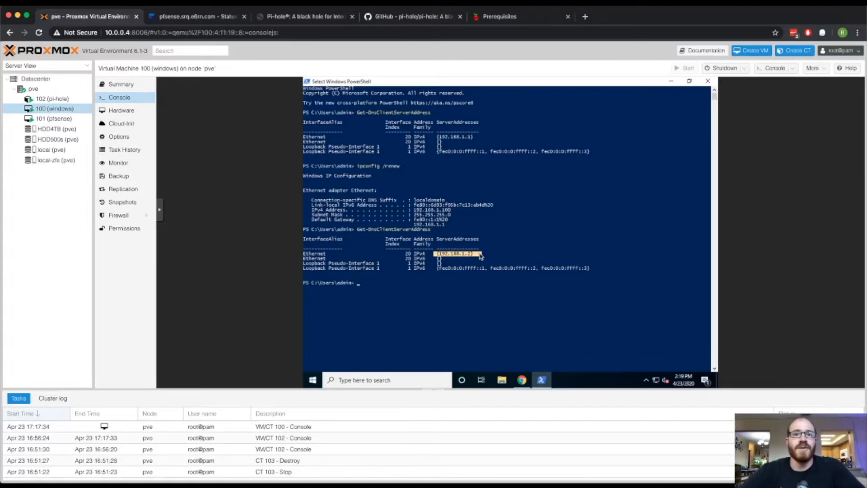
# Minimize PowerShell and check the query counters on the Pi-hole Admin Console dashboard.
pyautogui.click(673, 83)
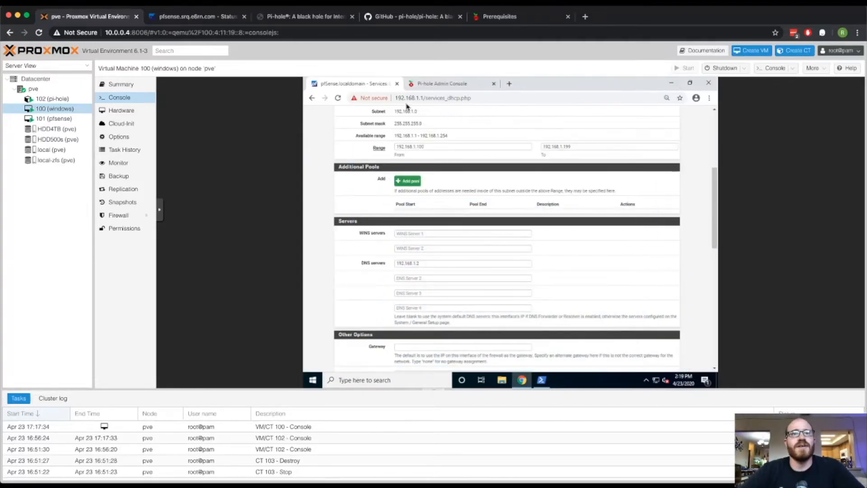
pyautogui.click(439, 84)
pyautogui.click(332, 158)
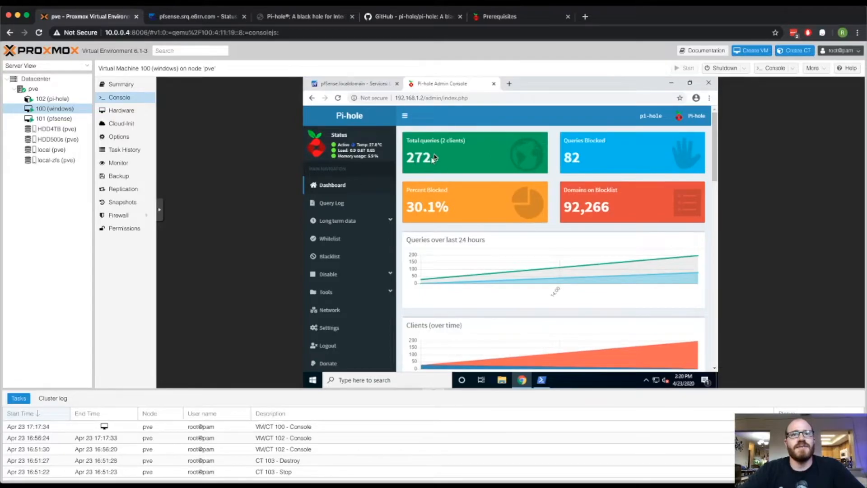
# Load google.com, yahoo.com, nascar.com and msn.com in separate new browser tabs to generate DNS queries.
pyautogui.click(509, 84)
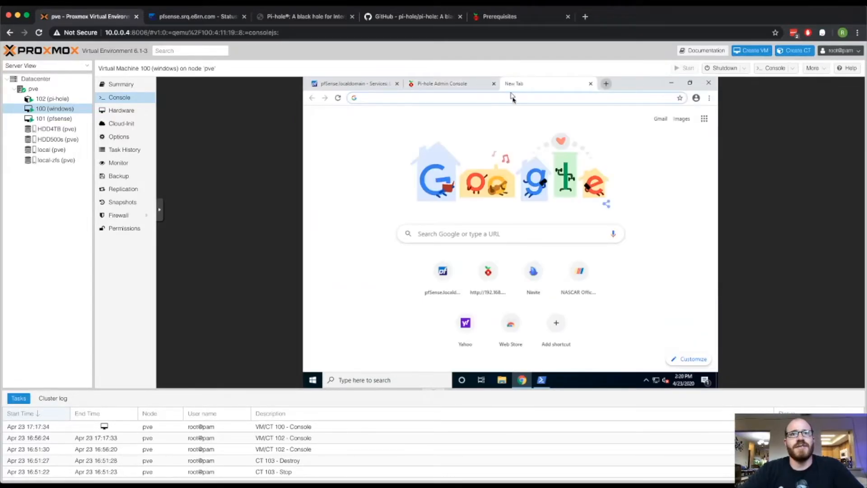
pyautogui.write('google')
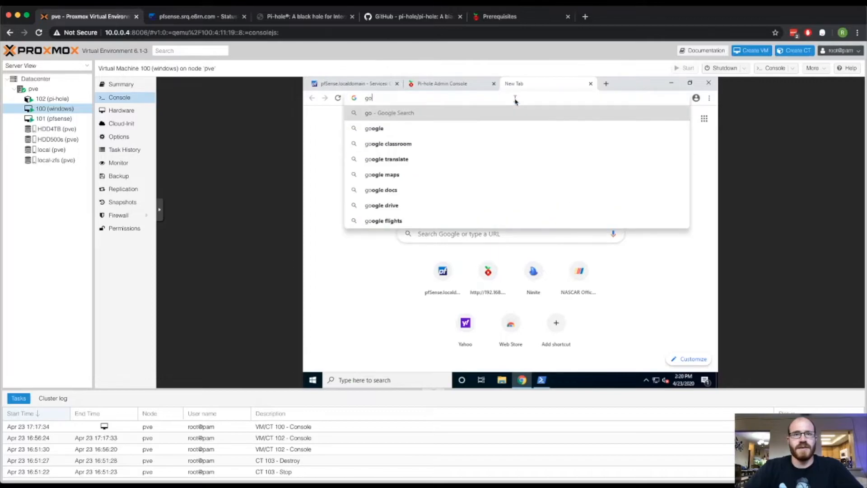
pyautogui.press('Return')
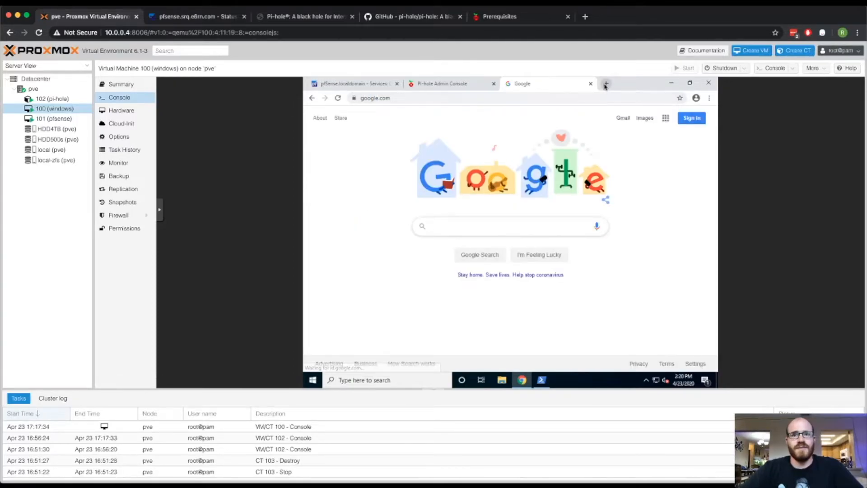
pyautogui.click(606, 83)
pyautogui.write('yahoo.com')
pyautogui.press('Return')
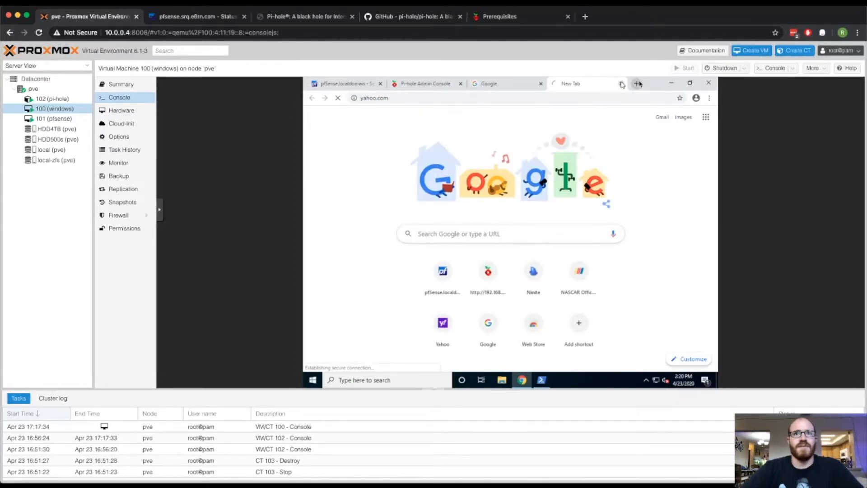
pyautogui.click(637, 83)
pyautogui.write('nasca')
pyautogui.press('Return')
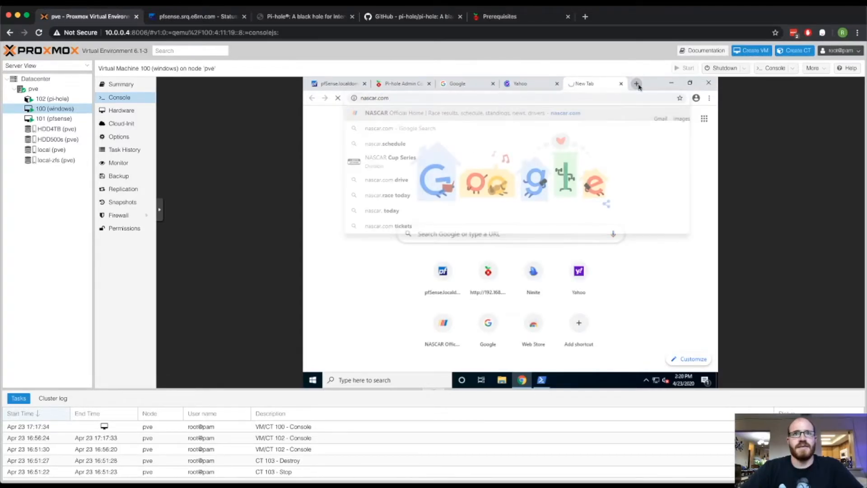
pyautogui.click(637, 83)
pyautogui.write('msn.com')
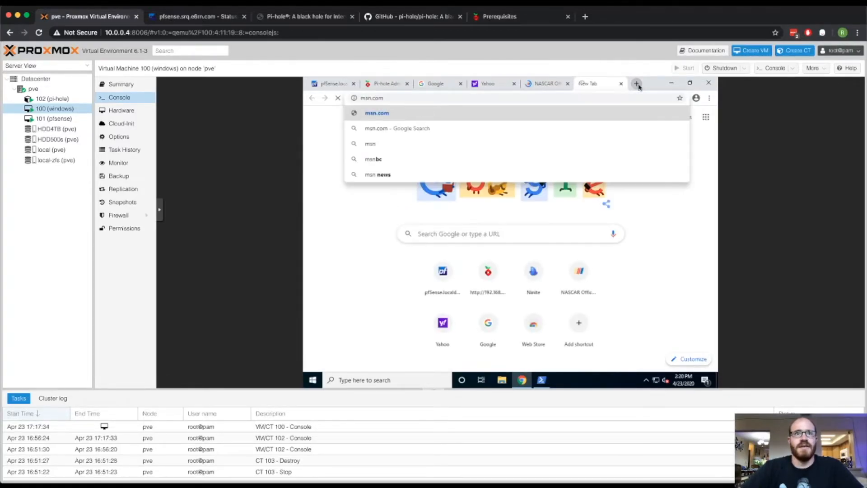
pyautogui.press('Return')
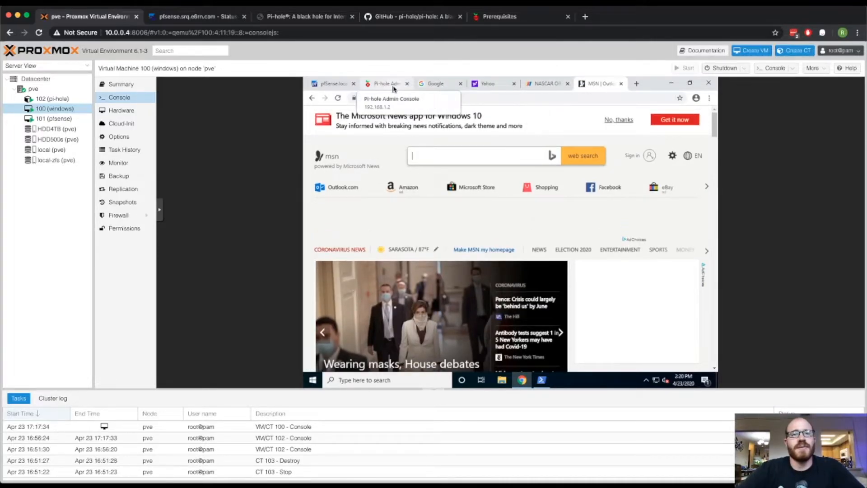
# Check Pi-hole's dashboard query counters and highlight the last query time of client 192.168.1.100 in the network overview.
pyautogui.click(387, 83)
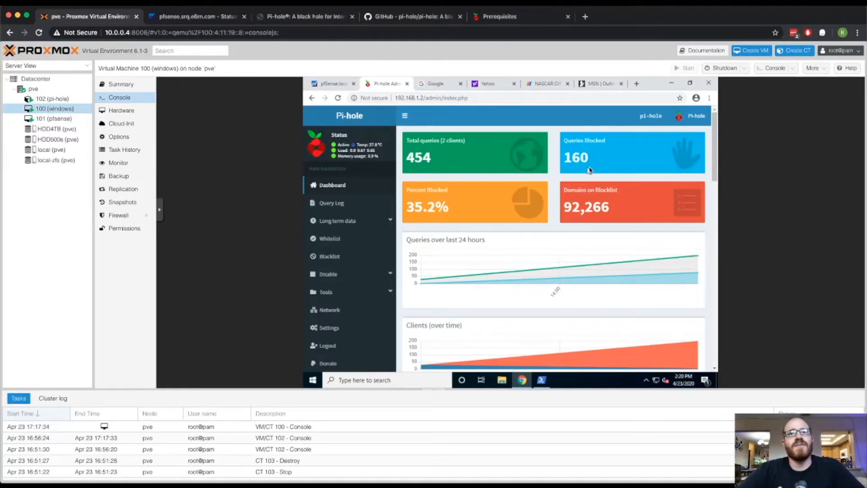
pyautogui.moveTo(409, 163)
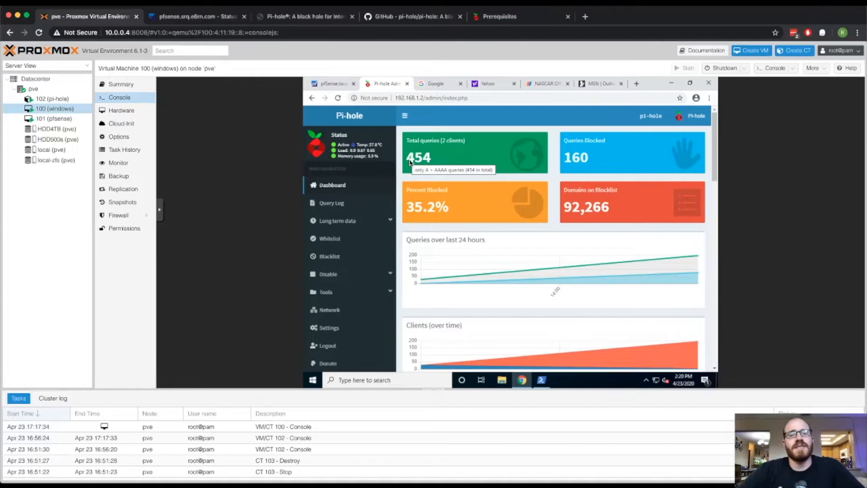
pyautogui.click(344, 310)
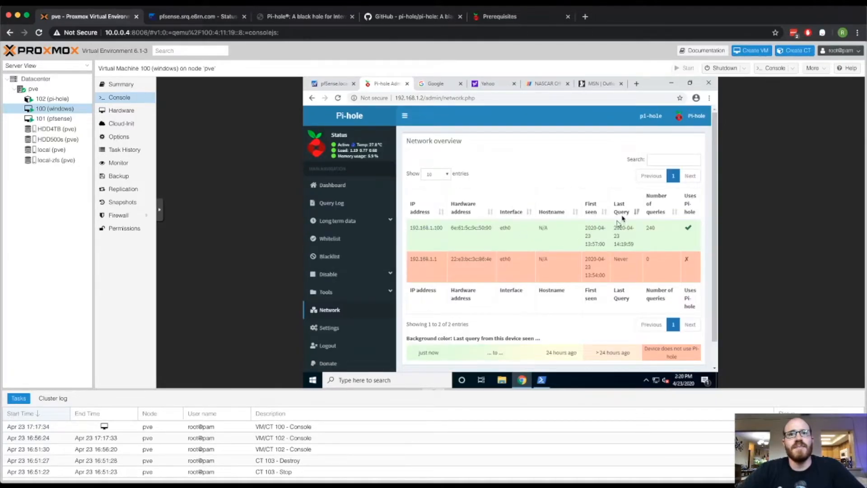
pyautogui.moveTo(614, 244); pyautogui.dragTo(628, 245)
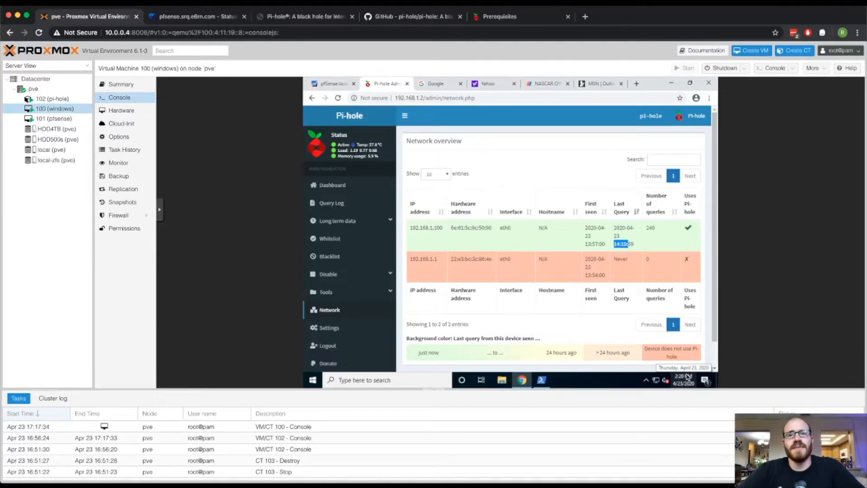
pyautogui.click(570, 238)
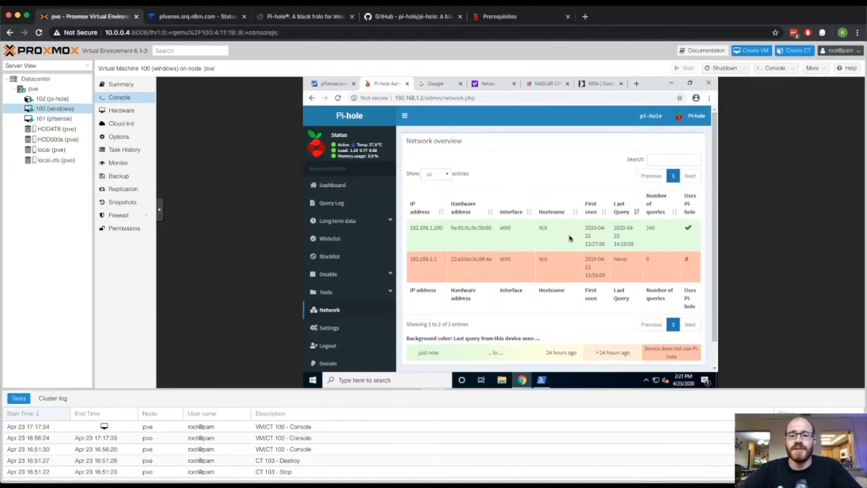
# Go back to pfSense and start a new firewall alias for ports.
pyautogui.click(334, 84)
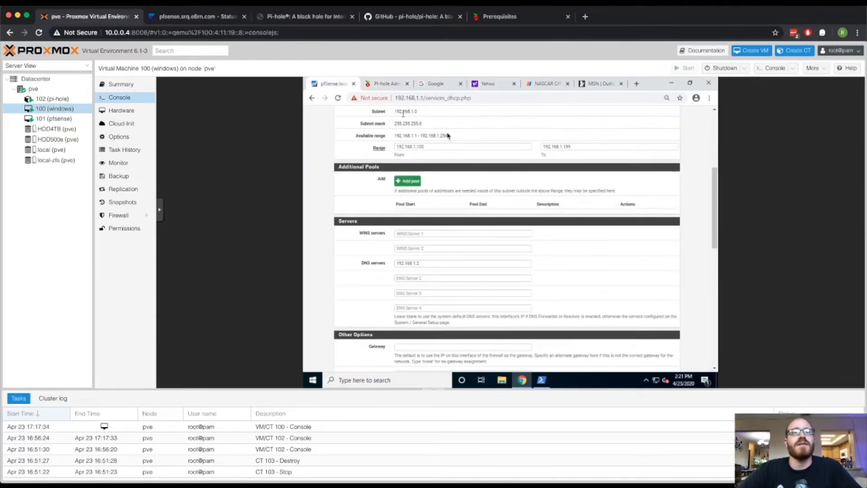
pyautogui.scroll(5, 476, 161)
pyautogui.click(446, 113)
pyautogui.click(455, 128)
pyautogui.click(364, 154)
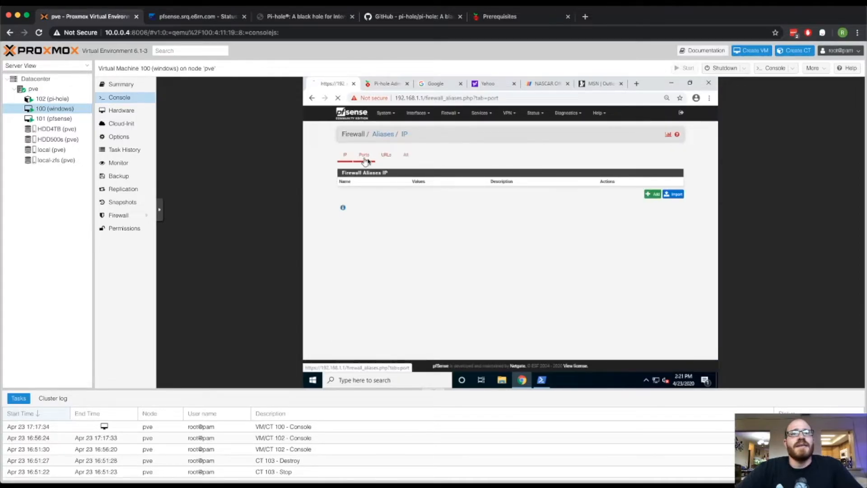
pyautogui.click(653, 194)
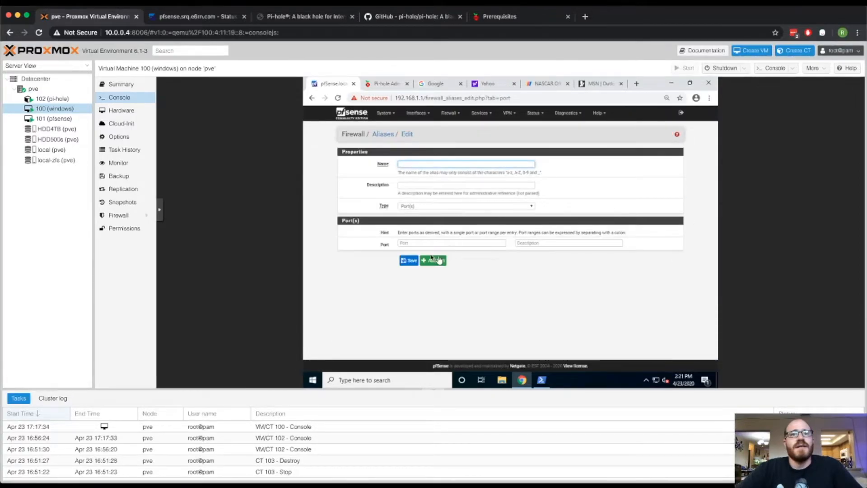
# Add a second port row to the new alias and enter ports 53 and 853.
pyautogui.click(435, 260)
pyautogui.click(486, 244)
pyautogui.write('53')
pyautogui.click(497, 257)
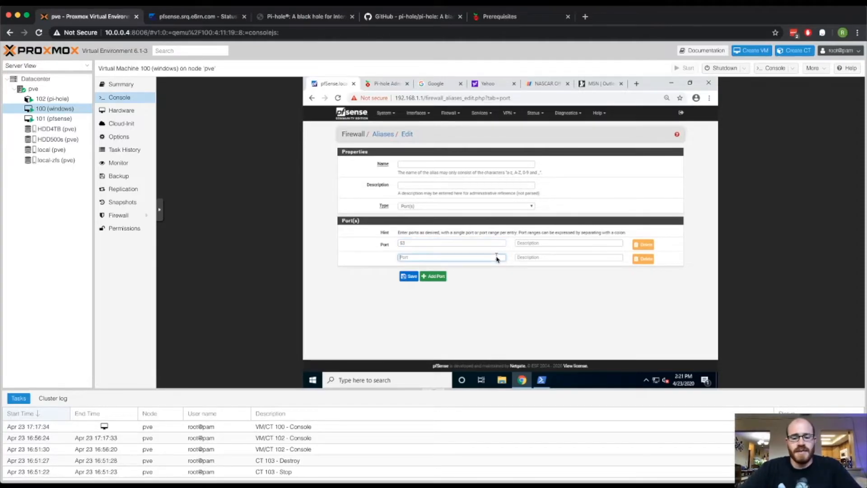
pyautogui.write('853')
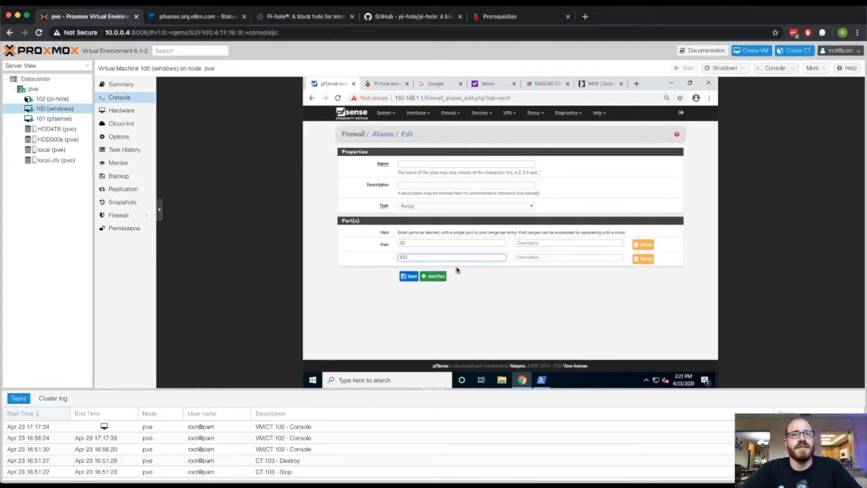
# Name the port alias DNS_ports and save it.
pyautogui.click(419, 166)
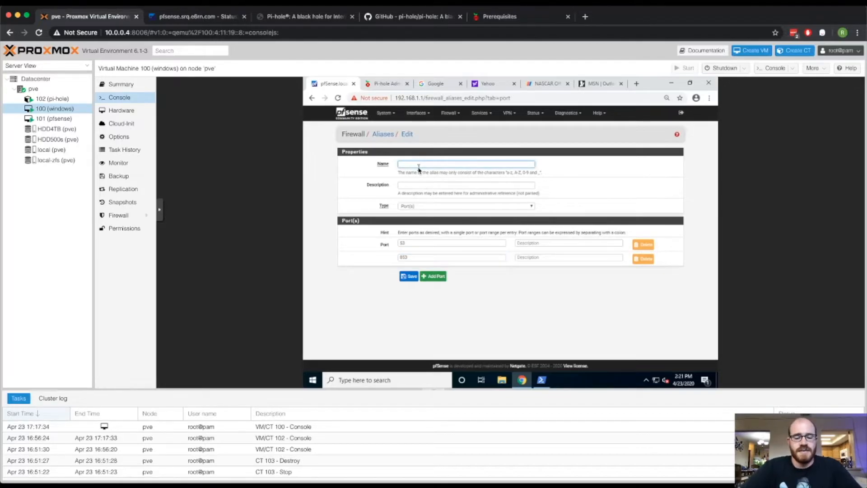
pyautogui.write('DNS ports')
pyautogui.click(407, 276)
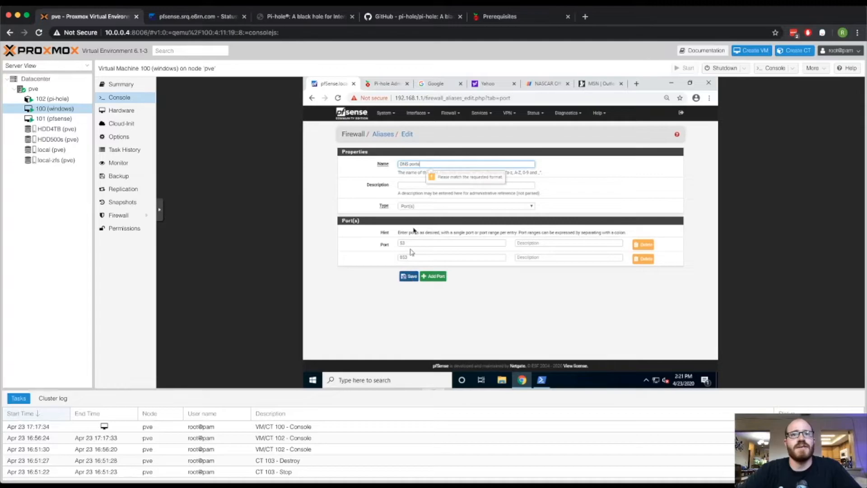
pyautogui.click(410, 164)
pyautogui.press('BackSpace')
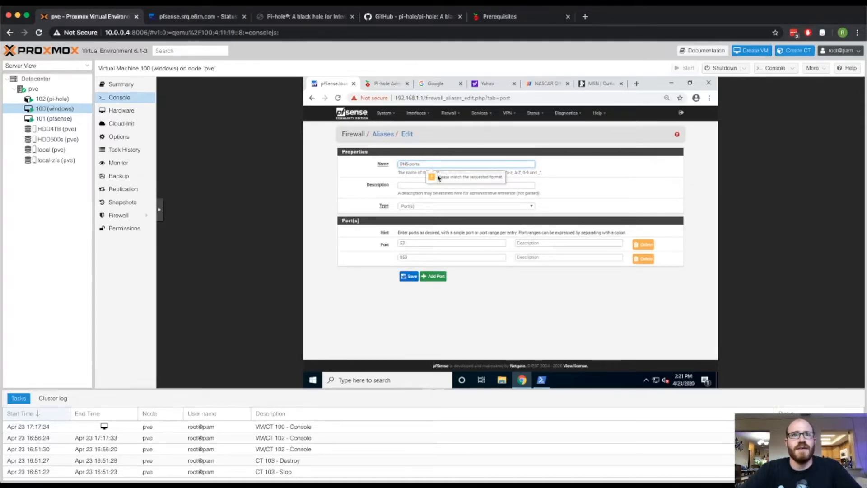
pyautogui.press('Return')
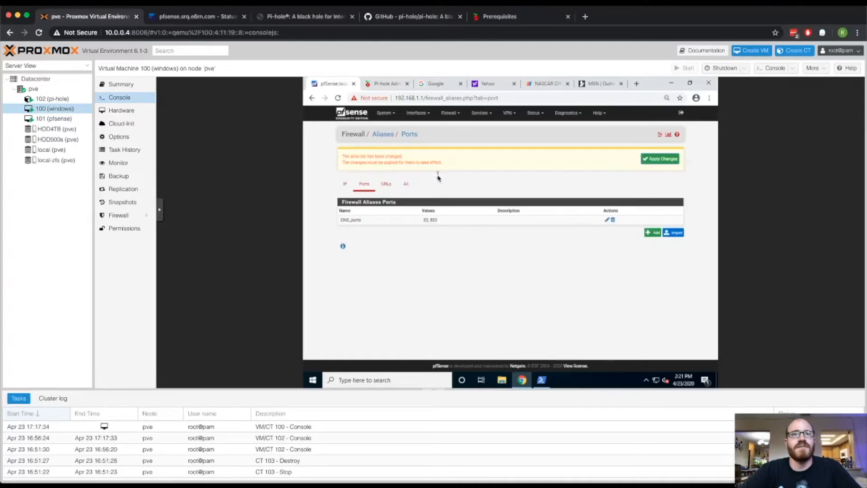
# Open the LAN firewall rules and start a new rule at the top of the list.
pyautogui.click(449, 113)
pyautogui.click(452, 144)
pyautogui.click(396, 155)
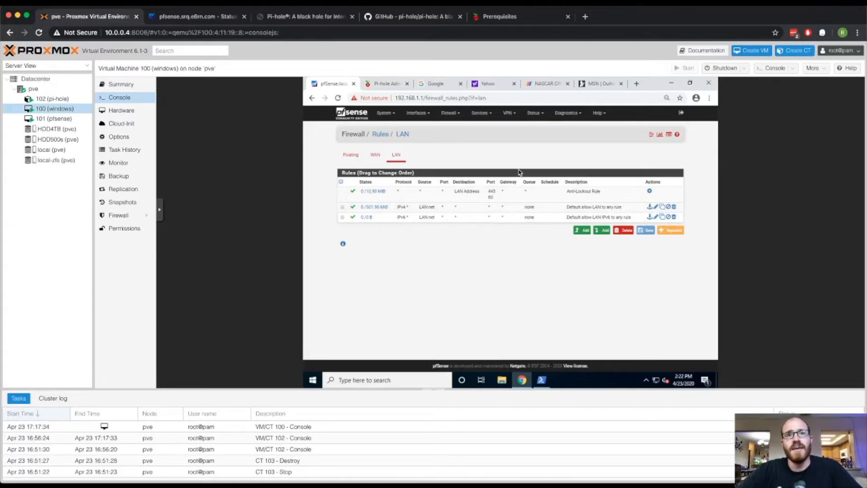
pyautogui.click(549, 210)
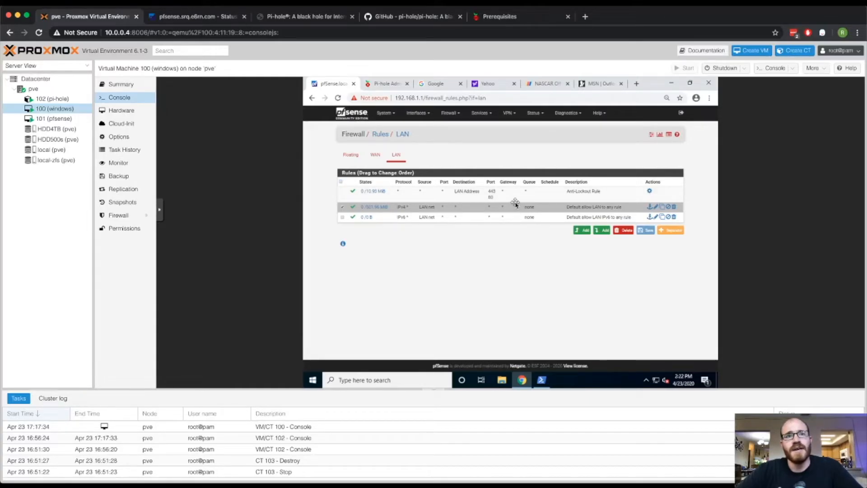
pyautogui.click(582, 234)
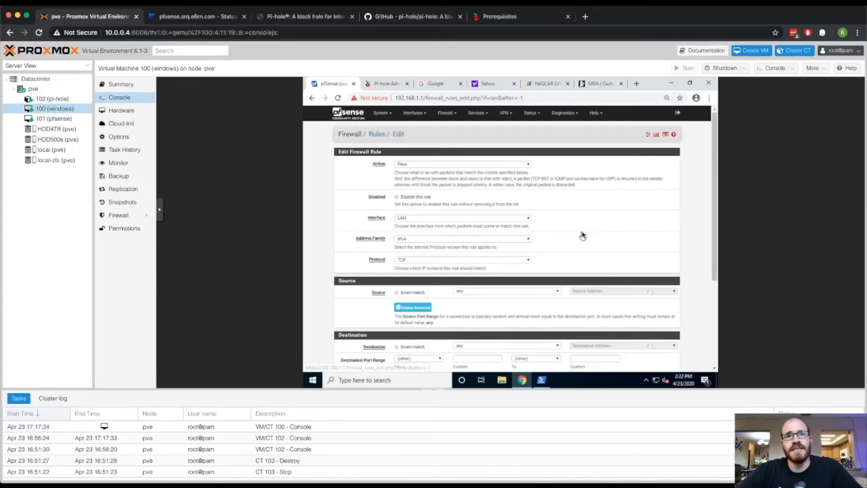
# Keep LAN as the new rule's interface and set its protocol to TCP/UDP.
pyautogui.click(411, 219)
pyautogui.click(413, 231)
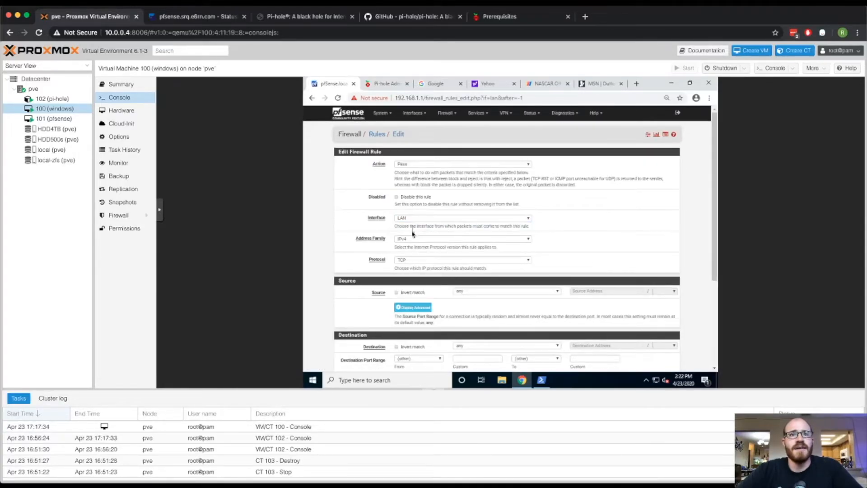
pyautogui.click(425, 264)
pyautogui.click(457, 289)
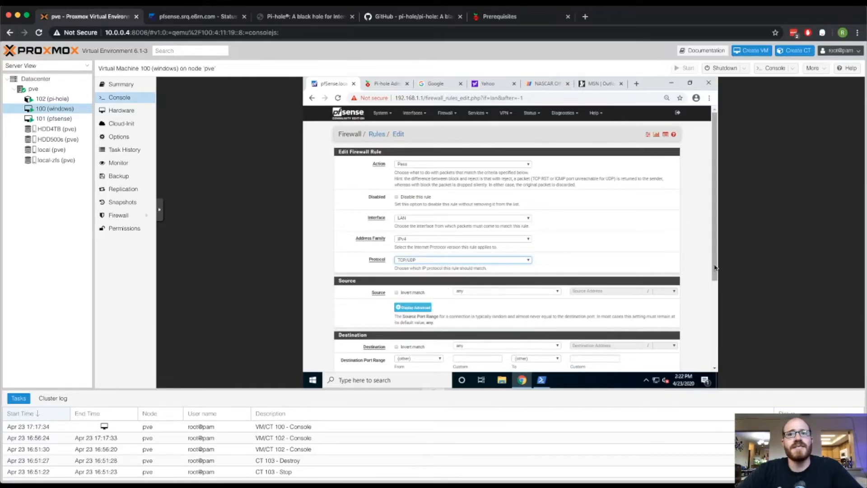
# Set the rule's source to an inverted match of the single host 192.168.1.2.
pyautogui.moveTo(714, 272); pyautogui.dragTo(716, 321)
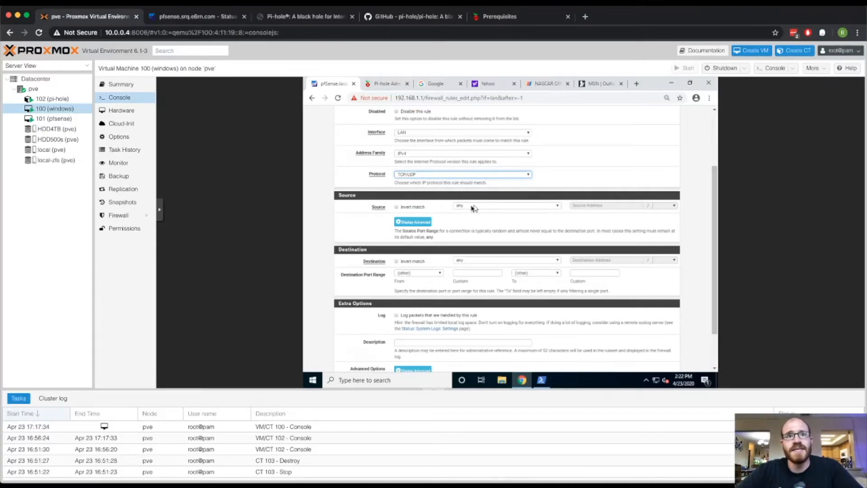
pyautogui.click(413, 208)
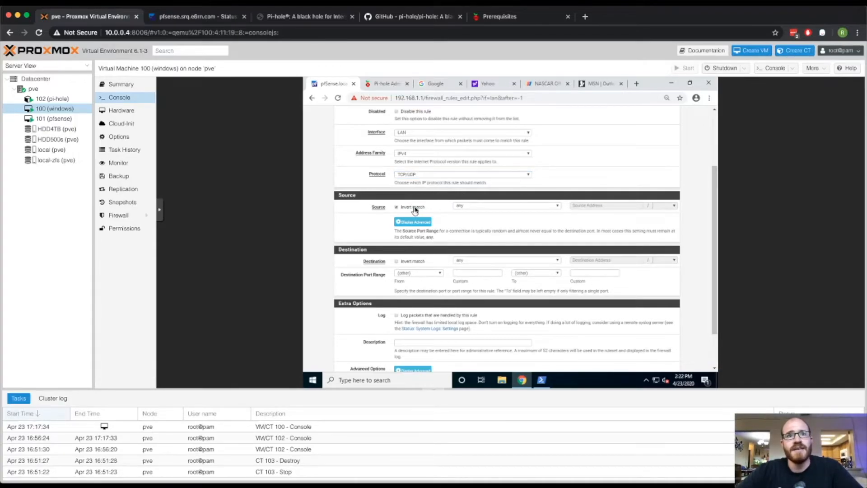
pyautogui.click(542, 206)
pyautogui.click(542, 218)
pyautogui.click(601, 207)
pyautogui.write('192.168.1.2')
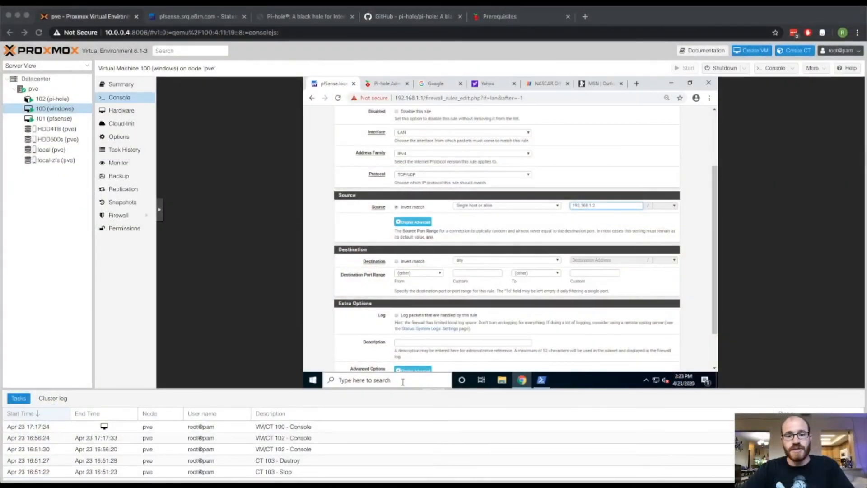
# Set the custom start of the rule's destination port range to the DNS_ports alias, leaving the end empty.
pyautogui.click(431, 273)
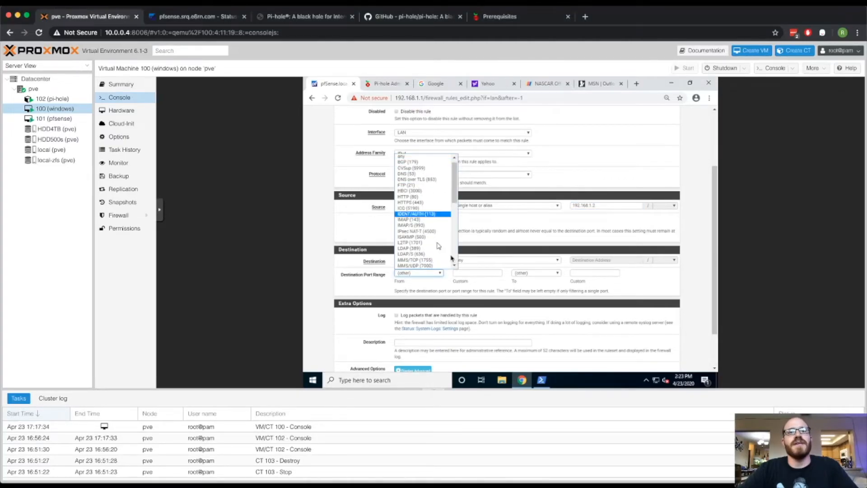
pyautogui.click(484, 282)
pyautogui.click(479, 274)
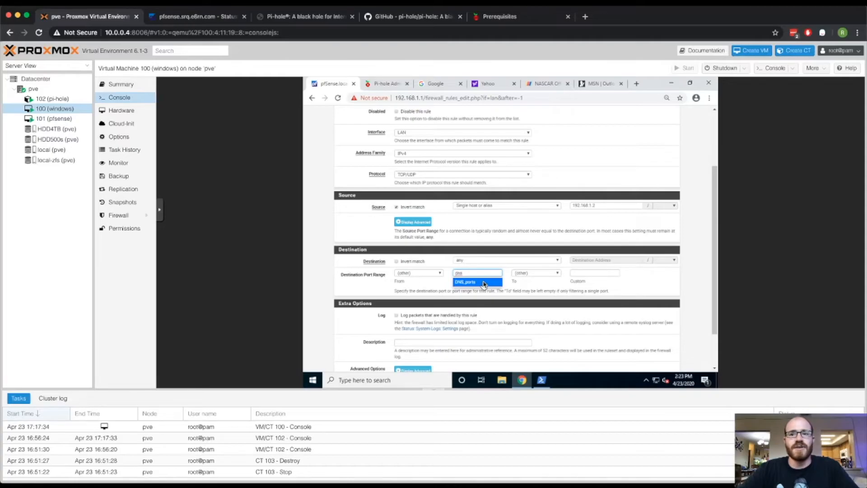
pyautogui.click(484, 283)
pyautogui.click(576, 273)
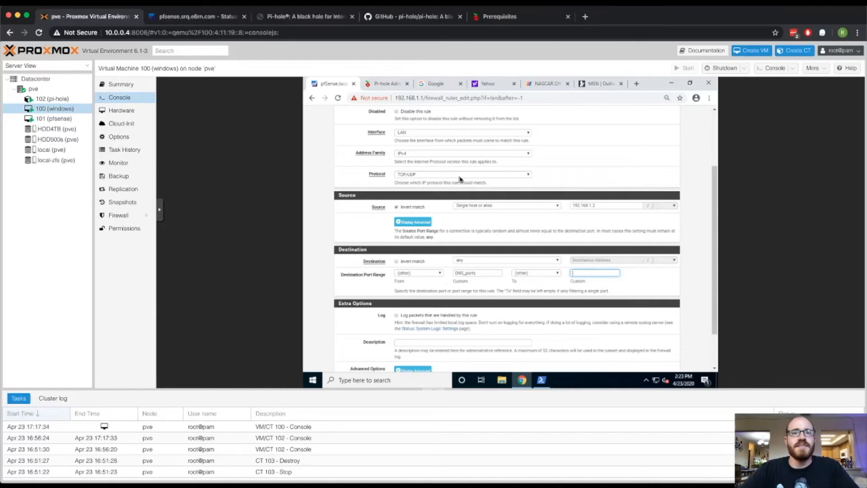
# Highlight the source address and destination port alias, and try Block as the rule's action.
pyautogui.moveTo(600, 208); pyautogui.dragTo(564, 208)
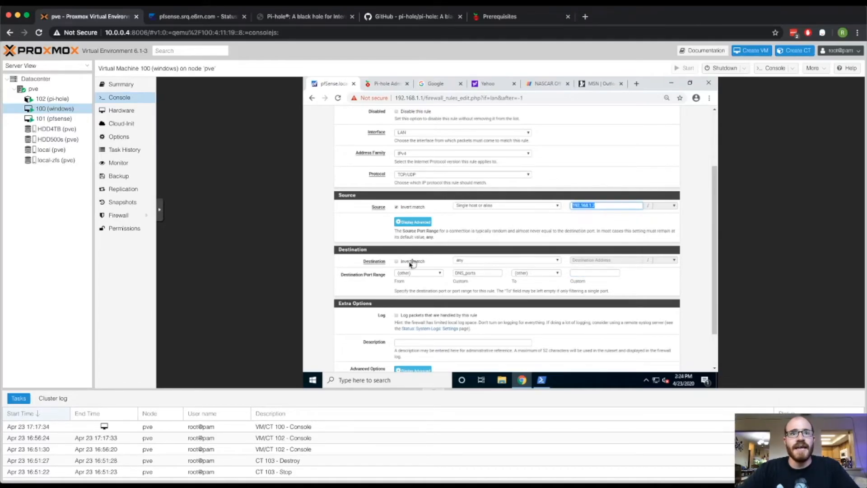
pyautogui.moveTo(476, 276); pyautogui.dragTo(446, 276)
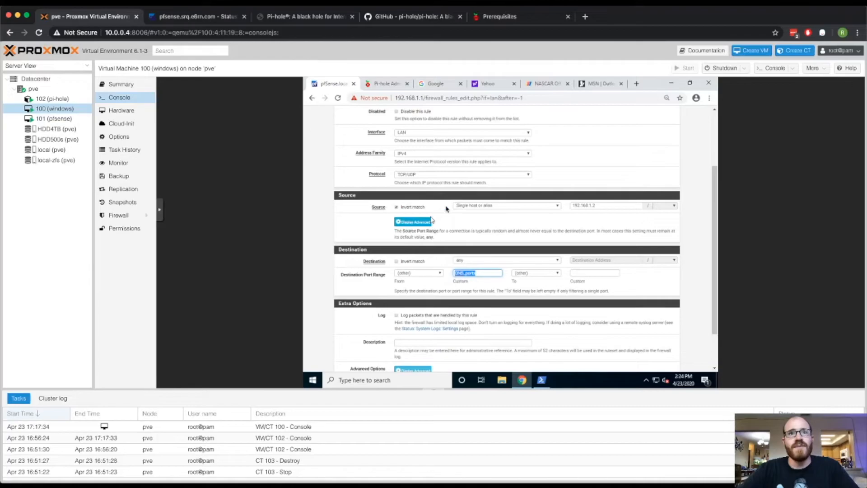
pyautogui.scroll(3, 712, 145)
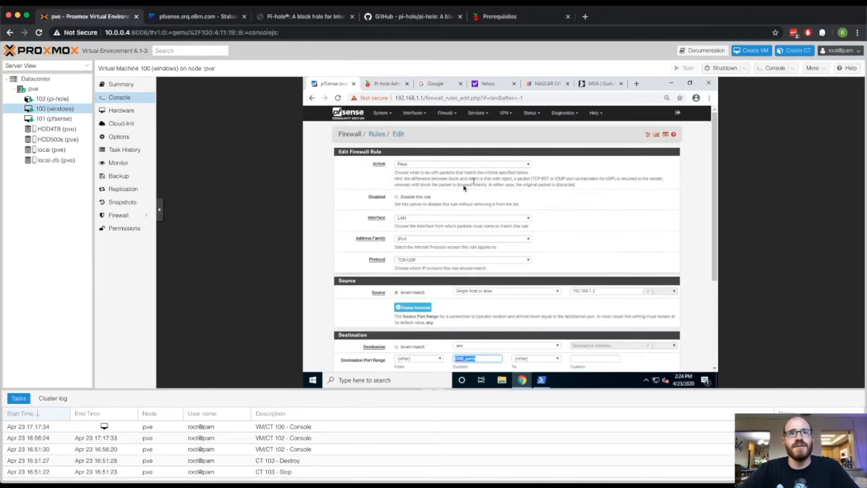
pyautogui.click(436, 165)
pyautogui.click(437, 176)
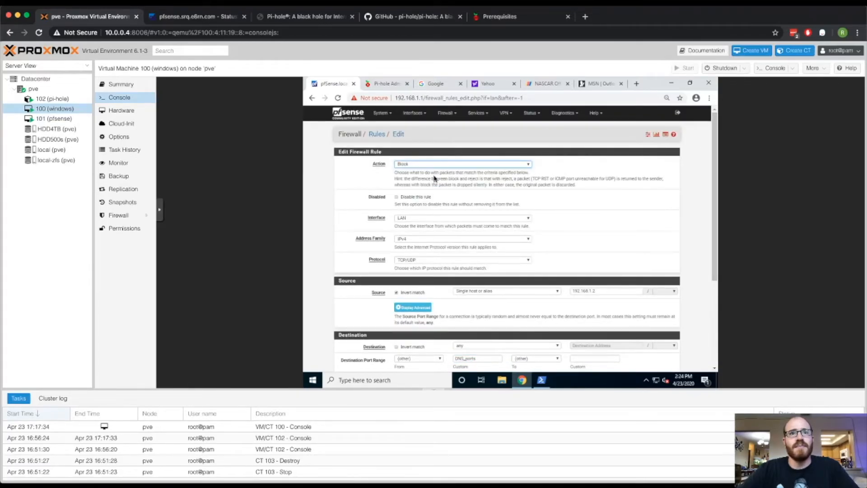
pyautogui.moveTo(714, 179); pyautogui.dragTo(719, 269)
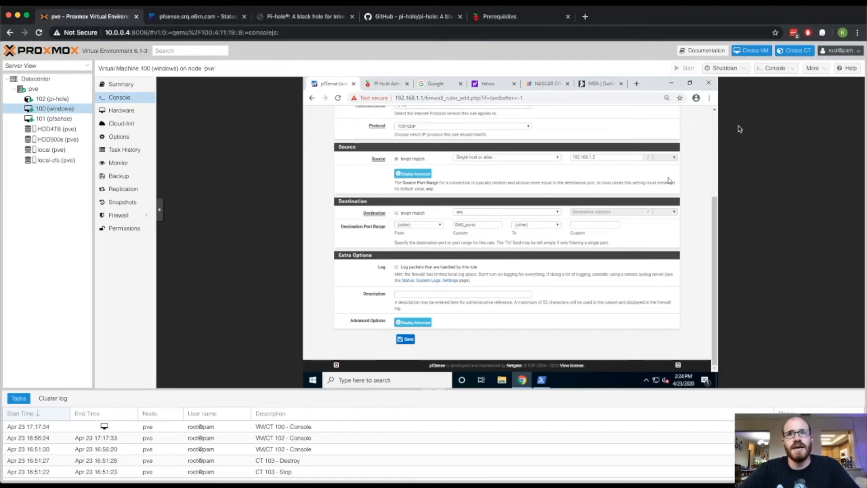
# Set the firewall rule's action to Reject.
pyautogui.scroll(5, 713, 145)
pyautogui.click(461, 164)
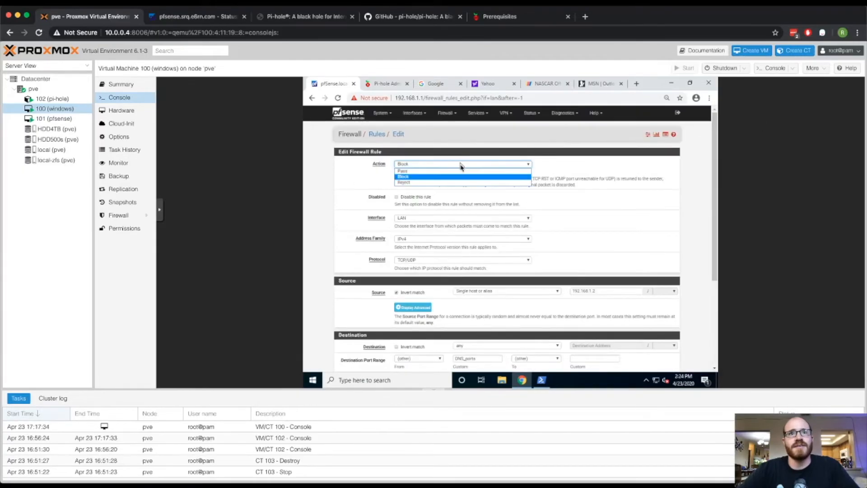
pyautogui.click(460, 183)
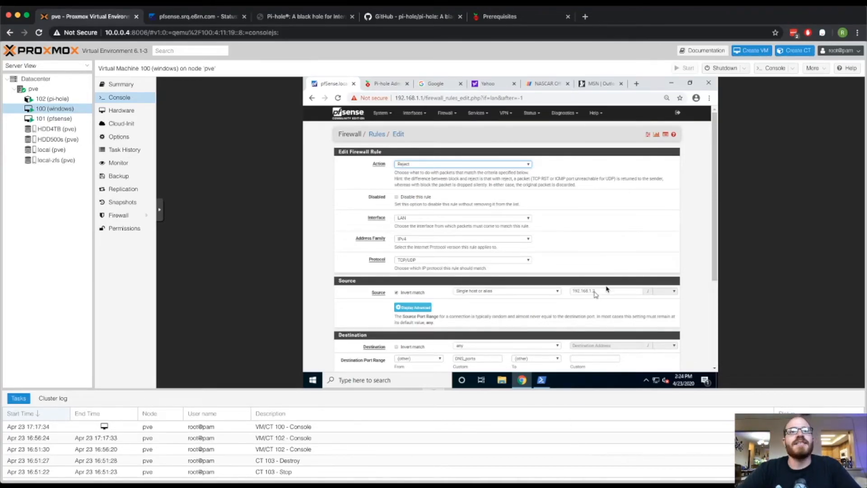
# Describe the rule as "block dns except pi-hole", save it, and apply the firewall changes.
pyautogui.moveTo(714, 265); pyautogui.dragTo(714, 349)
pyautogui.click(420, 294)
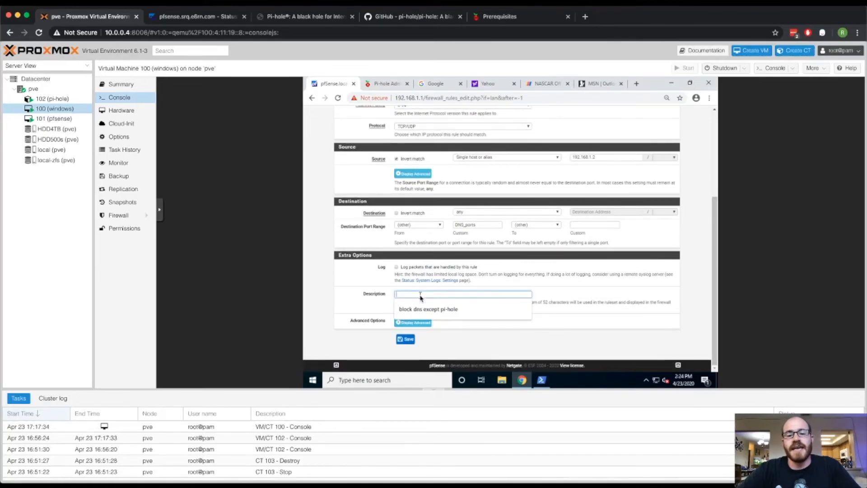
pyautogui.click(433, 309)
pyautogui.click(406, 339)
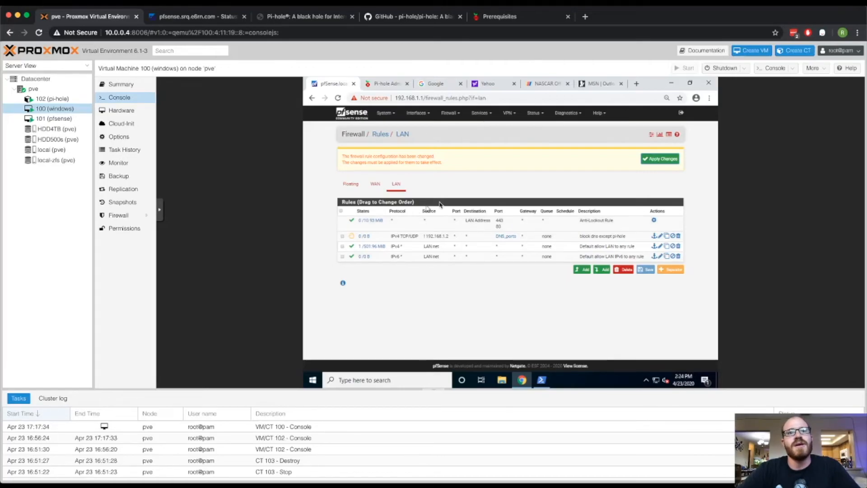
pyautogui.click(482, 240)
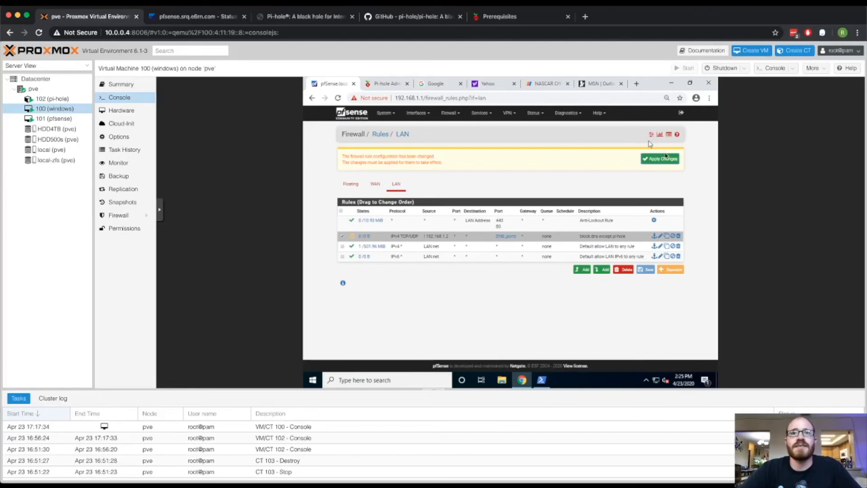
pyautogui.click(666, 161)
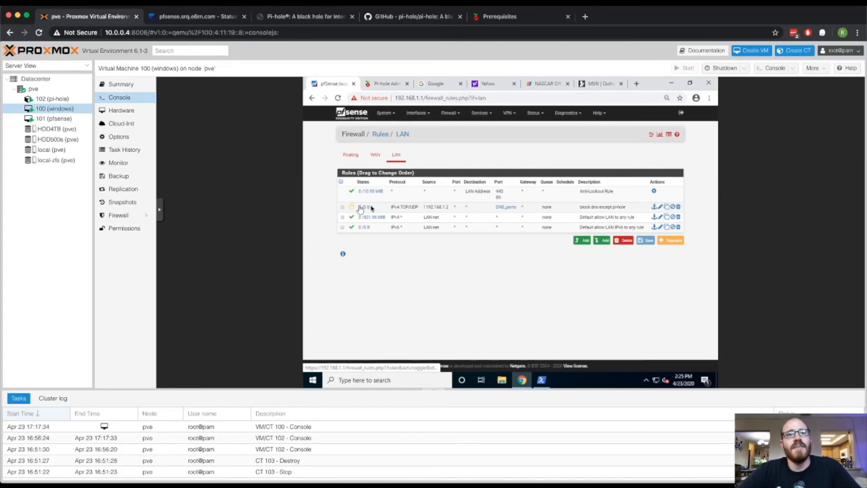
# Examine the state details and connection states of the DNS block rule, and return to Pi-hole's network overview.
pyautogui.moveTo(372, 220)
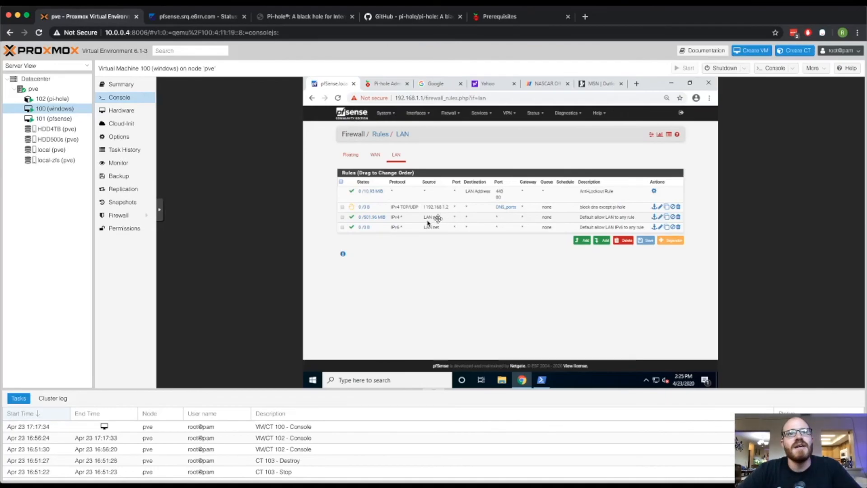
pyautogui.click(366, 209)
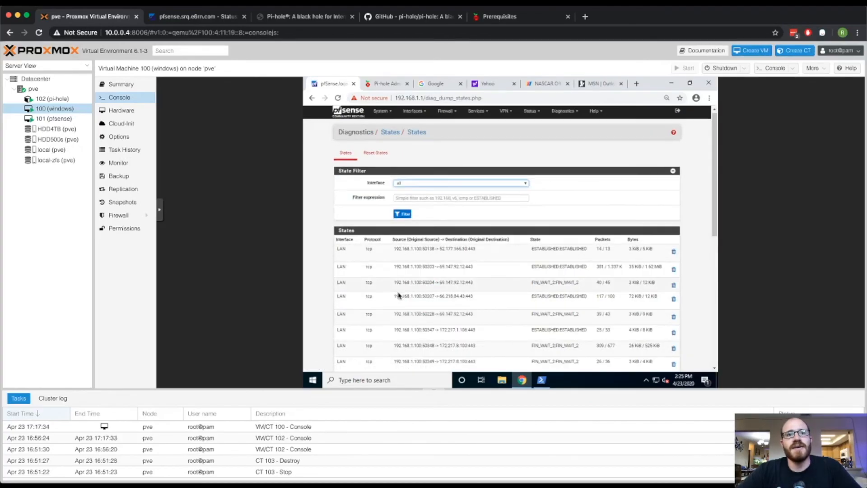
pyautogui.scroll(-10, 398, 296)
pyautogui.scroll(10, 398, 296)
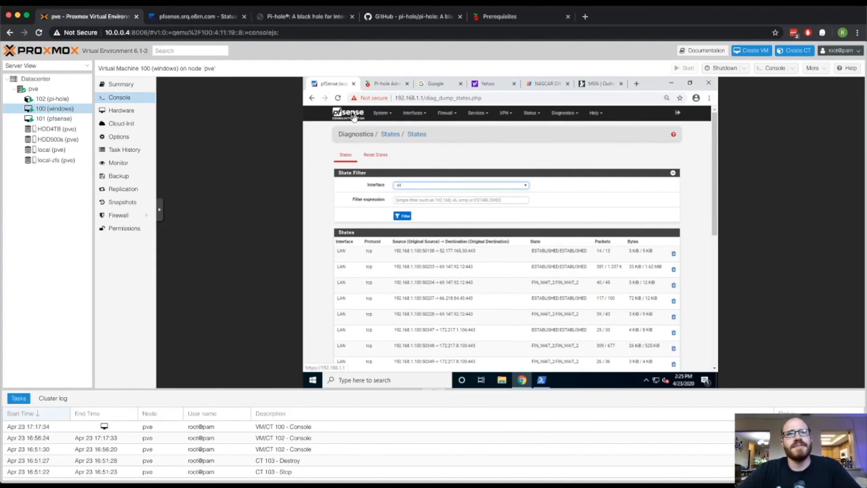
pyautogui.click(383, 84)
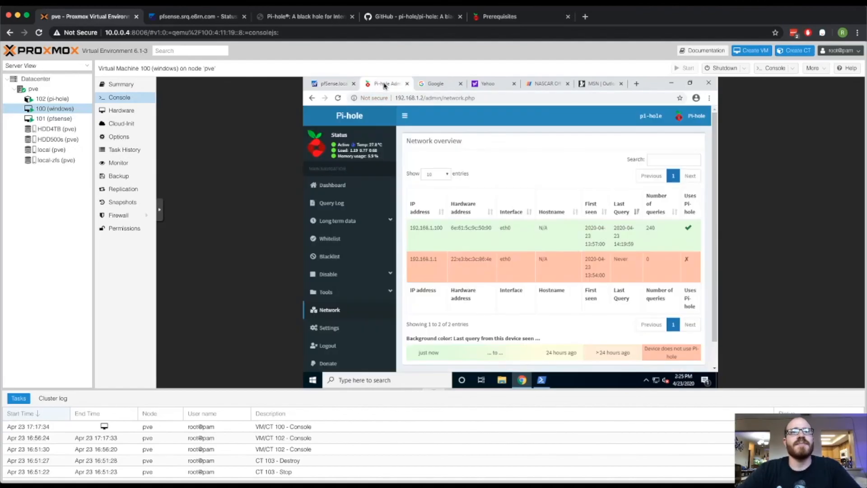